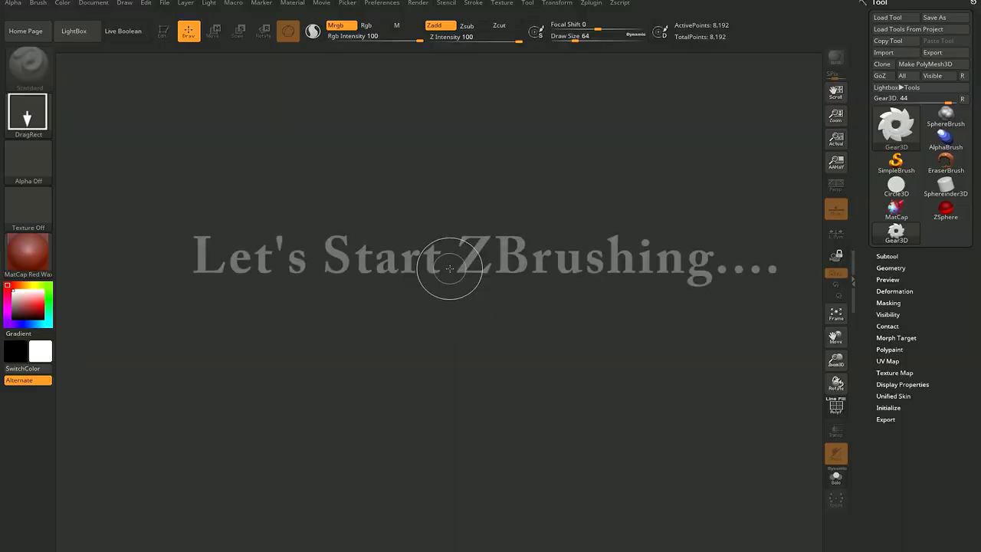
- Draw a Ring3D torus on the canvas in Edit mode, showing Initialize settings SRadius 39 and Coverage 360
{"action": "left_click", "coordinate": [944, 187]}
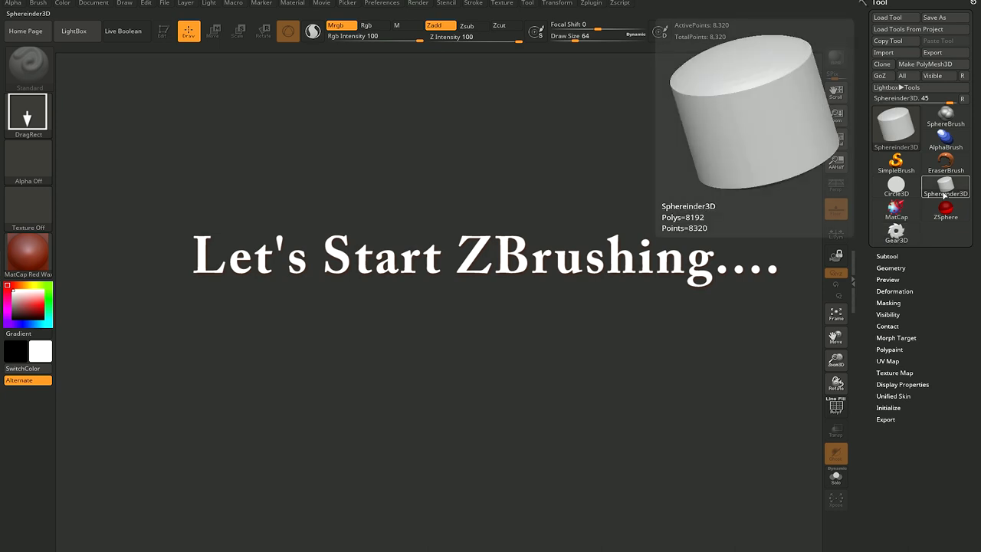
{"action": "left_click", "coordinate": [895, 126]}
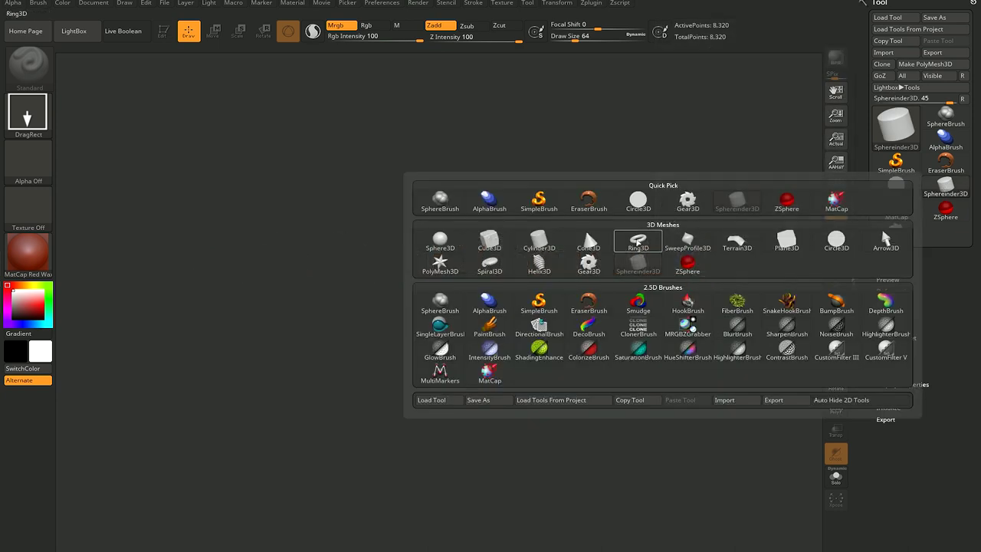
{"action": "left_click", "coordinate": [636, 241]}
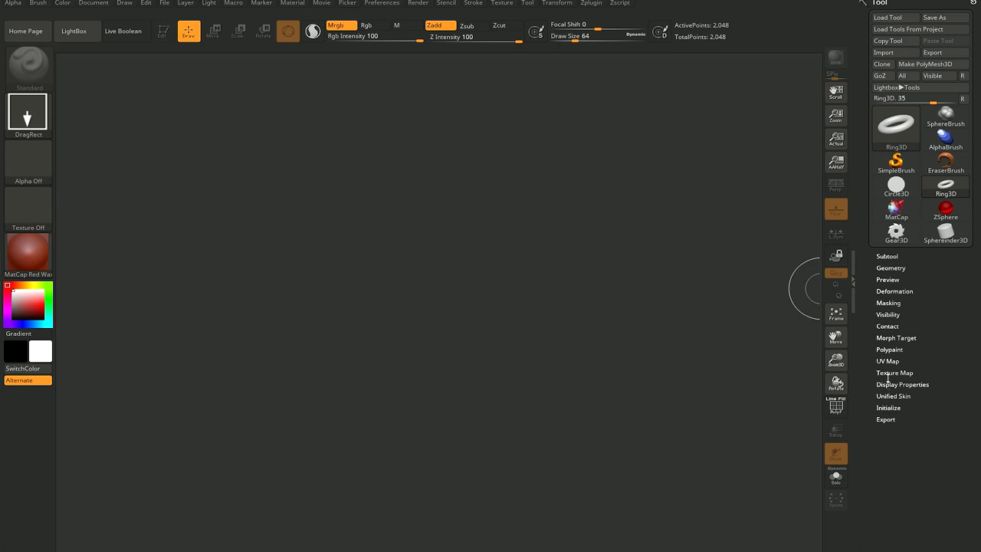
{"action": "left_click", "coordinate": [888, 408]}
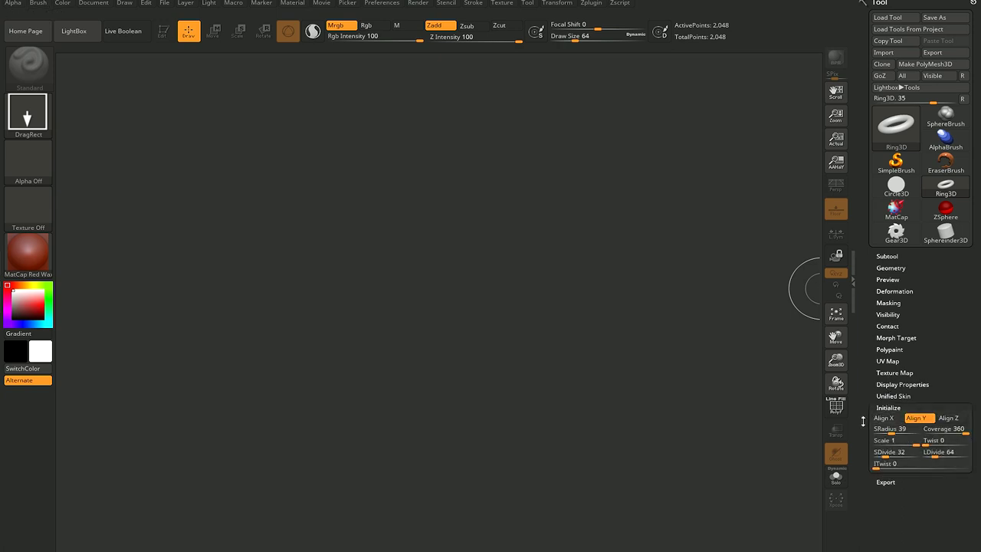
{"action": "left_click_drag", "start_coordinate": [863, 420], "coordinate": [864, 348]}
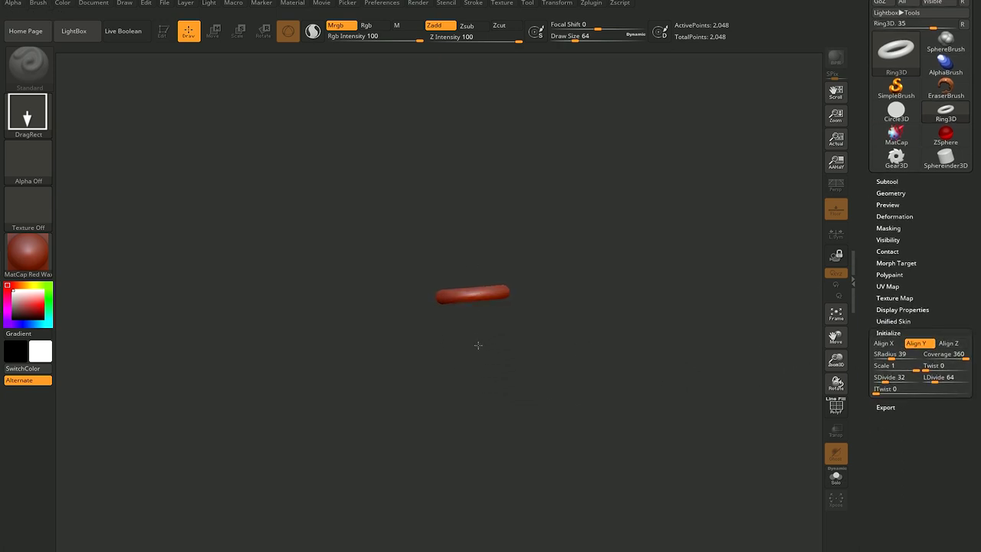
{"action": "mouse_move", "coordinate": [478, 345]}
{"action": "left_mouse_down"}
{"action": "mouse_move", "coordinate": [394, 373]}
{"action": "mouse_move", "coordinate": [409, 414]}
{"action": "left_mouse_up"}
{"action": "key", "text": "t"}
{"action": "mouse_move", "coordinate": [403, 416]}
{"action": "right_mouse_down", "text": "ctrl"}
{"action": "mouse_move", "coordinate": [486, 393]}
{"action": "mouse_move", "coordinate": [426, 437]}
{"action": "right_mouse_up", "text": "ctrl"}
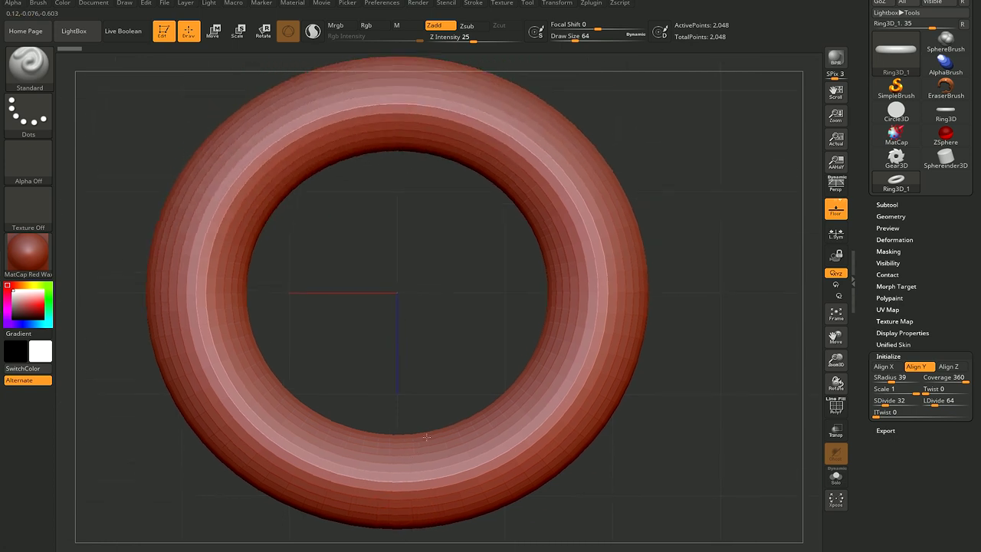
- Thin the tube to SRadius 23, turn on PolyF, and start lowering the divisions
{"action": "left_click_drag", "start_coordinate": [893, 379], "coordinate": [883, 379]}
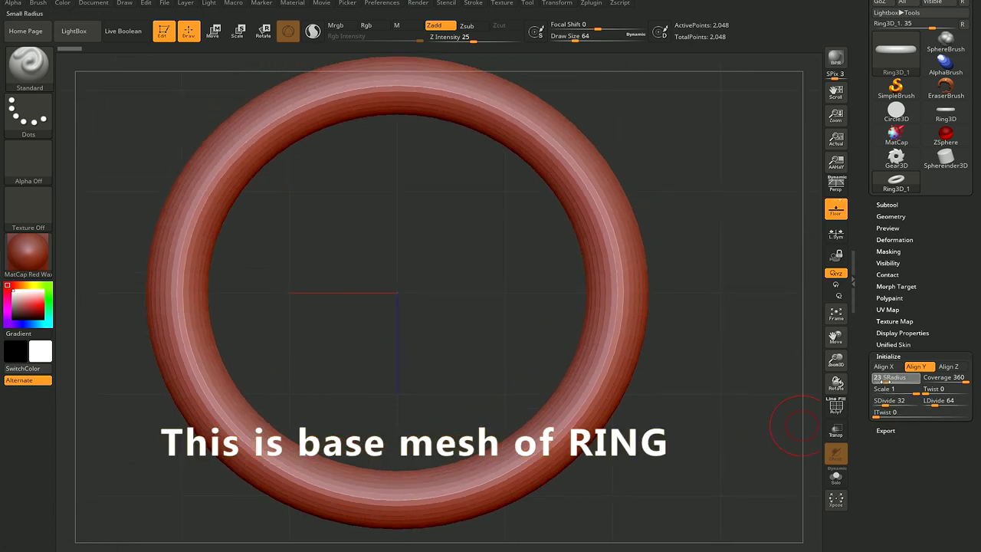
{"action": "mouse_move", "coordinate": [779, 389]}
{"action": "right_mouse_down"}
{"action": "mouse_move", "coordinate": [437, 284]}
{"action": "mouse_move", "coordinate": [498, 226]}
{"action": "mouse_move", "coordinate": [470, 273]}
{"action": "right_mouse_up"}
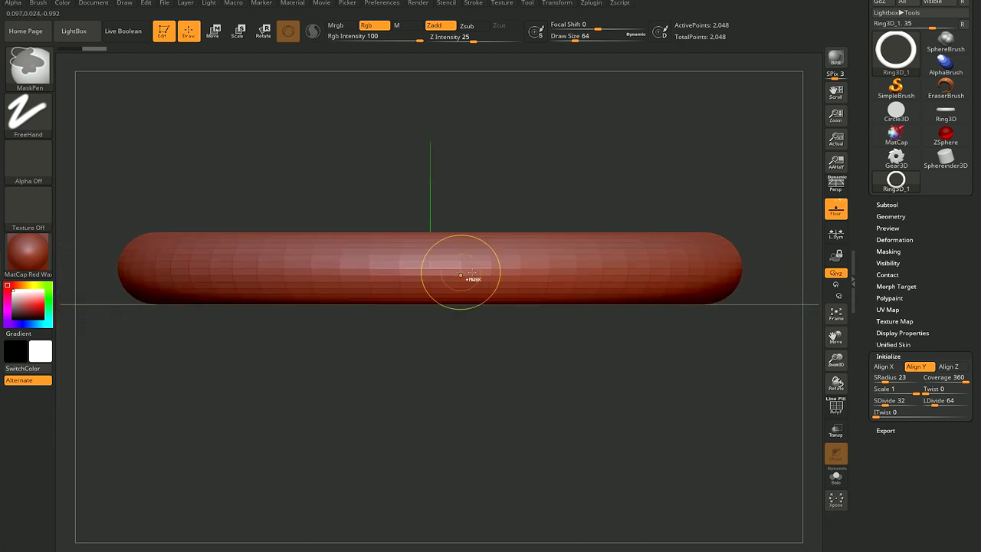
{"action": "left_click", "coordinate": [836, 406]}
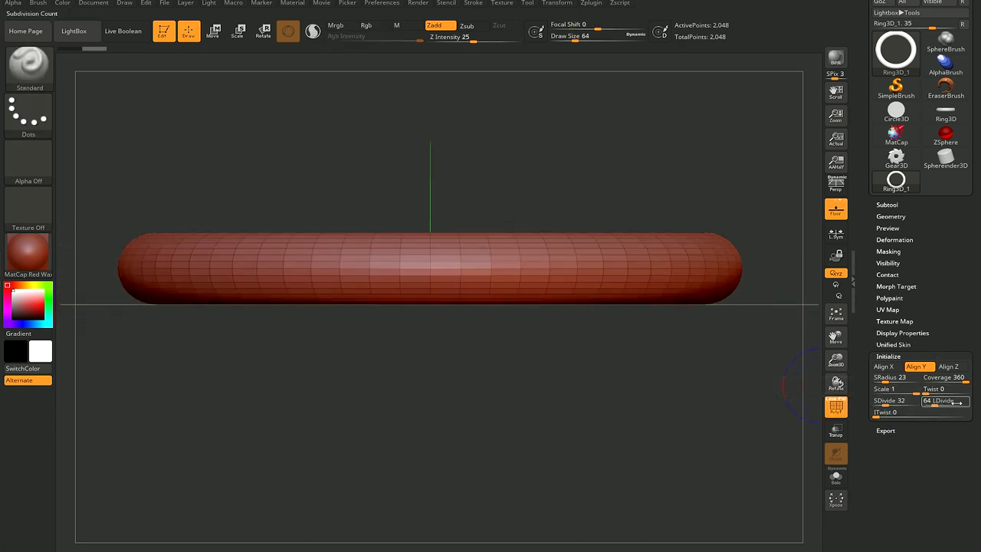
{"action": "left_click_drag", "start_coordinate": [931, 405], "coordinate": [929, 405]}
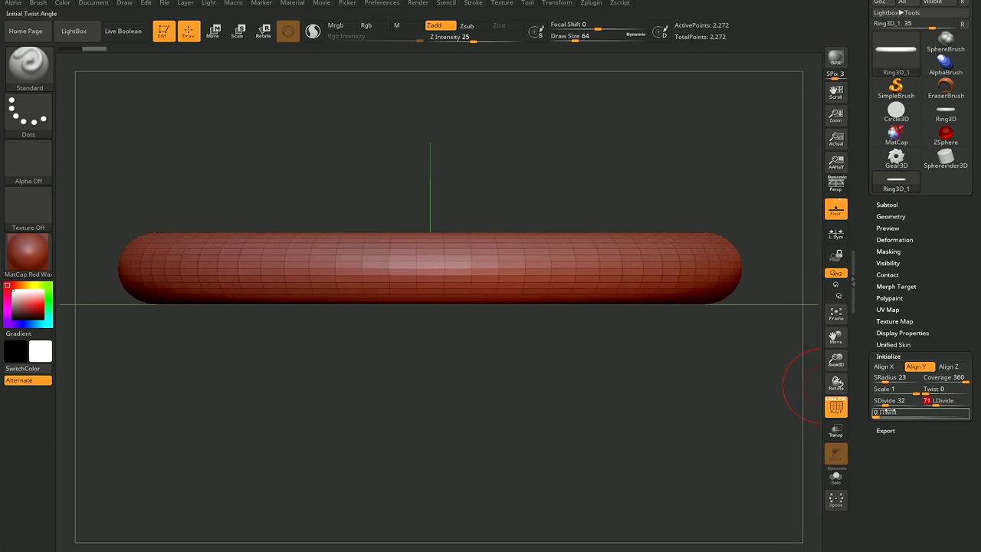
{"action": "left_click_drag", "start_coordinate": [889, 405], "coordinate": [878, 406]}
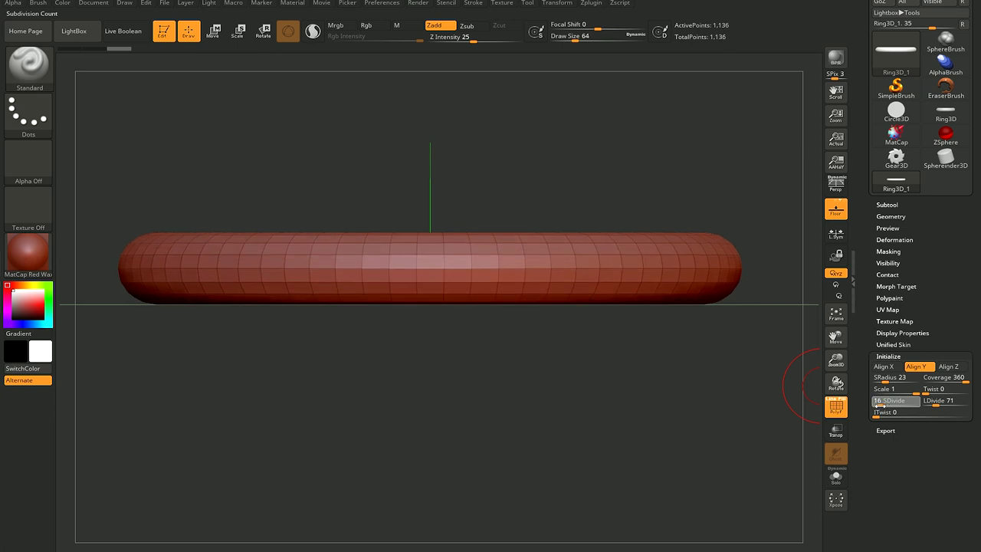
{"action": "left_click_drag", "start_coordinate": [387, 281], "coordinate": [393, 307]}
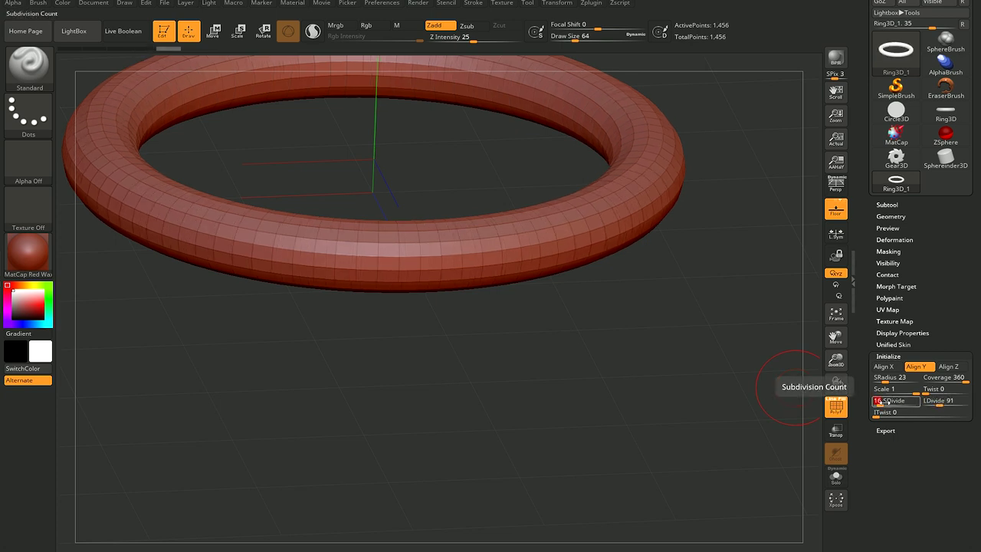
{"action": "type", "text": "14"}
- Apply SDivide 14 and LDivide 80, giving a 1,120-point torus
{"action": "key", "text": "Return"}
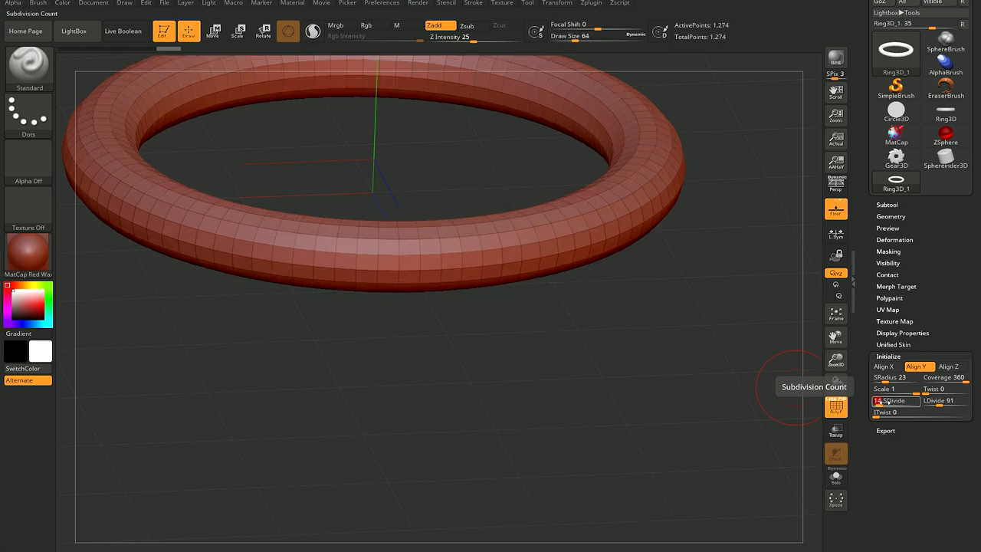
{"action": "left_click_drag", "start_coordinate": [836, 381], "coordinate": [467, 277]}
{"action": "right_click_drag", "start_coordinate": [467, 278], "coordinate": [639, 311], "text": "ctrl"}
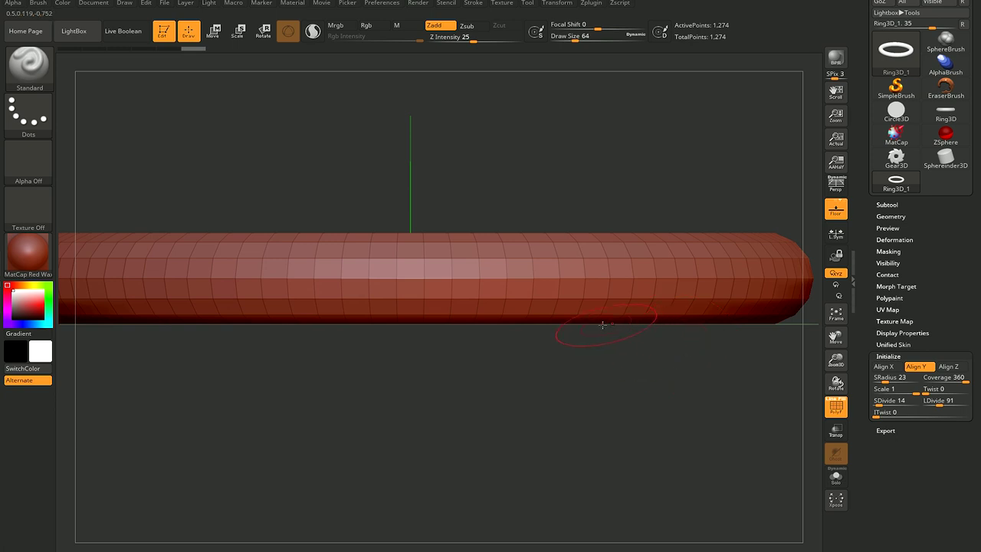
{"action": "left_click", "coordinate": [937, 399]}
{"action": "type", "text": "80"}
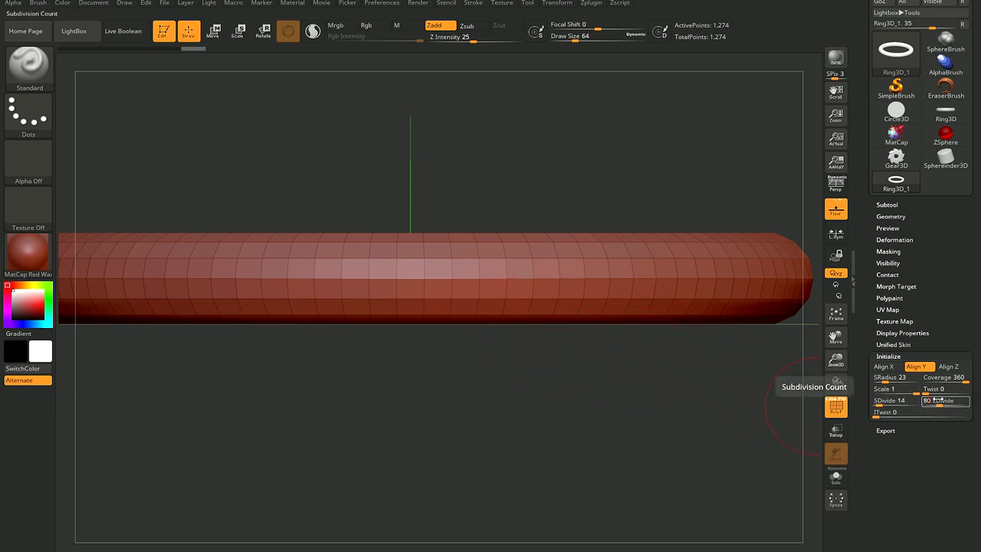
{"action": "key", "text": "Return"}
{"action": "mouse_move", "coordinate": [521, 325]}
{"action": "right_mouse_down", "text": "ctrl"}
{"action": "mouse_move", "coordinate": [460, 320]}
{"action": "mouse_move", "coordinate": [510, 307]}
{"action": "mouse_move", "coordinate": [507, 371]}
{"action": "mouse_move", "coordinate": [455, 376]}
{"action": "mouse_move", "coordinate": [452, 412]}
{"action": "mouse_move", "coordinate": [452, 299]}
{"action": "mouse_move", "coordinate": [536, 314]}
{"action": "right_mouse_up", "text": "ctrl"}
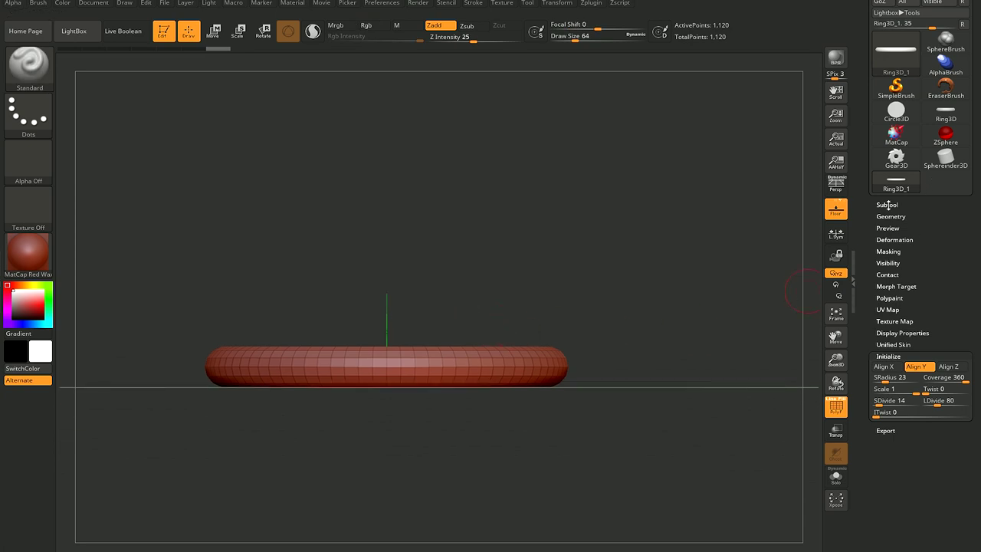
- Make the ring a PolyMesh3D and duplicate it as subtool PM3D_Ring3D_2 (2,240 points)
{"action": "left_click_drag", "start_coordinate": [887, 205], "coordinate": [857, 246]}
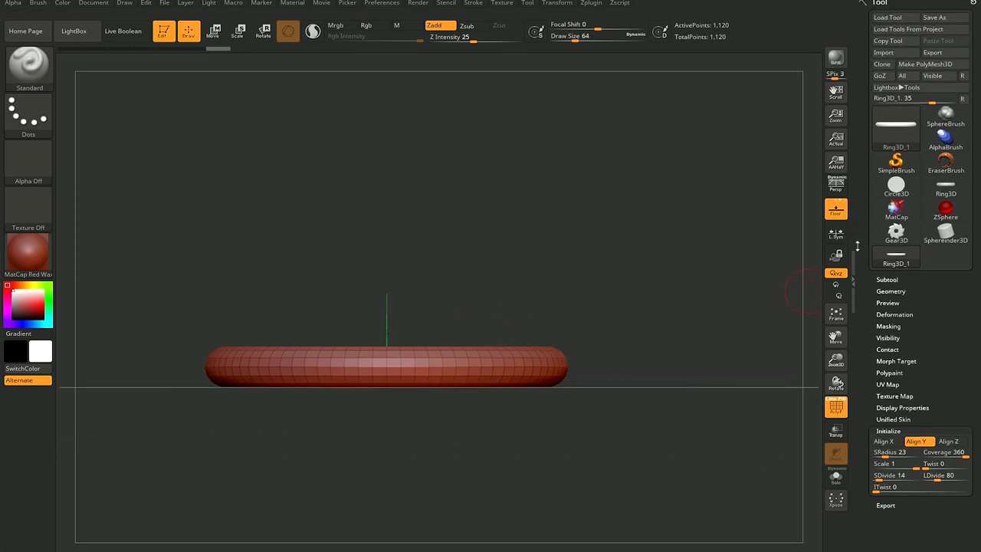
{"action": "left_click", "coordinate": [919, 65]}
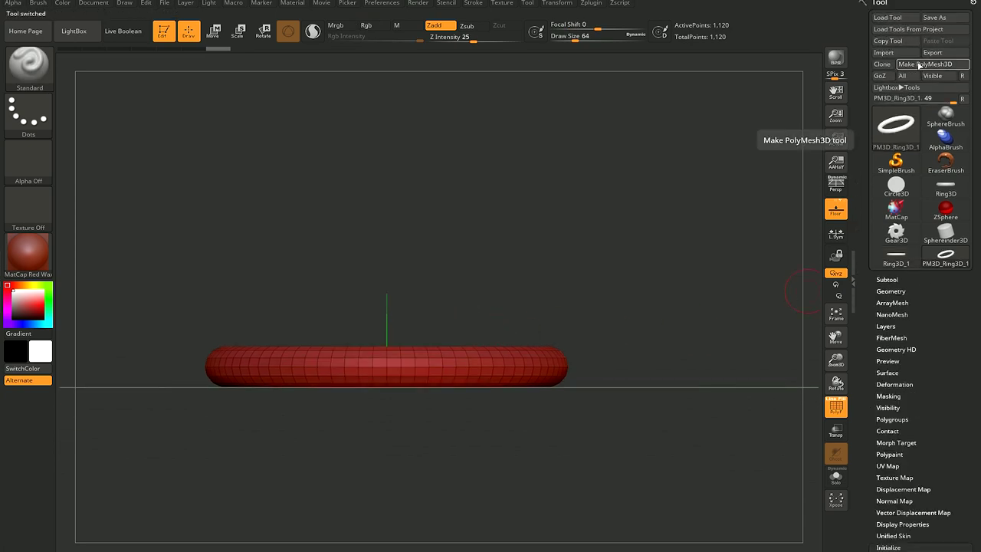
{"action": "left_click", "coordinate": [886, 279]}
{"action": "left_click_drag", "start_coordinate": [865, 504], "coordinate": [859, 444]}
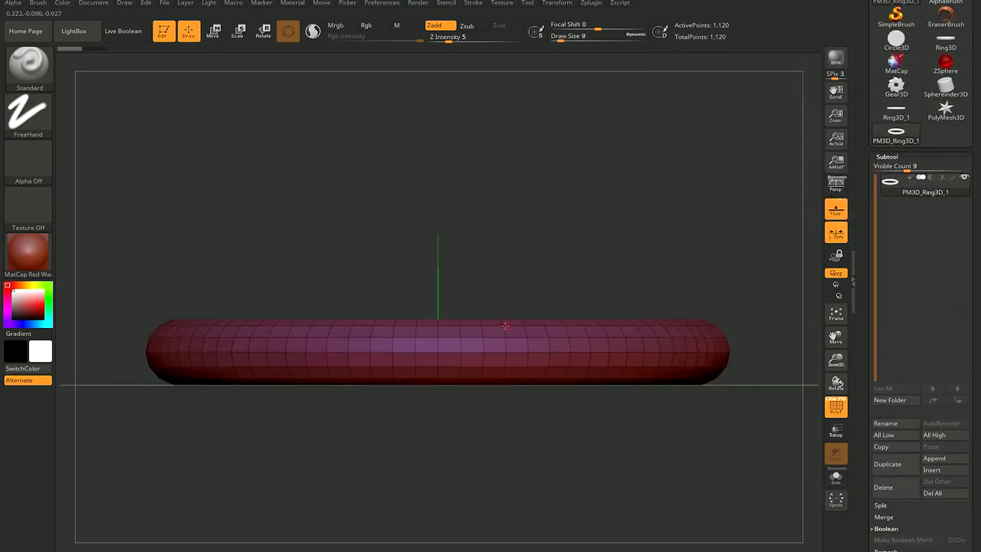
{"action": "left_click", "coordinate": [885, 474]}
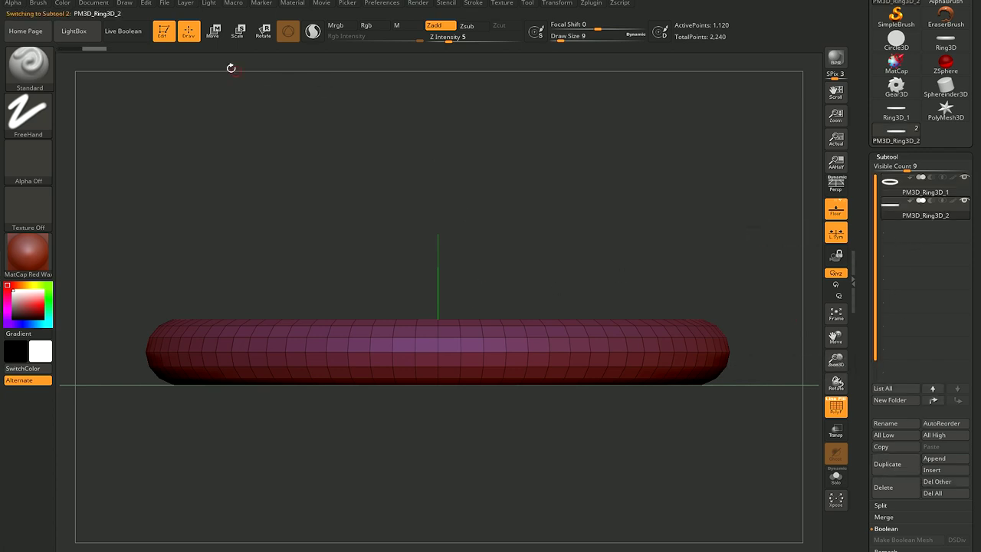
{"action": "left_click", "coordinate": [211, 34]}
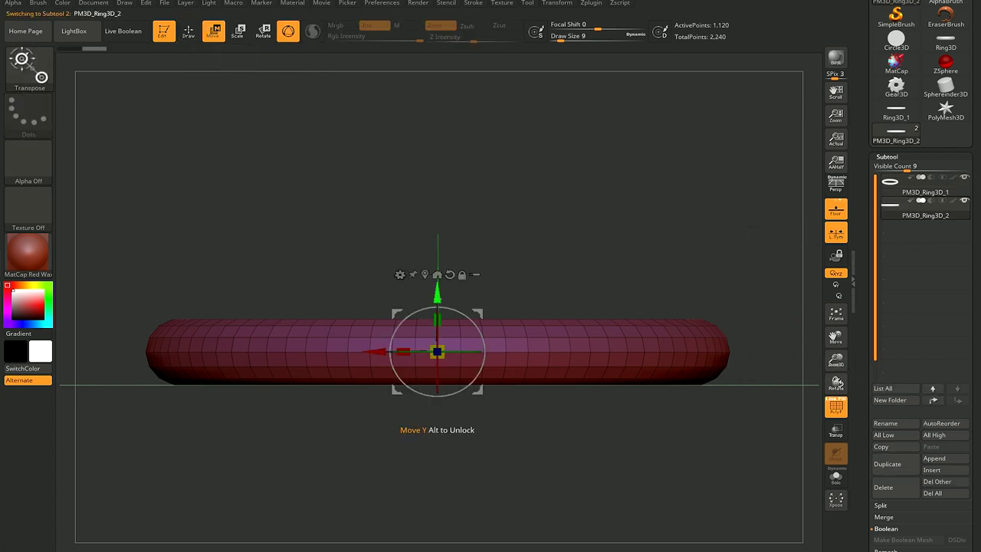
- Scale the duplicate ring taller along Y with the gizmo
{"action": "left_click_drag", "start_coordinate": [438, 294], "coordinate": [448, 231]}
{"action": "key", "text": "ctrl+z"}
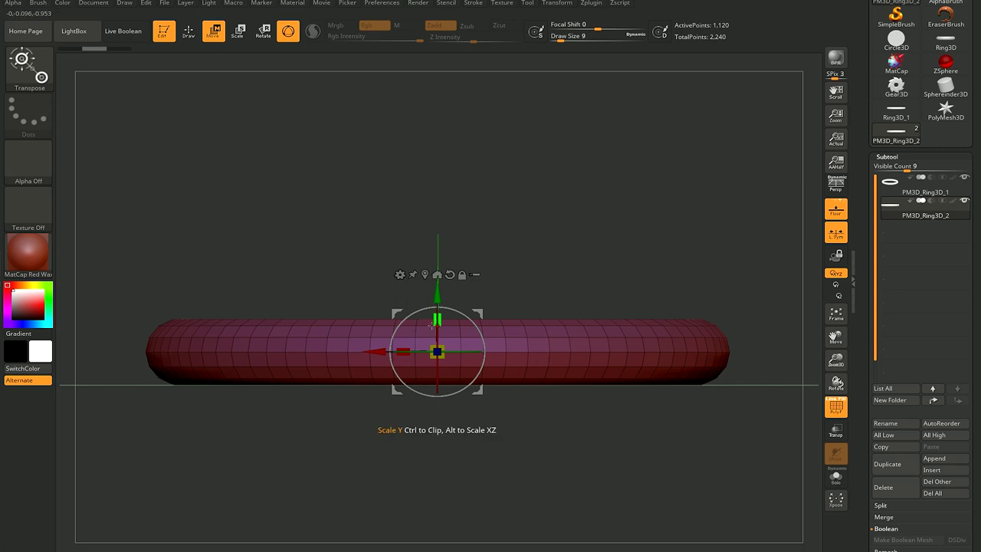
{"action": "mouse_move", "coordinate": [437, 318]}
{"action": "left_mouse_down"}
{"action": "mouse_move", "coordinate": [425, 178]}
{"action": "mouse_move", "coordinate": [424, 206]}
{"action": "left_mouse_up"}
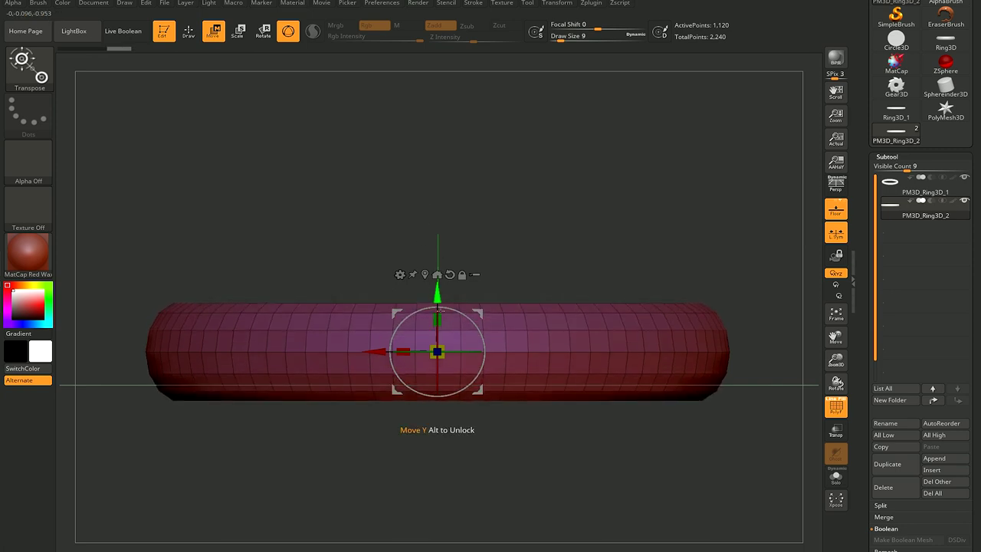
{"action": "left_click_drag", "start_coordinate": [437, 352], "coordinate": [433, 360]}
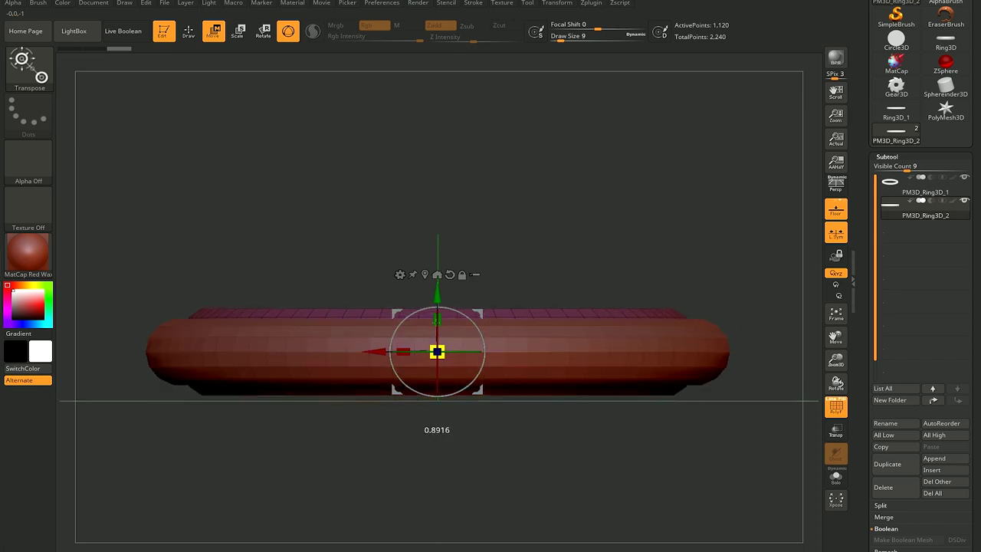
{"action": "key", "text": "q"}
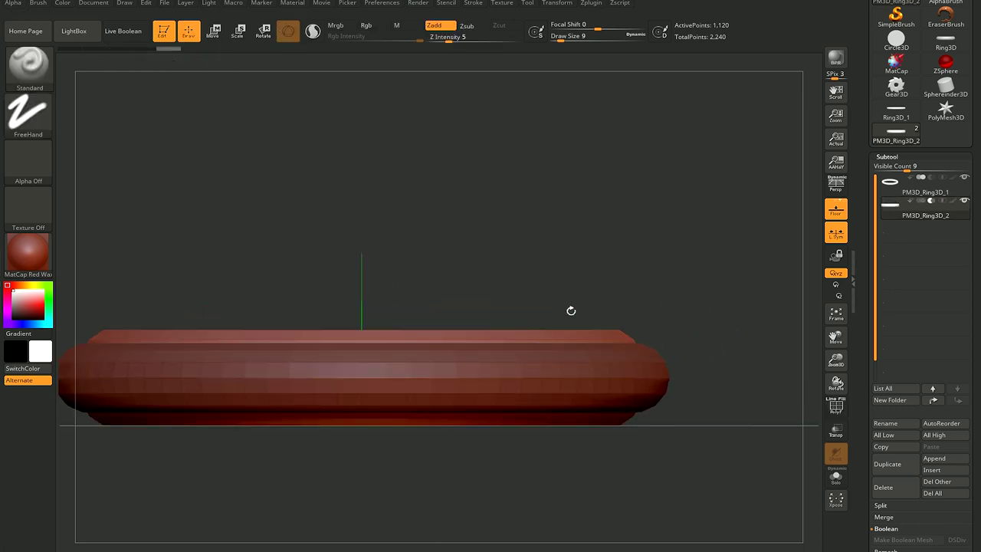
{"action": "left_click", "coordinate": [234, 35]}
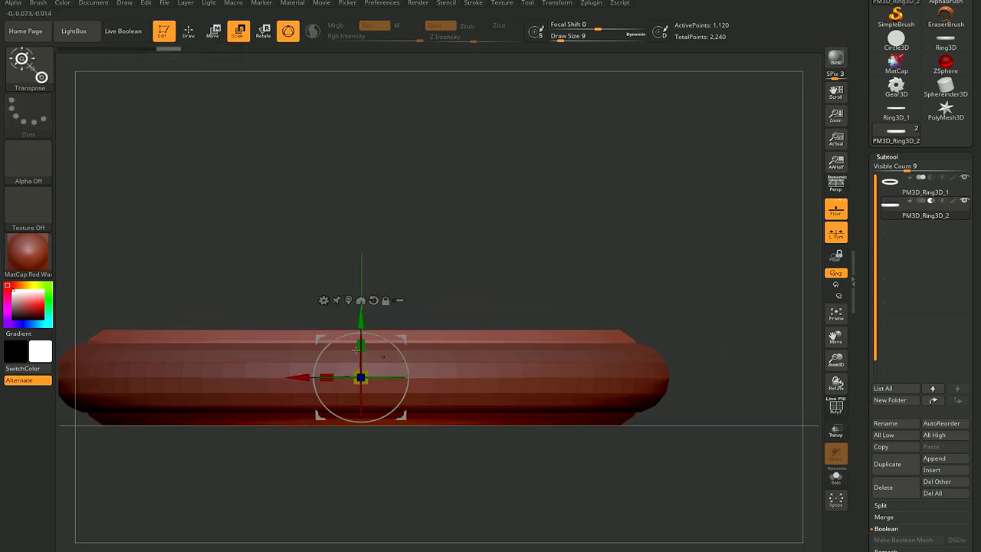
{"action": "mouse_move", "coordinate": [360, 346]}
{"action": "left_mouse_down"}
{"action": "mouse_move", "coordinate": [339, 193]}
{"action": "mouse_move", "coordinate": [345, 153]}
{"action": "mouse_move", "coordinate": [344, 211]}
{"action": "left_mouse_up"}
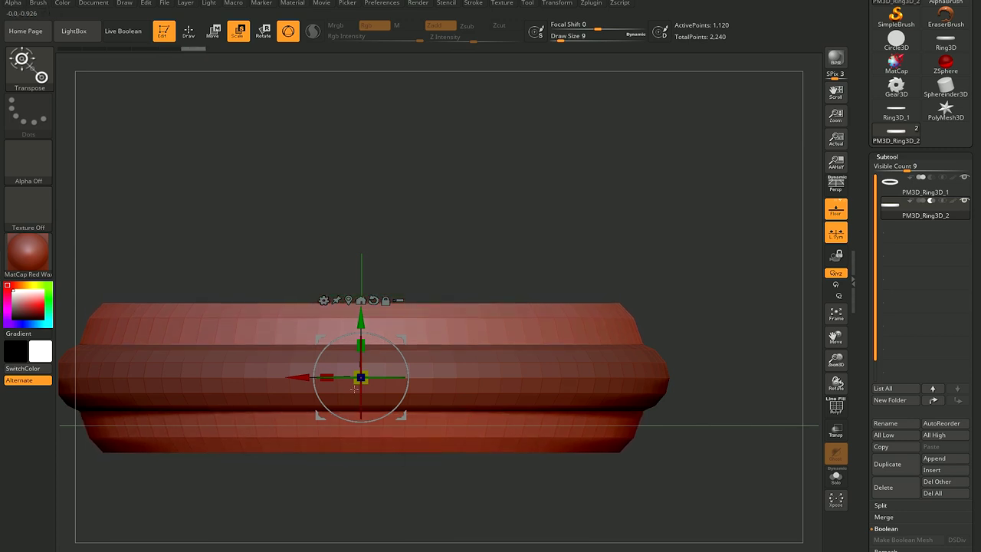
- Enable Live Boolean and orbit to check the duplicate cutting the original into a slim band
{"action": "mouse_move", "coordinate": [355, 382]}
{"action": "left_mouse_down"}
{"action": "mouse_move", "coordinate": [471, 337]}
{"action": "mouse_move", "coordinate": [520, 376]}
{"action": "mouse_move", "coordinate": [503, 389]}
{"action": "mouse_move", "coordinate": [478, 267]}
{"action": "mouse_move", "coordinate": [476, 340]}
{"action": "mouse_move", "coordinate": [458, 349]}
{"action": "left_mouse_up"}
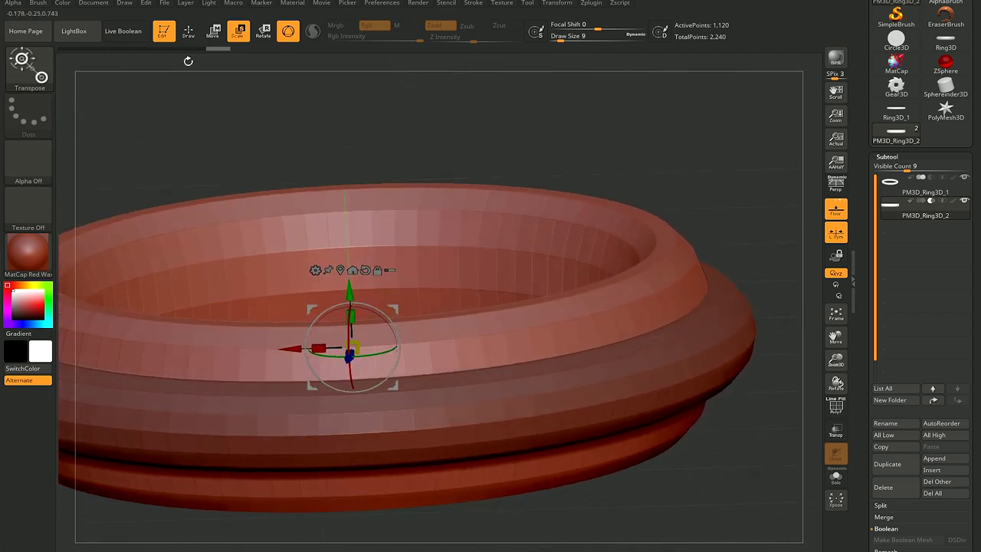
{"action": "left_click", "coordinate": [123, 31]}
{"action": "mouse_move", "coordinate": [492, 321]}
{"action": "left_mouse_down"}
{"action": "mouse_move", "coordinate": [471, 357]}
{"action": "mouse_move", "coordinate": [484, 331]}
{"action": "mouse_move", "coordinate": [664, 247]}
{"action": "mouse_move", "coordinate": [528, 366]}
{"action": "mouse_move", "coordinate": [449, 179]}
{"action": "mouse_move", "coordinate": [499, 324]}
{"action": "mouse_move", "coordinate": [517, 319]}
{"action": "left_mouse_up"}
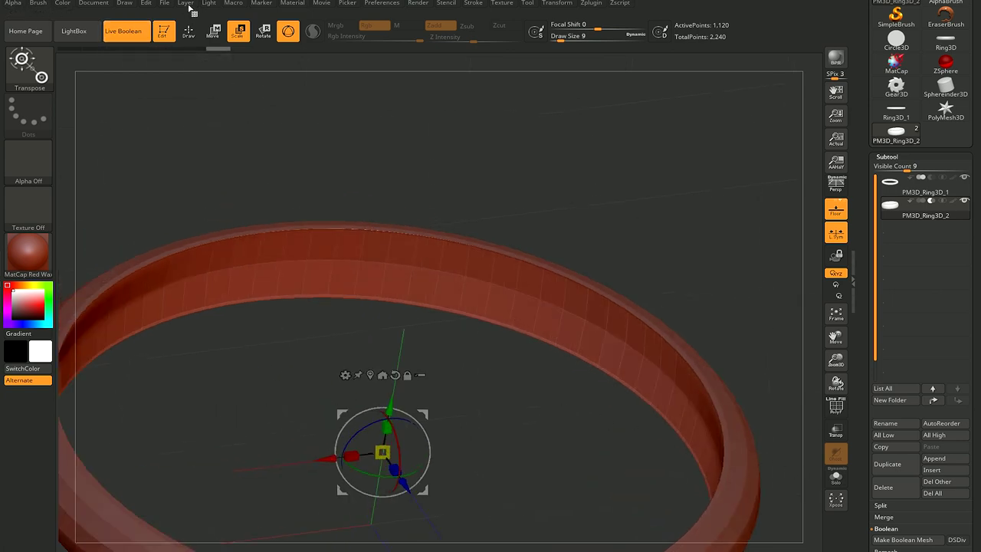
- Bake the live boolean cut into a new merged mesh
{"action": "left_click", "coordinate": [196, 30]}
{"action": "mouse_move", "coordinate": [494, 286]}
{"action": "left_mouse_down"}
{"action": "mouse_move", "coordinate": [541, 308]}
{"action": "mouse_move", "coordinate": [516, 379]}
{"action": "mouse_move", "coordinate": [466, 441]}
{"action": "mouse_move", "coordinate": [458, 367]}
{"action": "left_mouse_up"}
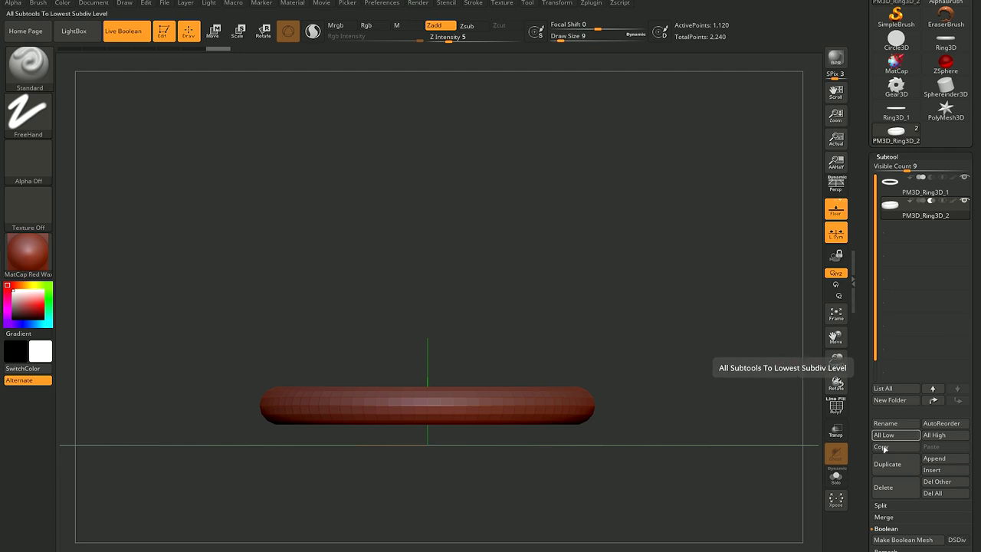
{"action": "scroll", "coordinate": [864, 404], "scroll_direction": "down", "scroll_amount": 3}
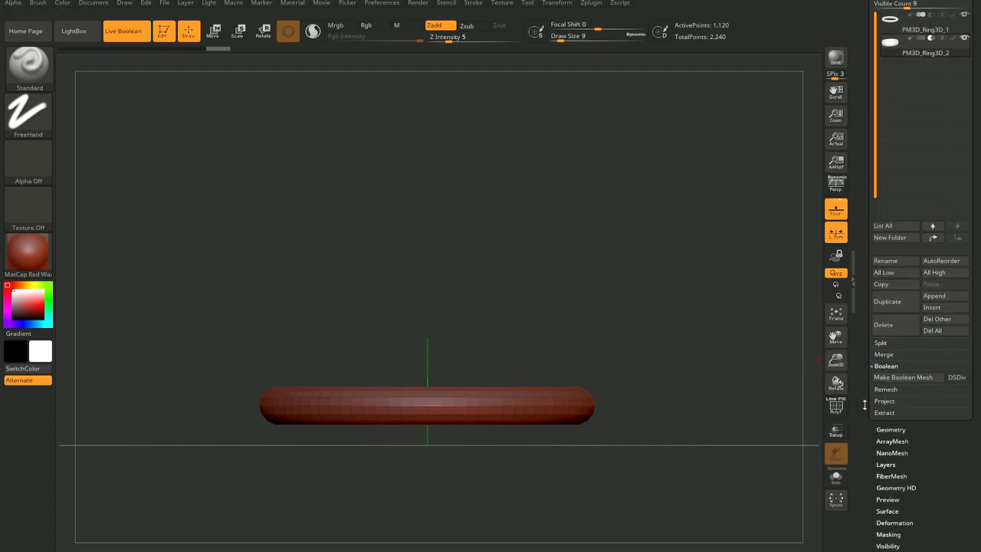
{"action": "left_click", "coordinate": [898, 380]}
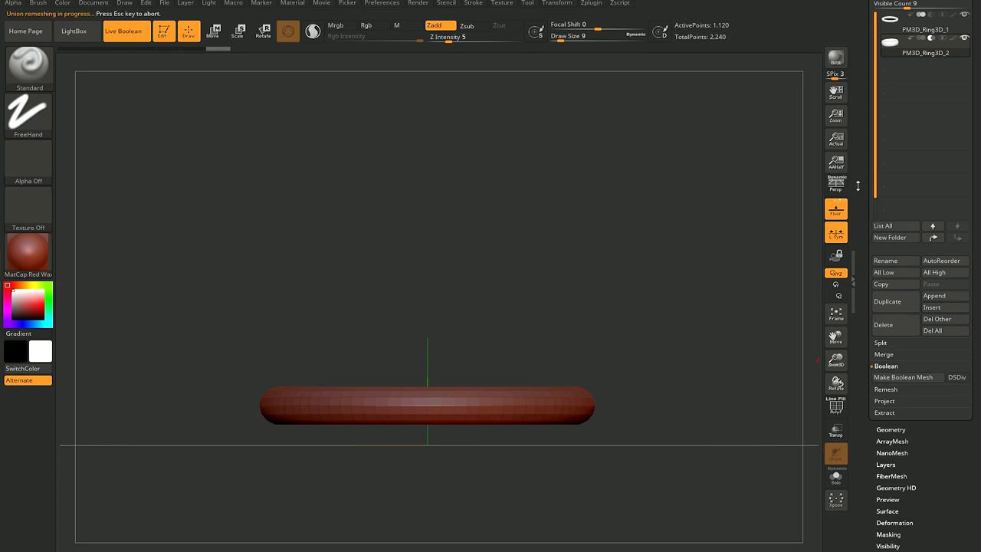
- Select UMesh_PM3D_Ring3D_1, turn on PolyFrame, and zoom close onto the band
{"action": "scroll", "coordinate": [857, 186], "scroll_direction": "up", "scroll_amount": 3}
{"action": "scroll", "coordinate": [857, 326], "scroll_direction": "up", "scroll_amount": 2}
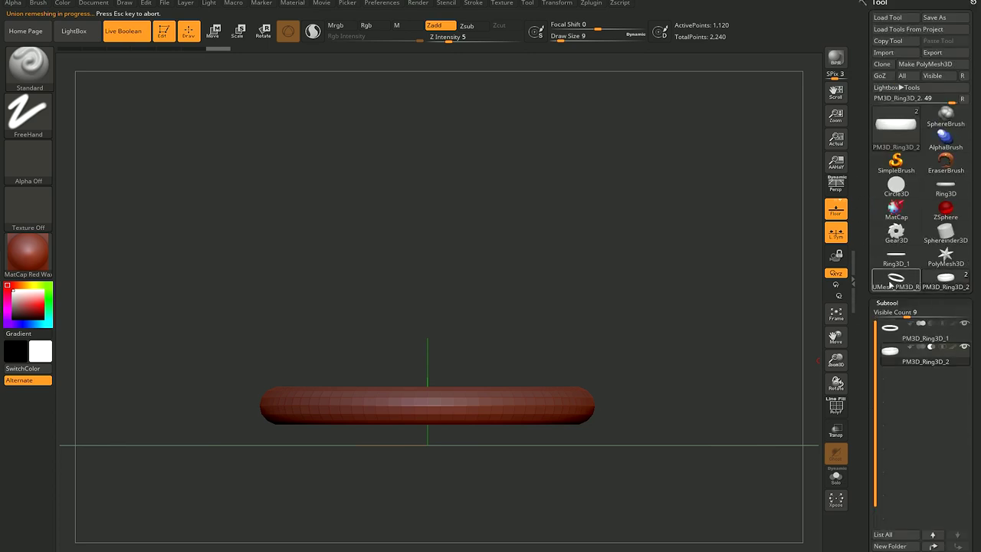
{"action": "mouse_move", "coordinate": [895, 280]}
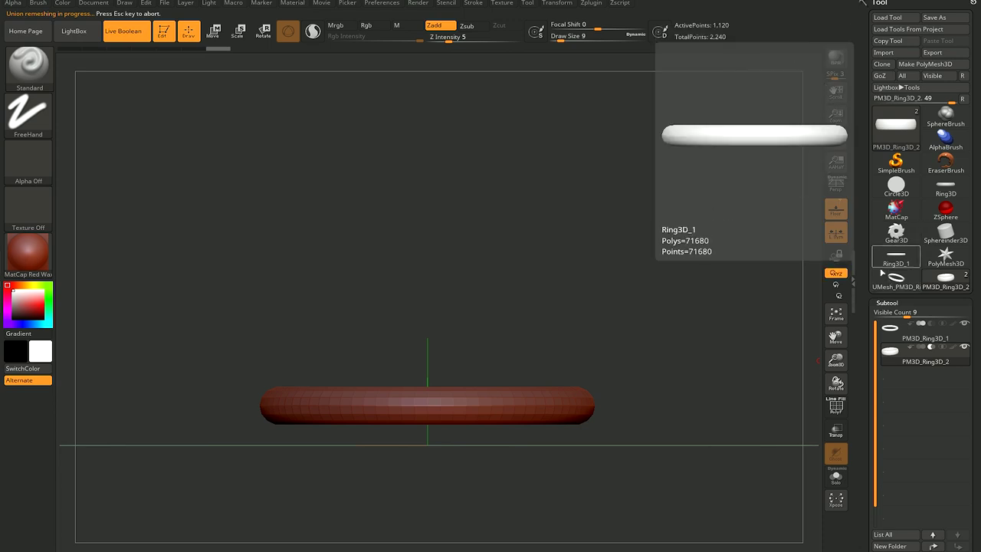
{"action": "left_click", "coordinate": [895, 280]}
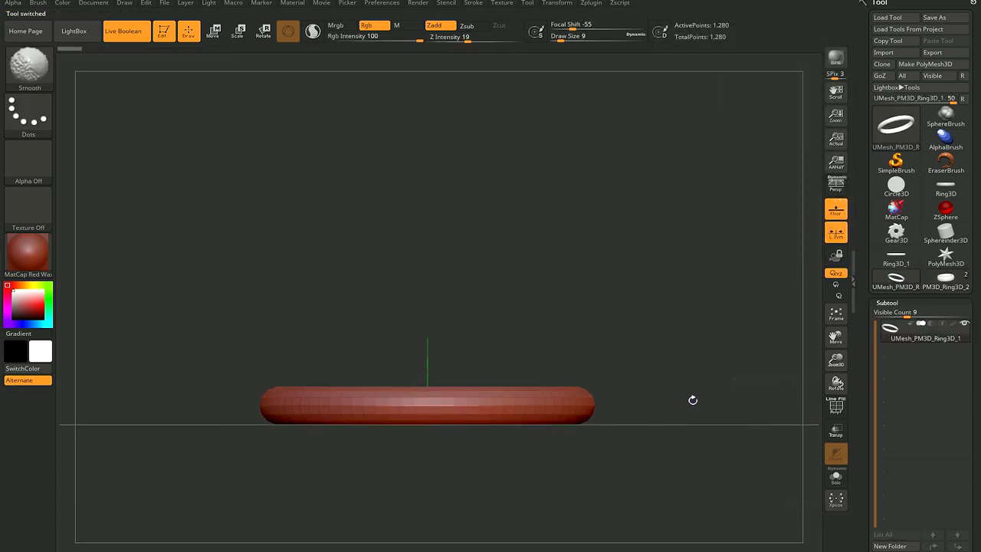
{"action": "key", "text": "shift+f"}
{"action": "mouse_move", "coordinate": [637, 416]}
{"action": "left_mouse_down"}
{"action": "mouse_move", "coordinate": [514, 427]}
{"action": "mouse_move", "coordinate": [469, 292]}
{"action": "left_mouse_up"}
{"action": "mouse_move", "coordinate": [469, 292]}
{"action": "right_mouse_down", "text": "ctrl"}
{"action": "mouse_move", "coordinate": [431, 393]}
{"action": "mouse_move", "coordinate": [487, 426]}
{"action": "mouse_move", "coordinate": [534, 343]}
{"action": "mouse_move", "coordinate": [541, 414]}
{"action": "right_mouse_up", "text": "ctrl"}
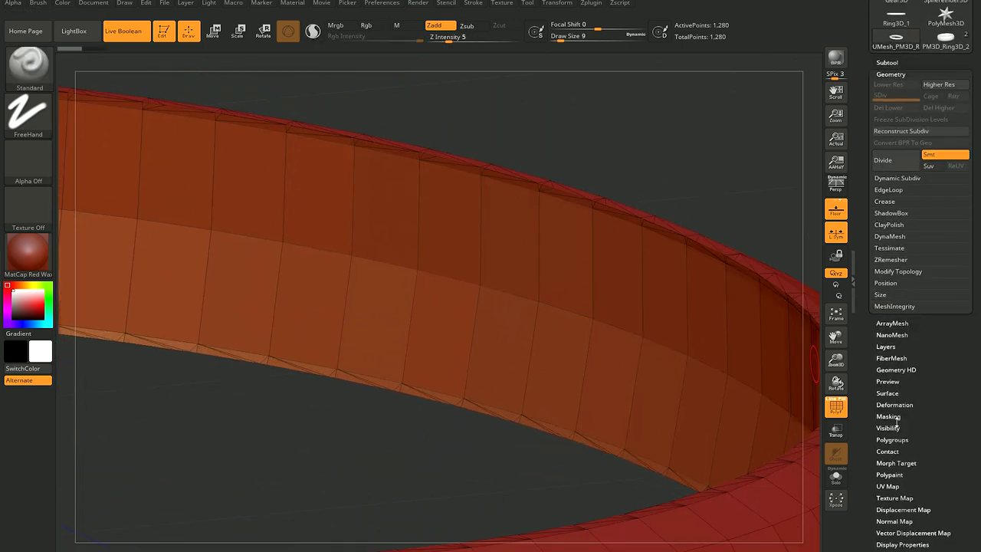
- Run ZRemesher with Target Polygons Count 0.75 and frame the 1,020-point band
{"action": "left_click", "coordinate": [888, 261]}
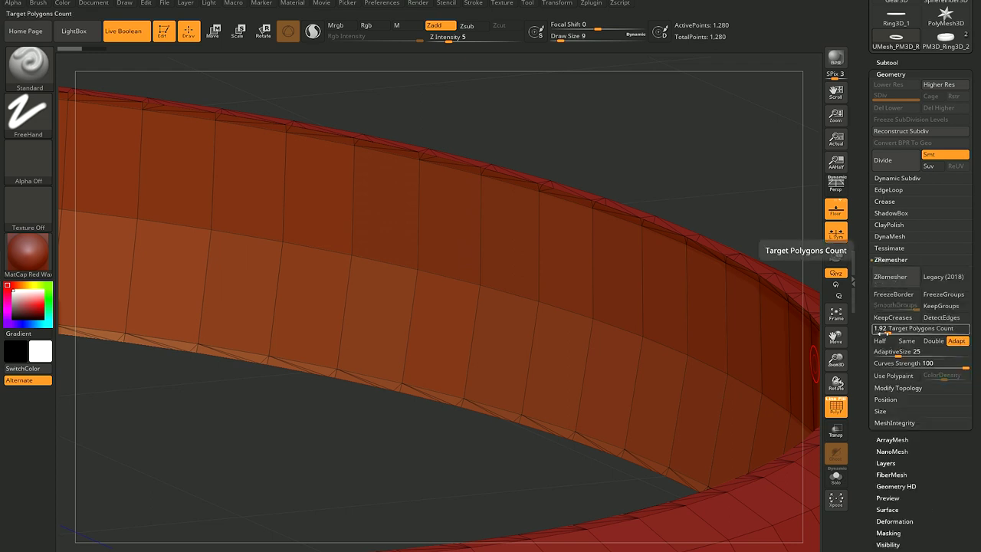
{"action": "left_click", "coordinate": [880, 330]}
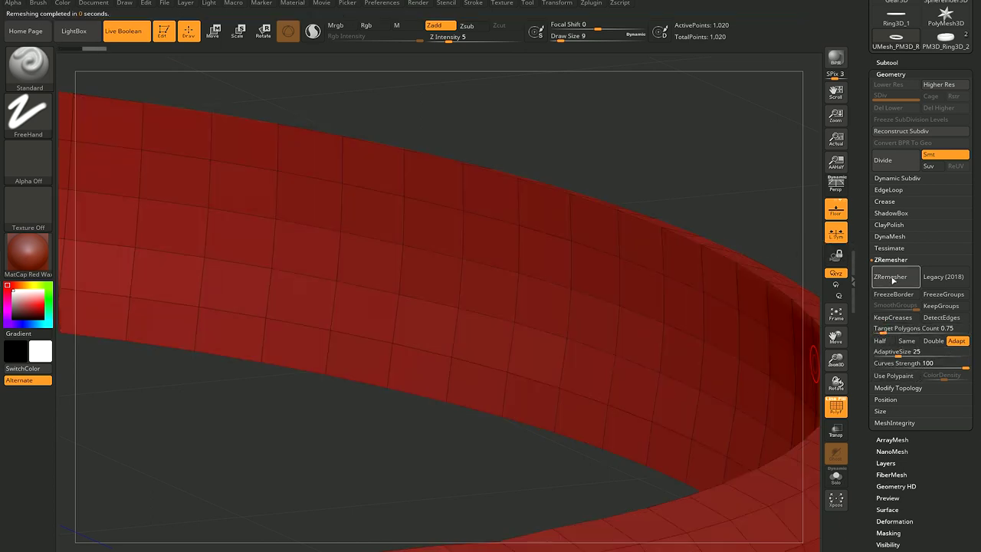
{"action": "mouse_move", "coordinate": [711, 311]}
{"action": "right_mouse_down"}
{"action": "mouse_move", "coordinate": [709, 250]}
{"action": "mouse_move", "coordinate": [682, 293]}
{"action": "right_mouse_up"}
{"action": "mouse_move", "coordinate": [618, 281]}
{"action": "left_mouse_down"}
{"action": "mouse_move", "coordinate": [554, 449]}
{"action": "mouse_move", "coordinate": [564, 456]}
{"action": "mouse_move", "coordinate": [521, 446]}
{"action": "mouse_move", "coordinate": [572, 352]}
{"action": "mouse_move", "coordinate": [573, 390]}
{"action": "left_mouse_up"}
{"action": "key", "text": "f"}
{"action": "mouse_move", "coordinate": [565, 296]}
{"action": "left_mouse_down"}
{"action": "mouse_move", "coordinate": [576, 337]}
{"action": "mouse_move", "coordinate": [587, 340]}
{"action": "left_mouse_up"}
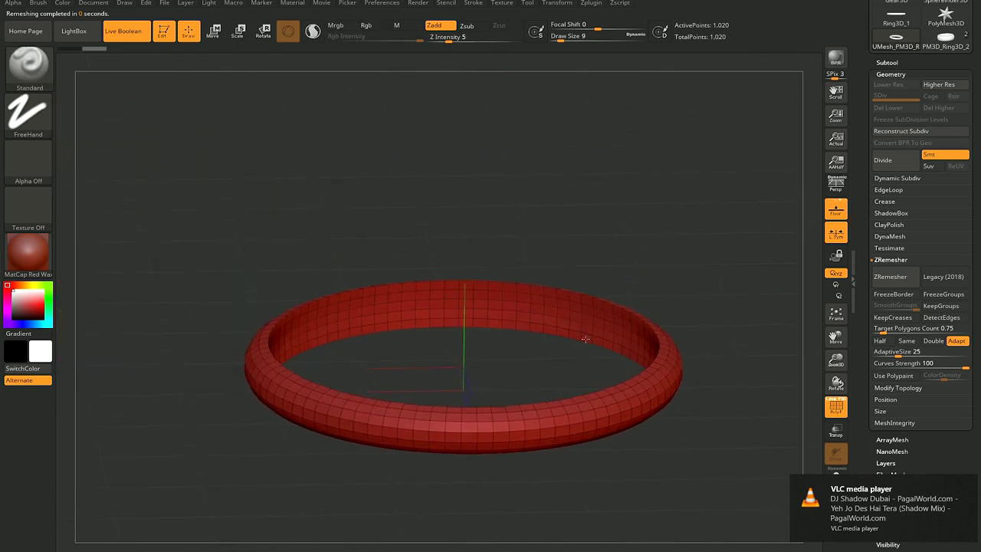
- Collapse the Geometry panel and review the Subtool list
{"action": "left_click", "coordinate": [883, 73]}
{"action": "left_click", "coordinate": [887, 124]}
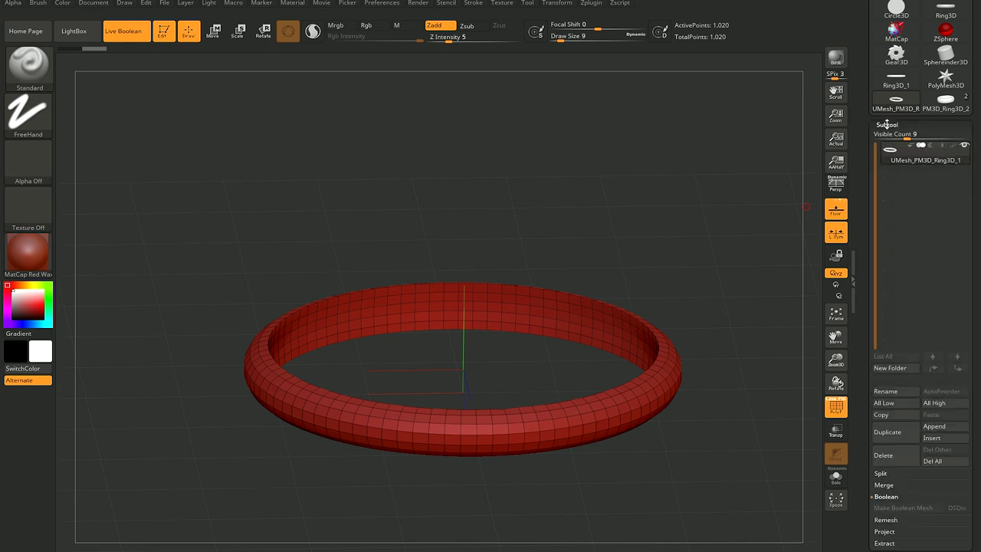
{"action": "scroll", "coordinate": [919, 268], "scroll_direction": "down", "scroll_amount": 1}
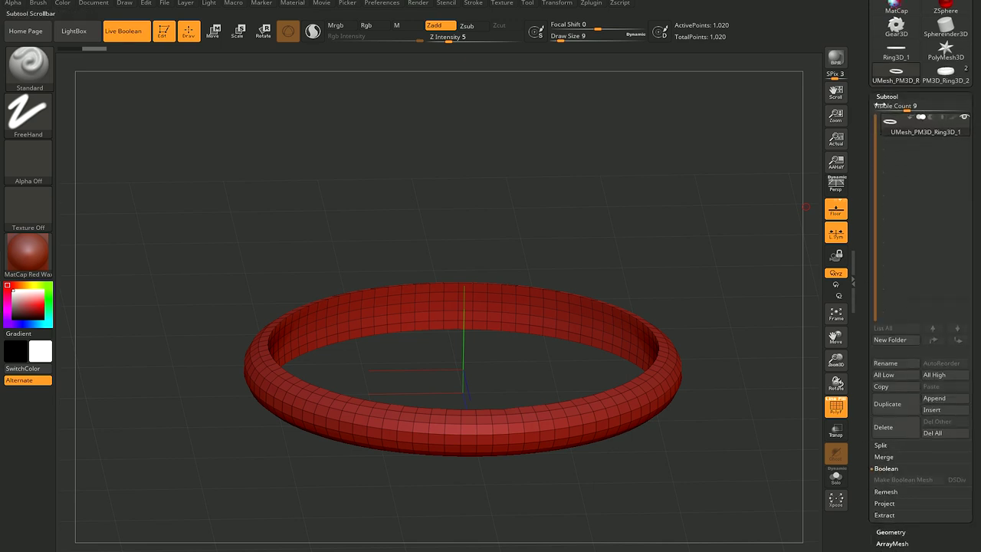
{"action": "left_click", "coordinate": [885, 97]}
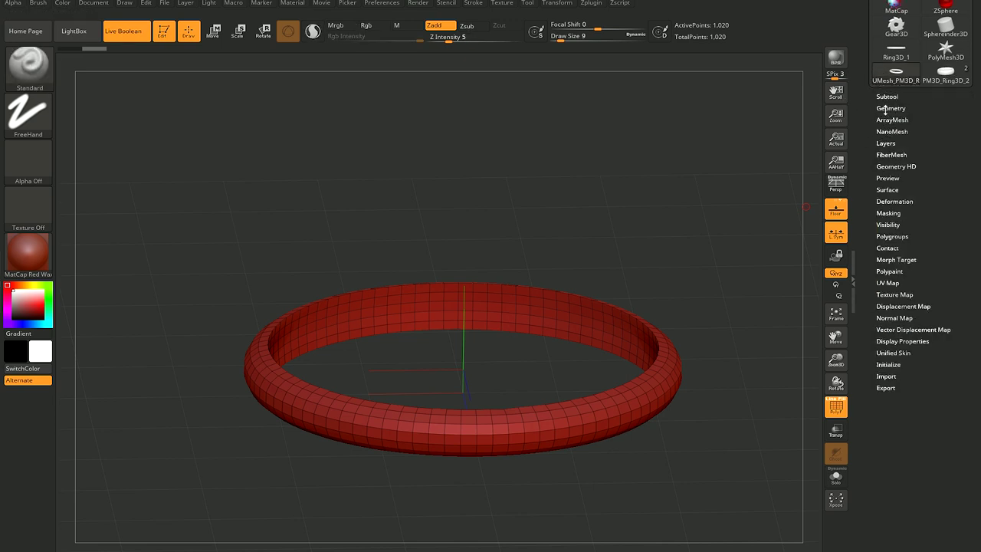
- Divide the ring up to SDiv 5 (261,120 points), then undo a test sculpt stroke
{"action": "left_click", "coordinate": [886, 109]}
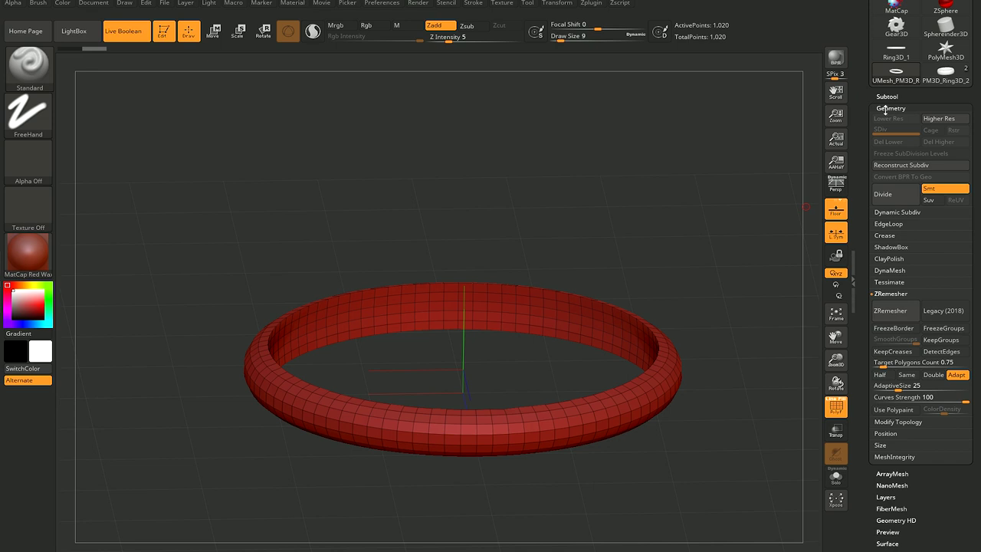
{"action": "left_click", "coordinate": [883, 196]}
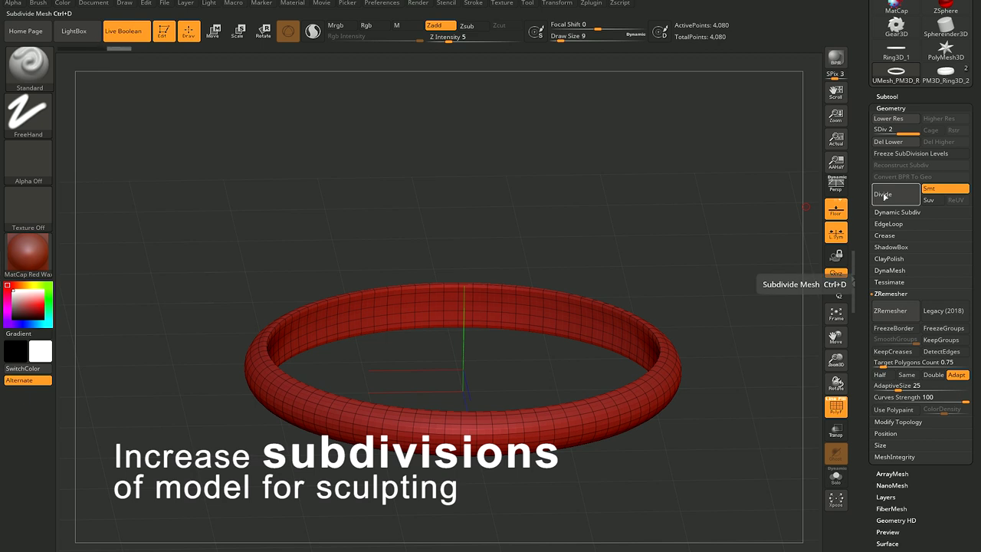
{"action": "left_click", "coordinate": [883, 196]}
{"action": "left_click", "coordinate": [883, 196]}
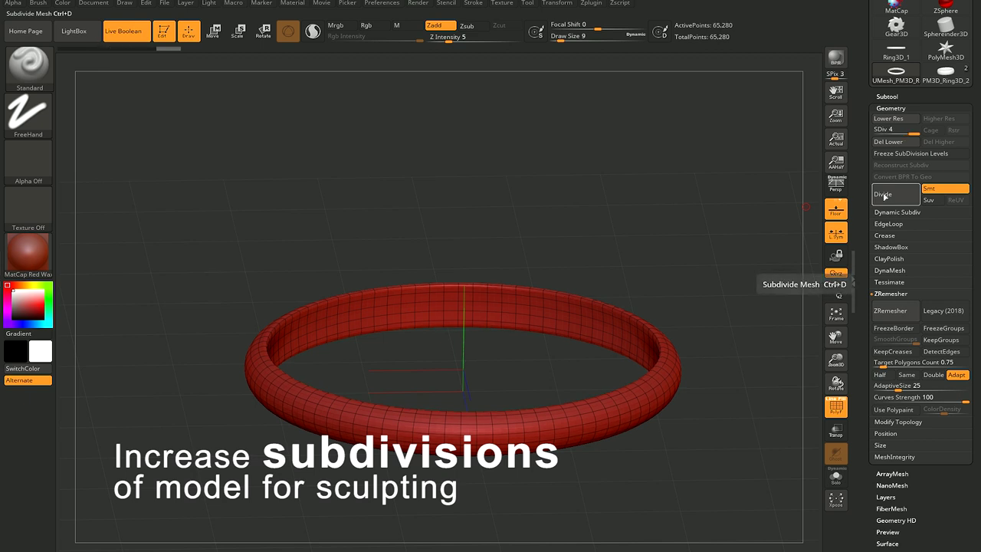
{"action": "key", "text": "shift+f"}
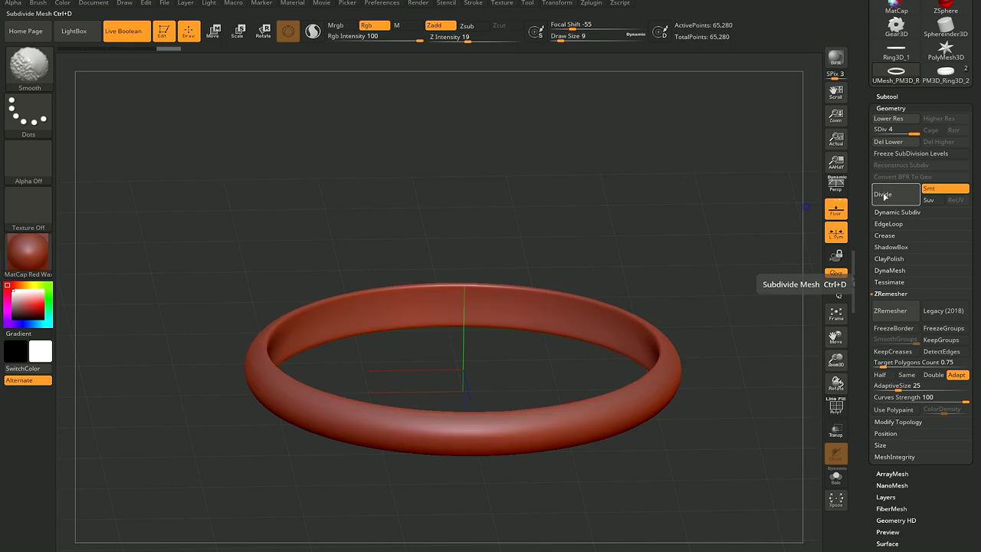
{"action": "key", "text": "shift+f"}
{"action": "key", "text": "shift+f"}
{"action": "key", "text": "ctrl+d"}
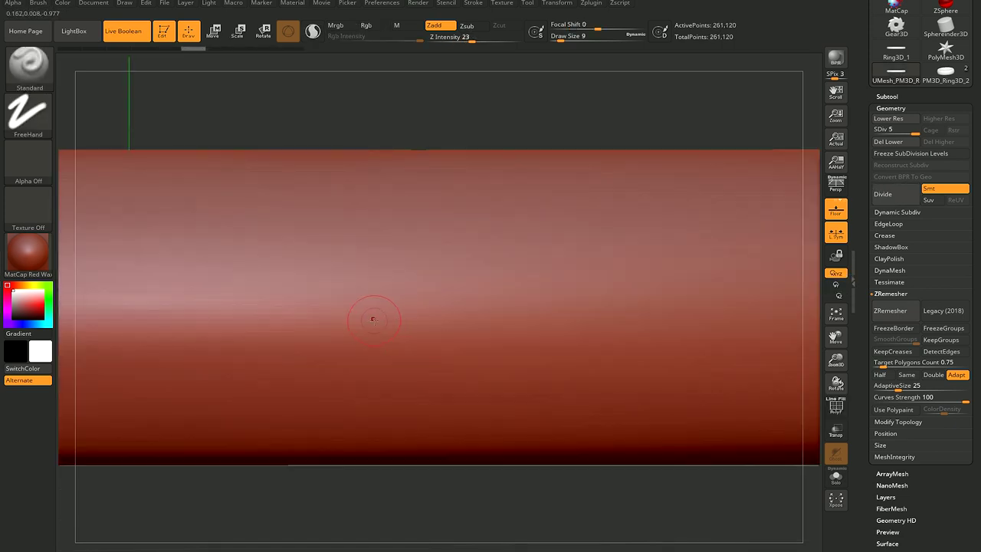
{"action": "left_click_drag", "start_coordinate": [372, 322], "coordinate": [654, 288]}
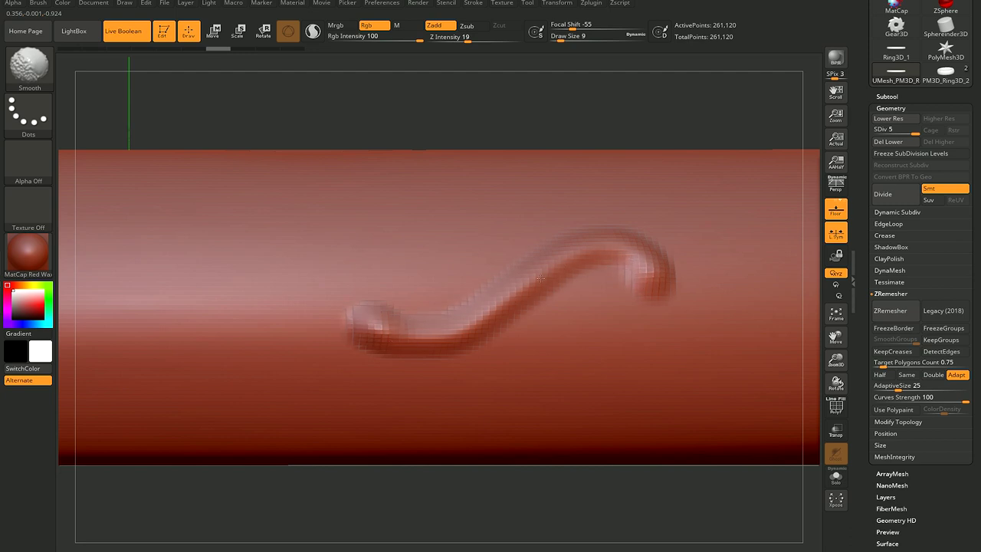
{"action": "key", "text": "ctrl+z"}
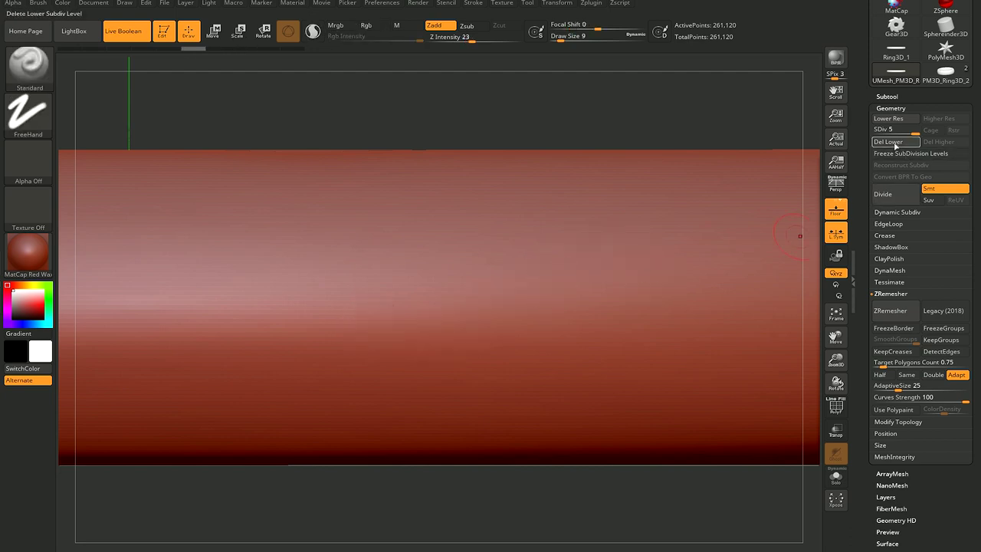
- Divide once more to SDiv 6 (about 1.044 million points) and frame the whole ring
{"action": "left_click", "coordinate": [892, 198]}
{"action": "mouse_move", "coordinate": [379, 272]}
{"action": "left_mouse_down"}
{"action": "mouse_move", "coordinate": [449, 329]}
{"action": "mouse_move", "coordinate": [628, 259]}
{"action": "left_mouse_up"}
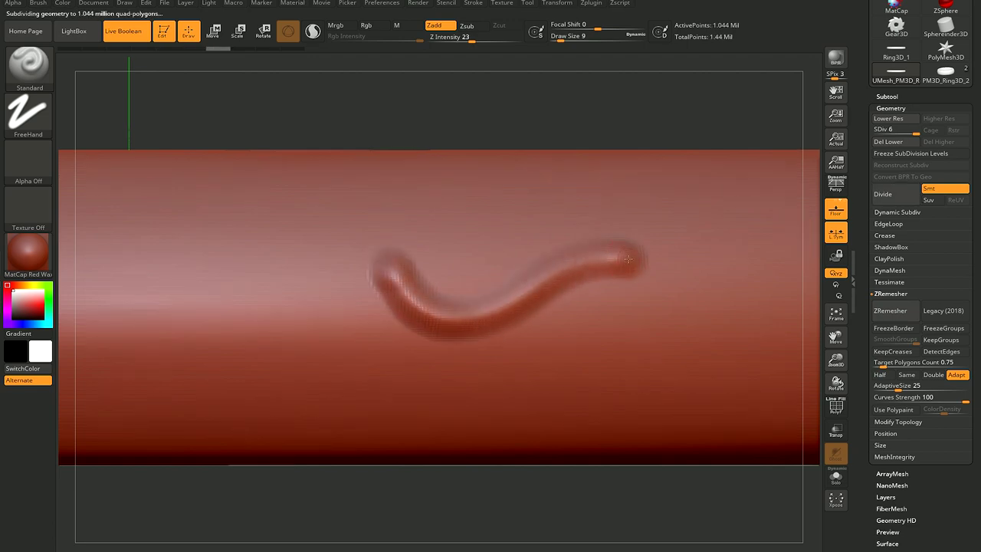
{"action": "key", "text": "f"}
{"action": "key", "text": "b"}
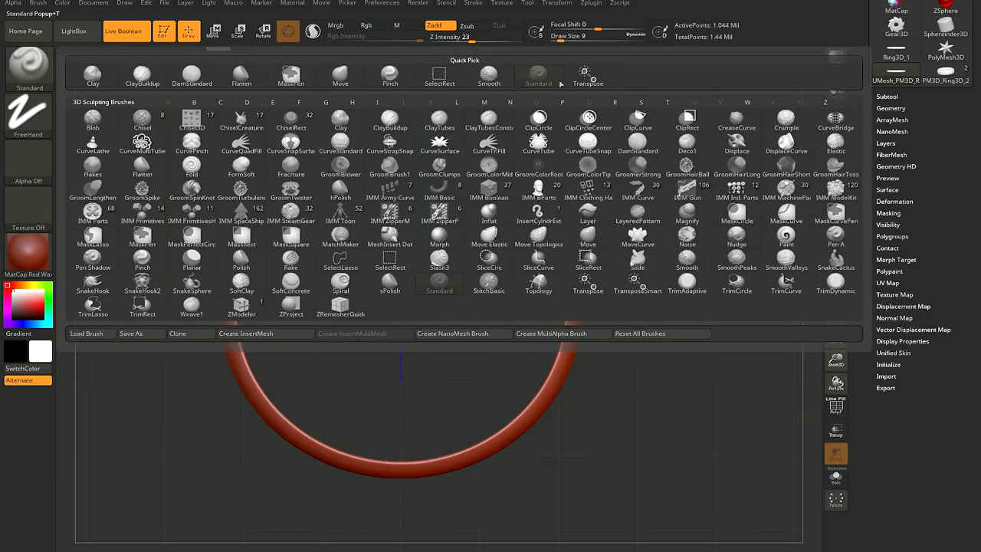
{"action": "key", "text": "Escape"}
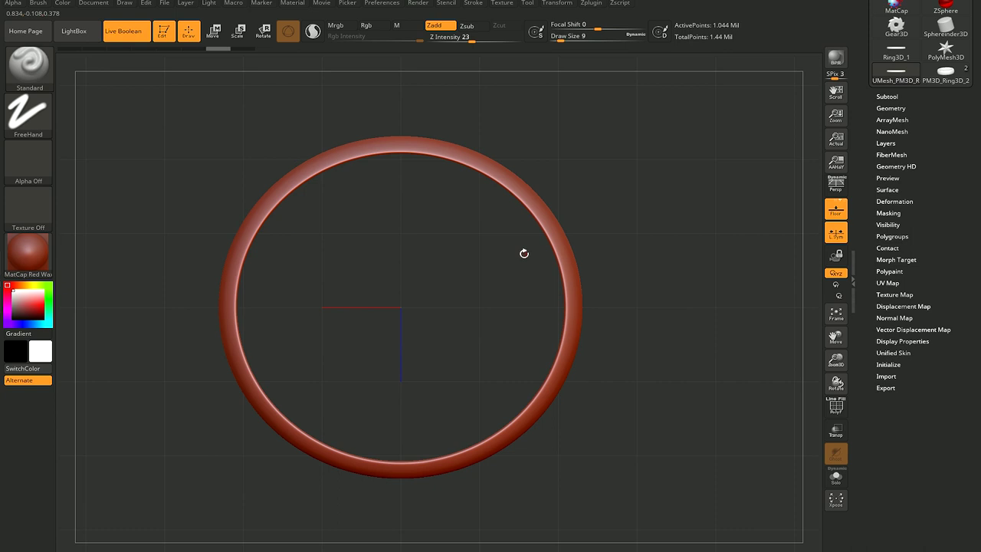
- Disable Live Boolean, swap >X< symmetry for >Y<, and enable (R) radial with RadialCount 8
{"action": "left_click", "coordinate": [147, 37]}
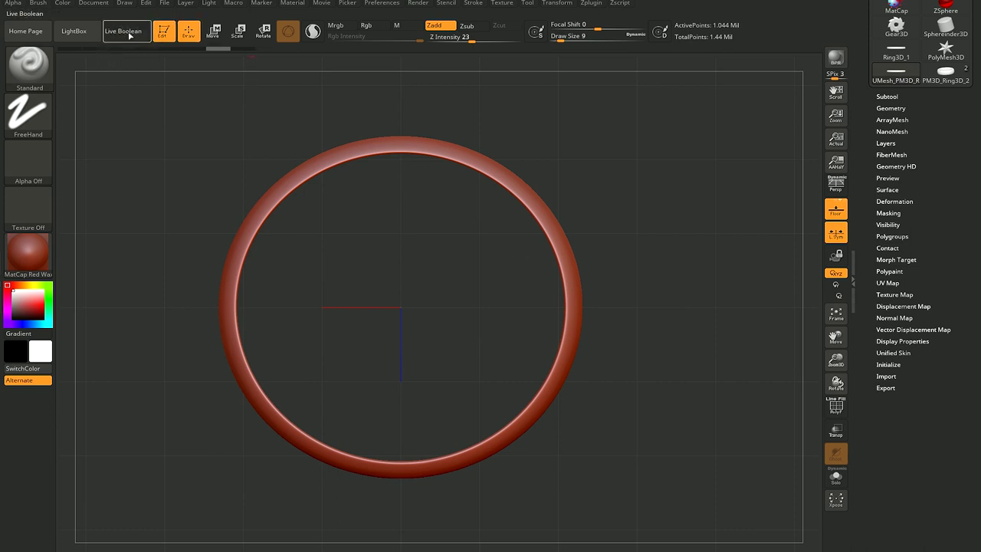
{"action": "left_click", "coordinate": [839, 239]}
{"action": "left_click", "coordinate": [557, 3]}
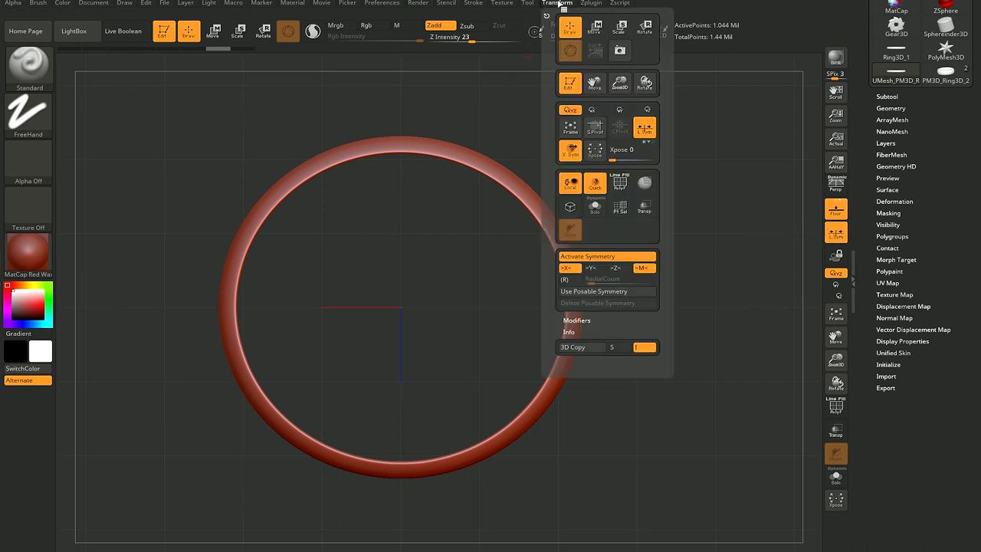
{"action": "left_click", "coordinate": [594, 268]}
{"action": "left_click", "coordinate": [568, 267]}
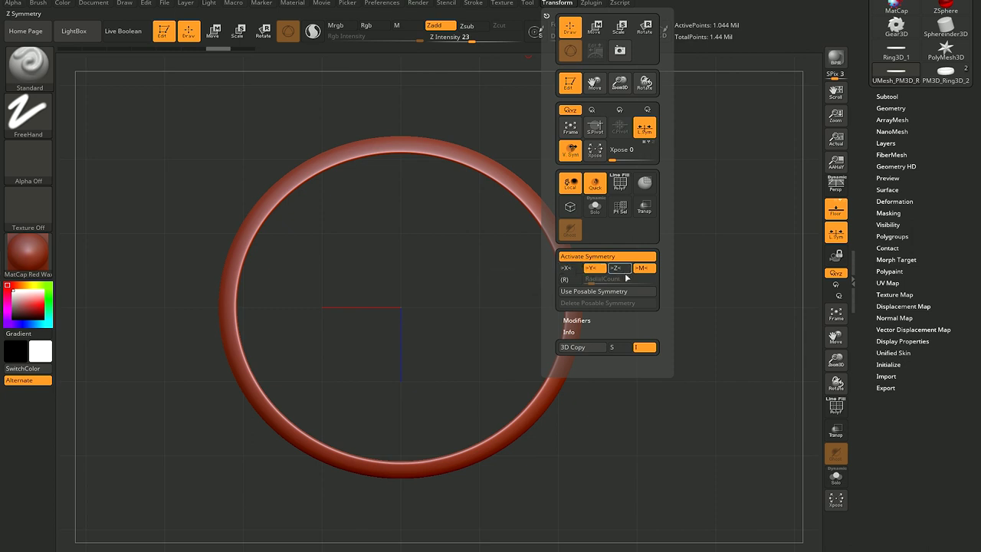
{"action": "left_click", "coordinate": [571, 282]}
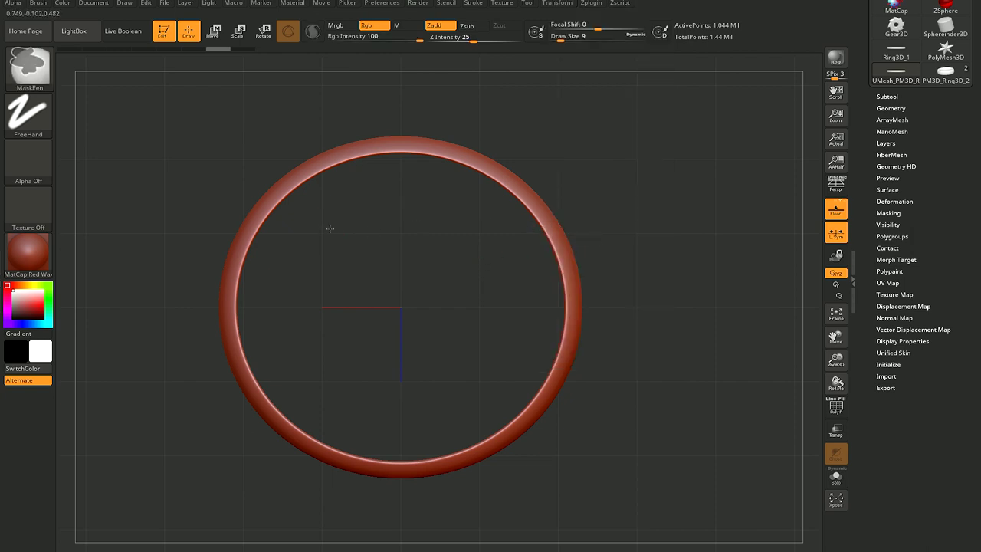
{"action": "mouse_move", "coordinate": [329, 226]}
{"action": "right_mouse_down", "text": "alt"}
{"action": "mouse_move", "coordinate": [281, 300]}
{"action": "mouse_move", "coordinate": [383, 304]}
{"action": "right_mouse_up", "text": "alt"}
{"action": "key", "text": "f"}
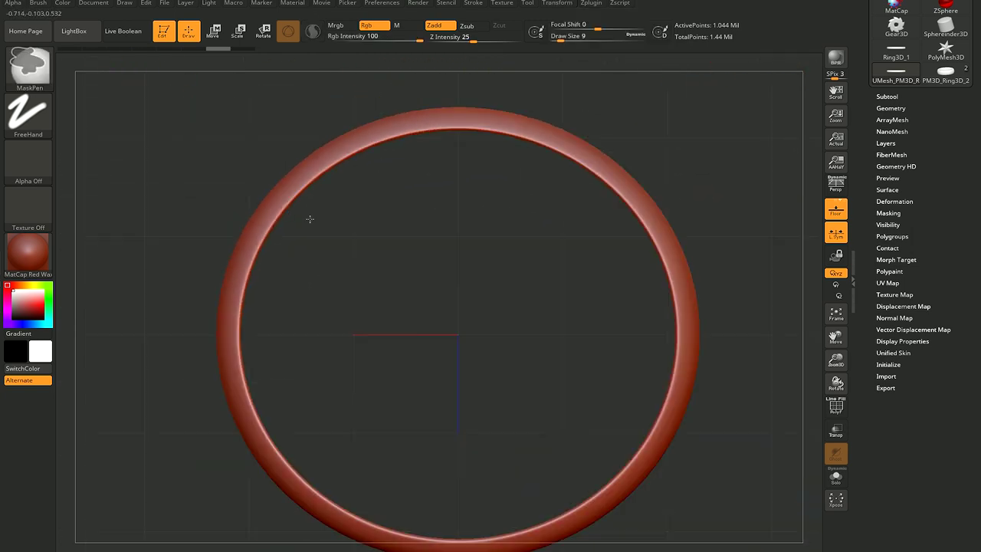
{"action": "right_click_drag", "start_coordinate": [309, 217], "coordinate": [244, 232], "text": "alt"}
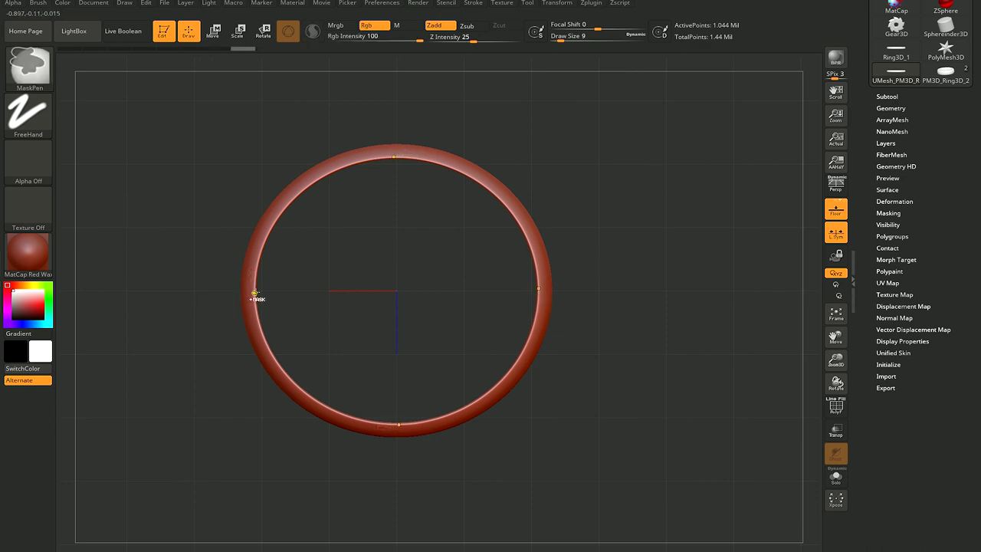
{"action": "mouse_move", "coordinate": [260, 284]}
{"action": "right_mouse_down"}
{"action": "mouse_move", "coordinate": [264, 253]}
{"action": "mouse_move", "coordinate": [250, 285]}
{"action": "mouse_move", "coordinate": [262, 282]}
{"action": "right_mouse_up"}
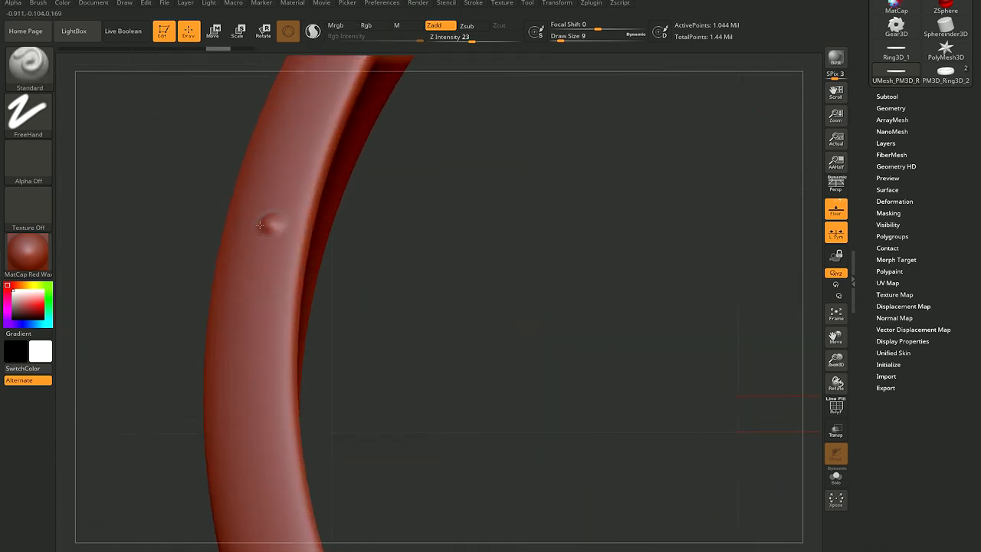
{"action": "left_click_drag", "start_coordinate": [261, 225], "coordinate": [267, 248]}
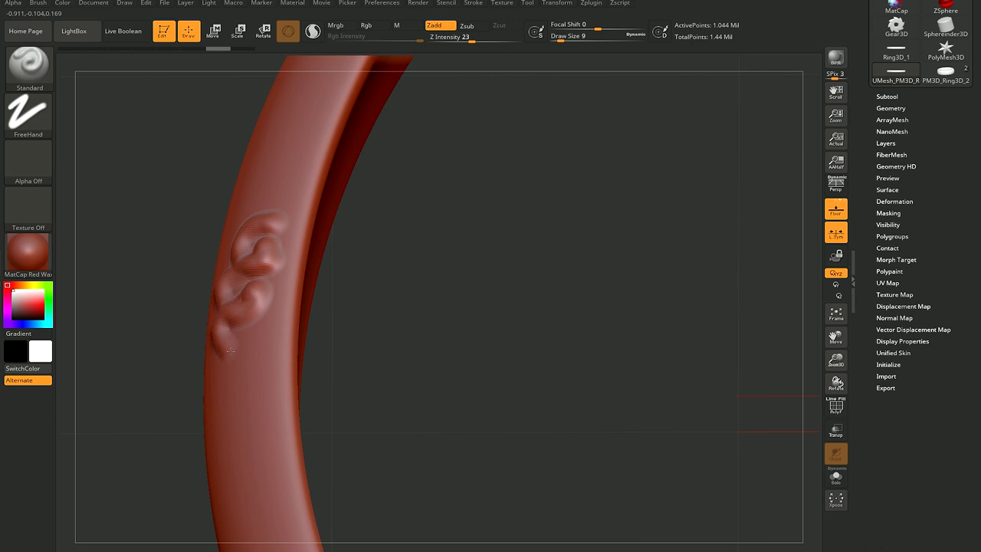
{"action": "mouse_move", "coordinate": [264, 375]}
{"action": "left_mouse_down"}
{"action": "mouse_move", "coordinate": [229, 433]}
{"action": "mouse_move", "coordinate": [245, 441]}
{"action": "left_mouse_up"}
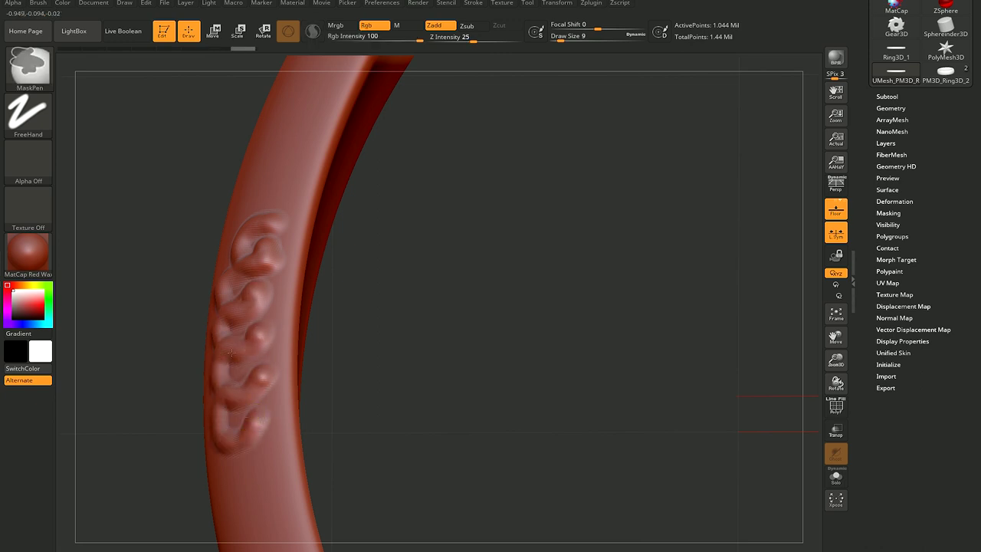
{"action": "key", "text": "f"}
{"action": "mouse_move", "coordinate": [345, 324]}
{"action": "right_mouse_down"}
{"action": "mouse_move", "coordinate": [309, 283]}
{"action": "mouse_move", "coordinate": [361, 321]}
{"action": "right_mouse_up"}
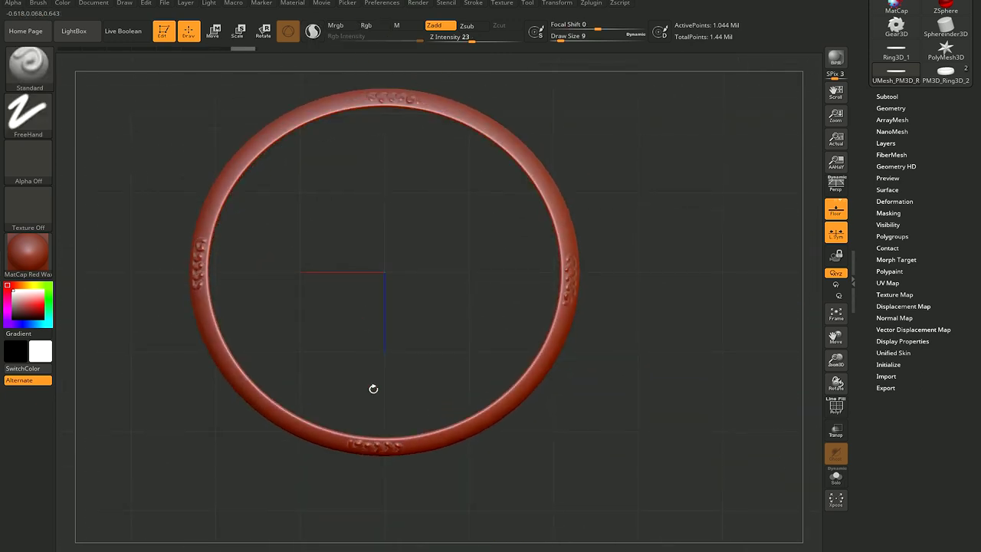
{"action": "mouse_move", "coordinate": [385, 458]}
{"action": "right_mouse_down", "text": "ctrl"}
{"action": "mouse_move", "coordinate": [526, 284]}
{"action": "mouse_move", "coordinate": [355, 416]}
{"action": "mouse_move", "coordinate": [495, 444]}
{"action": "mouse_move", "coordinate": [506, 322]}
{"action": "right_mouse_up", "text": "ctrl"}
{"action": "key", "text": "f"}
{"action": "key", "text": "ctrl"}
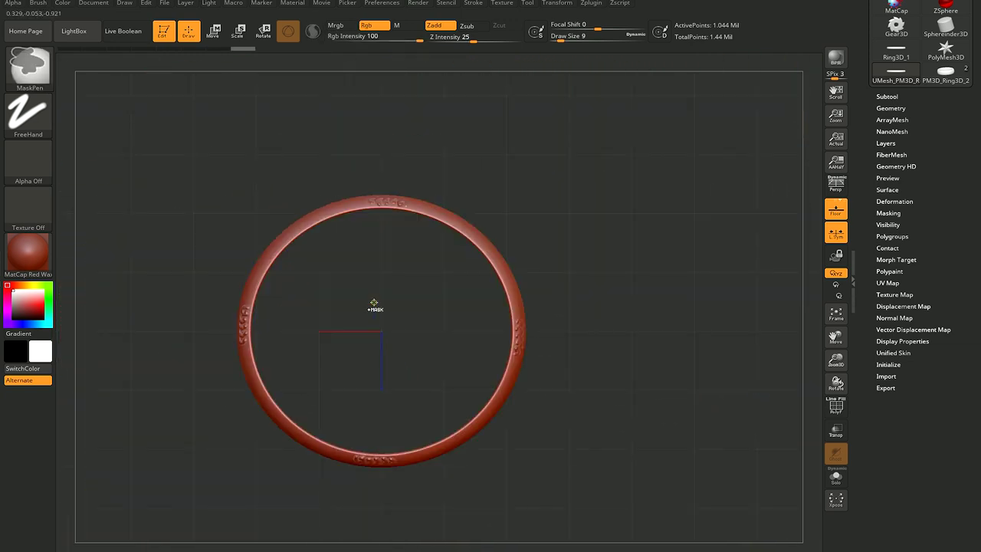
{"action": "mouse_move", "coordinate": [378, 286]}
{"action": "right_mouse_down"}
{"action": "mouse_move", "coordinate": [380, 322]}
{"action": "mouse_move", "coordinate": [398, 338]}
{"action": "mouse_move", "coordinate": [468, 247]}
{"action": "mouse_move", "coordinate": [459, 274]}
{"action": "mouse_move", "coordinate": [482, 344]}
{"action": "right_mouse_up"}
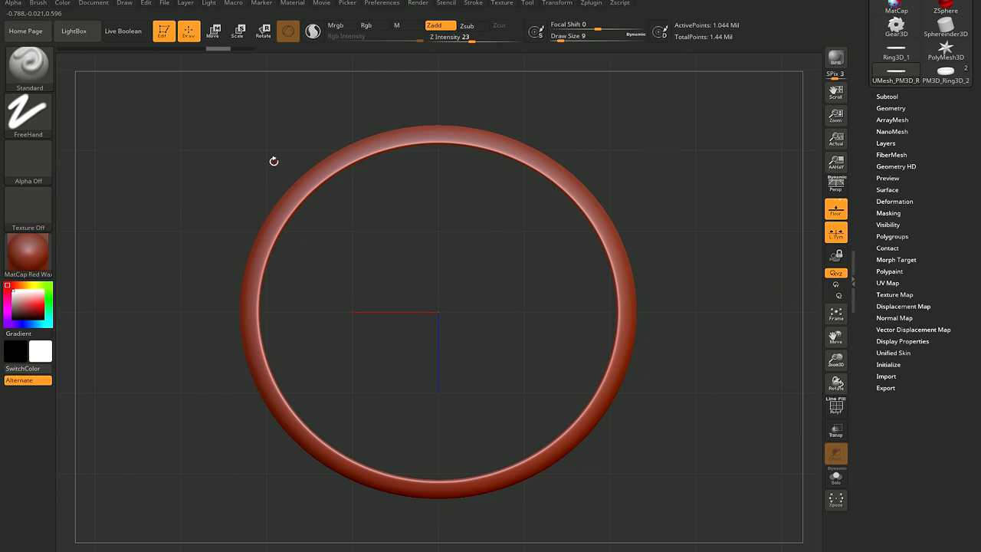
- Undo a stray C-shaped stroke and paint a thick spiral scroll mask with MaskPen
{"action": "mouse_move", "coordinate": [372, 210]}
{"action": "right_mouse_down"}
{"action": "mouse_move", "coordinate": [375, 311]}
{"action": "mouse_move", "coordinate": [423, 236]}
{"action": "mouse_move", "coordinate": [438, 145]}
{"action": "mouse_move", "coordinate": [429, 343]}
{"action": "right_mouse_up"}
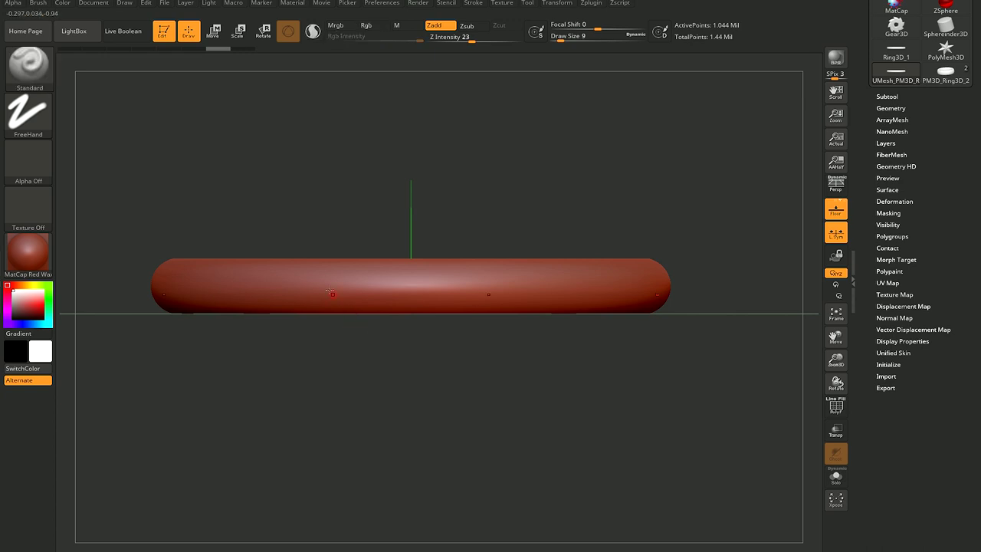
{"action": "mouse_move", "coordinate": [344, 275]}
{"action": "right_mouse_down", "text": "ctrl"}
{"action": "mouse_move", "coordinate": [332, 322]}
{"action": "mouse_move", "coordinate": [310, 329]}
{"action": "mouse_move", "coordinate": [372, 260]}
{"action": "right_mouse_up", "text": "ctrl"}
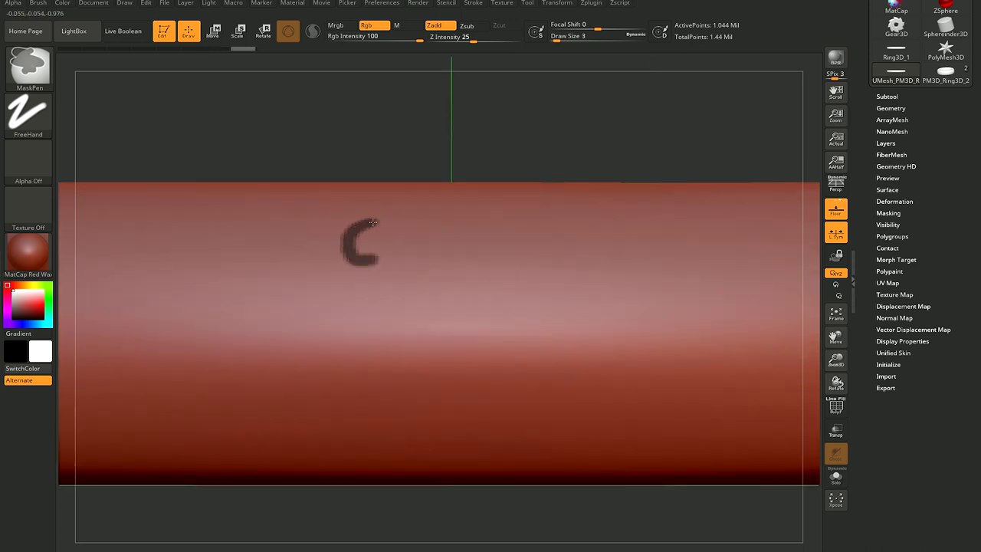
{"action": "key", "text": "ctrl+z"}
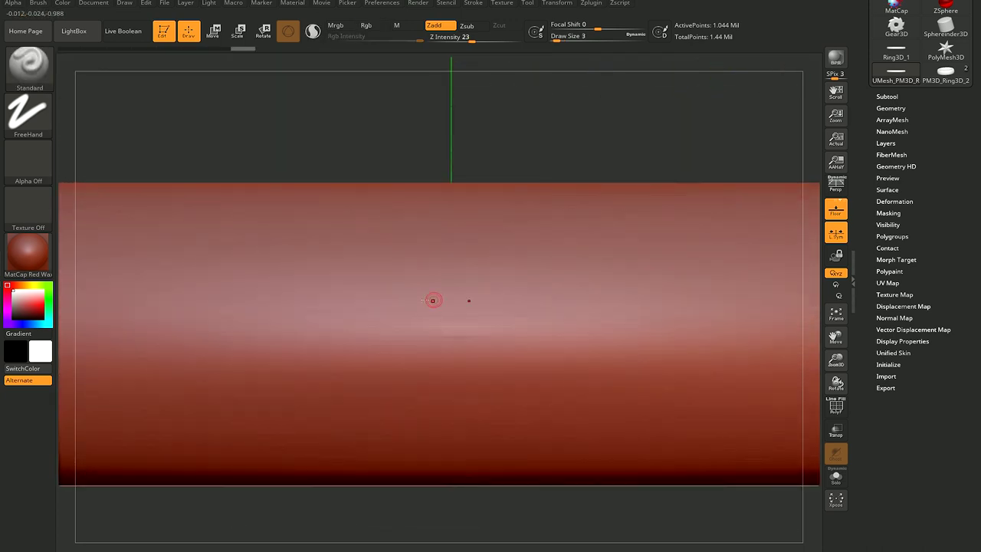
{"action": "key", "text": "ctrl"}
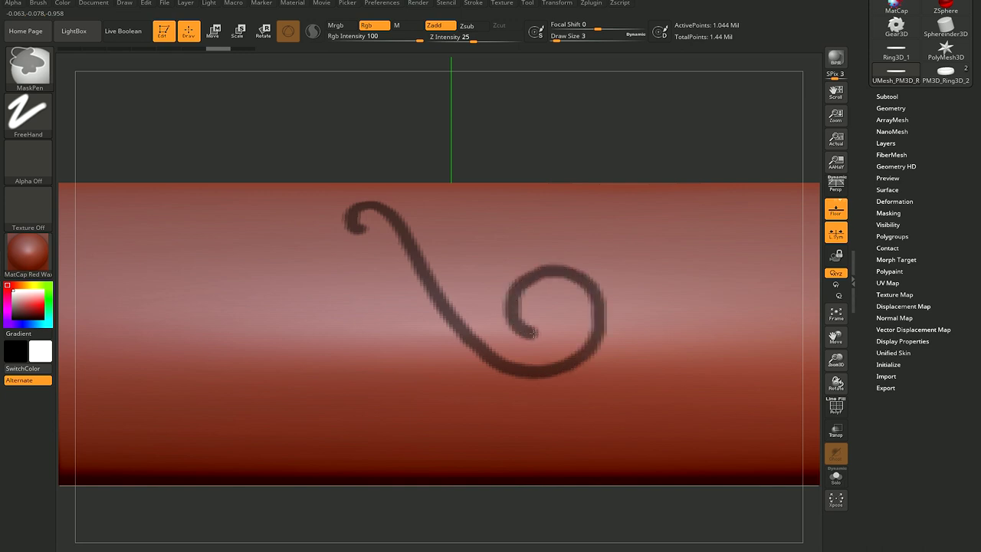
{"action": "right_click_drag", "start_coordinate": [546, 335], "coordinate": [229, 241], "text": "alt"}
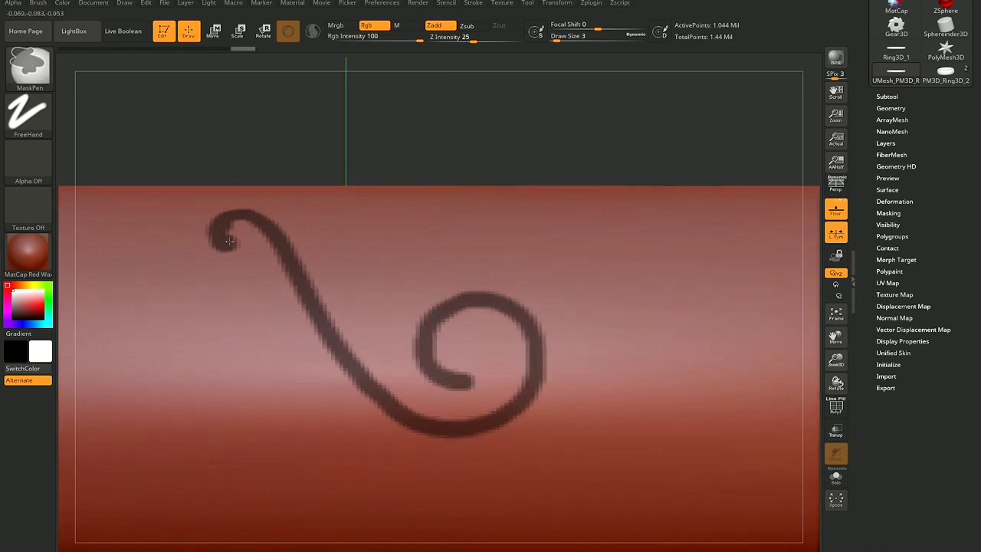
{"action": "left_click_drag", "start_coordinate": [241, 245], "coordinate": [460, 381]}
{"action": "right_click_drag", "start_coordinate": [459, 381], "coordinate": [364, 356], "text": "alt"}
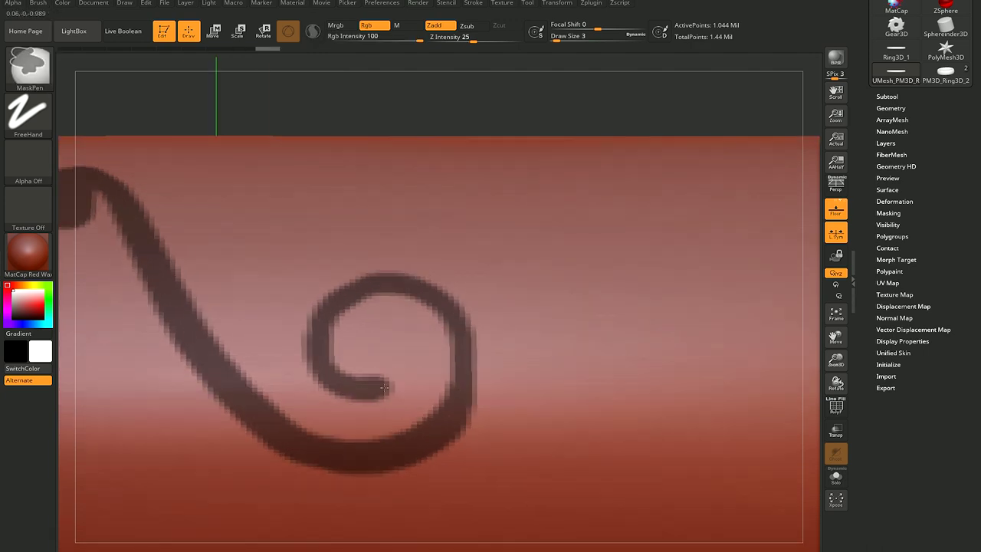
{"action": "left_click_drag", "start_coordinate": [364, 357], "coordinate": [475, 383]}
{"action": "right_click_drag", "start_coordinate": [475, 383], "coordinate": [237, 344], "text": "alt"}
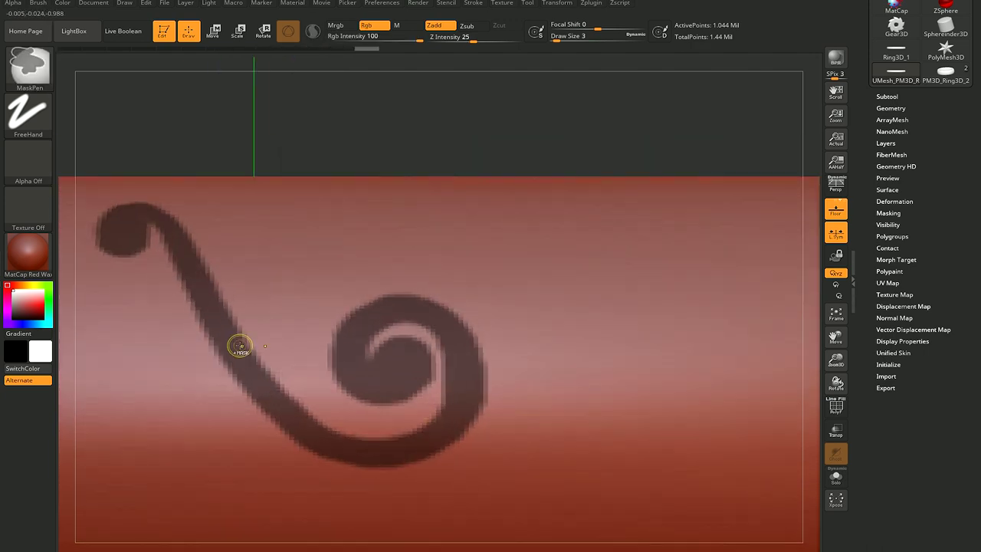
{"action": "left_click_drag", "start_coordinate": [237, 344], "coordinate": [464, 360]}
- Fill out the spiral mask's lower edge, inner curl and right side
{"action": "right_click_drag", "start_coordinate": [388, 312], "coordinate": [325, 392], "text": "alt"}
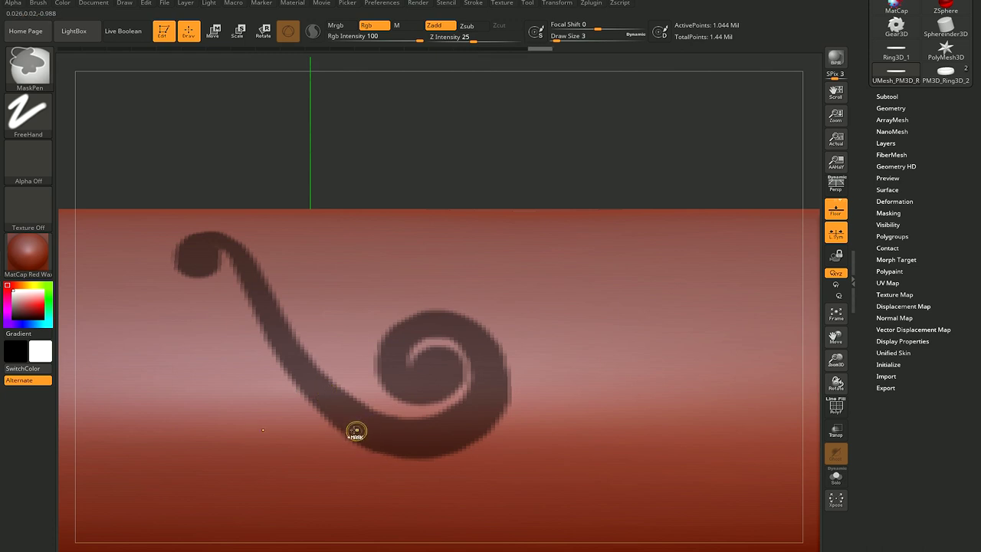
{"action": "mouse_move", "coordinate": [356, 431]}
{"action": "left_mouse_down"}
{"action": "mouse_move", "coordinate": [478, 340]}
{"action": "mouse_move", "coordinate": [423, 364]}
{"action": "left_mouse_up"}
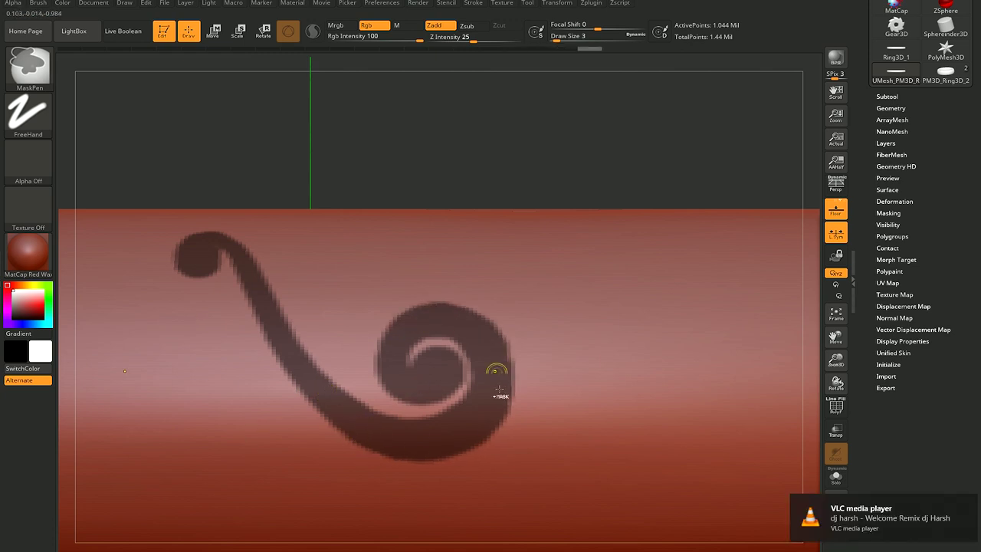
{"action": "right_click_drag", "start_coordinate": [498, 390], "coordinate": [460, 345], "text": "alt"}
{"action": "left_click_drag", "start_coordinate": [467, 387], "coordinate": [471, 295]}
{"action": "mouse_move", "coordinate": [471, 295]}
{"action": "right_mouse_down", "text": "alt"}
{"action": "mouse_move", "coordinate": [357, 253]}
{"action": "mouse_move", "coordinate": [459, 230]}
{"action": "right_mouse_up", "text": "alt"}
{"action": "mouse_move", "coordinate": [472, 230]}
{"action": "left_mouse_down"}
{"action": "mouse_move", "coordinate": [407, 231]}
{"action": "mouse_move", "coordinate": [455, 295]}
{"action": "left_mouse_up"}
{"action": "left_click_drag", "start_coordinate": [536, 177], "coordinate": [598, 360]}
{"action": "right_click_drag", "start_coordinate": [537, 307], "coordinate": [594, 329], "text": "alt"}
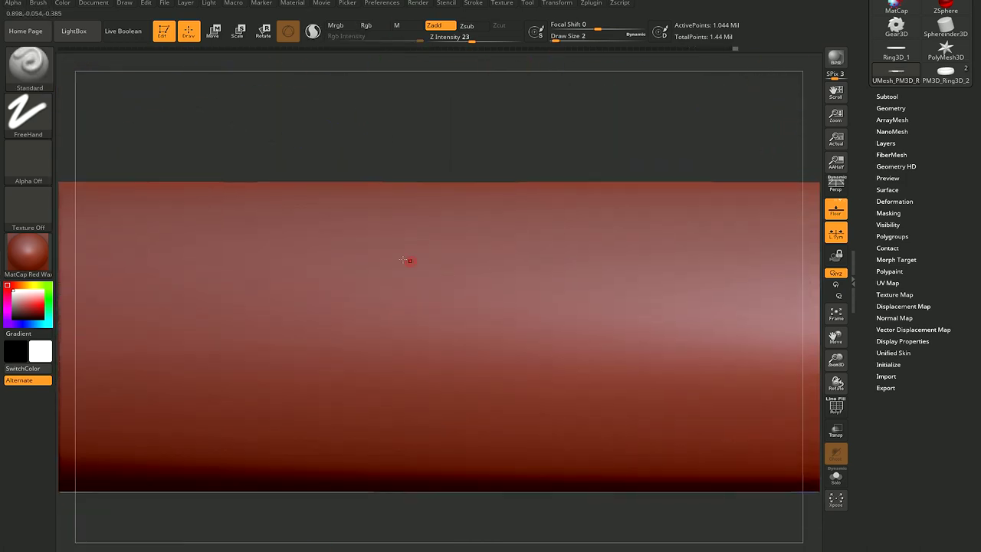
- Mask the peacock's head, its curled crest and two strokes running down from the head
{"action": "left_click_drag", "start_coordinate": [297, 224], "coordinate": [296, 268]}
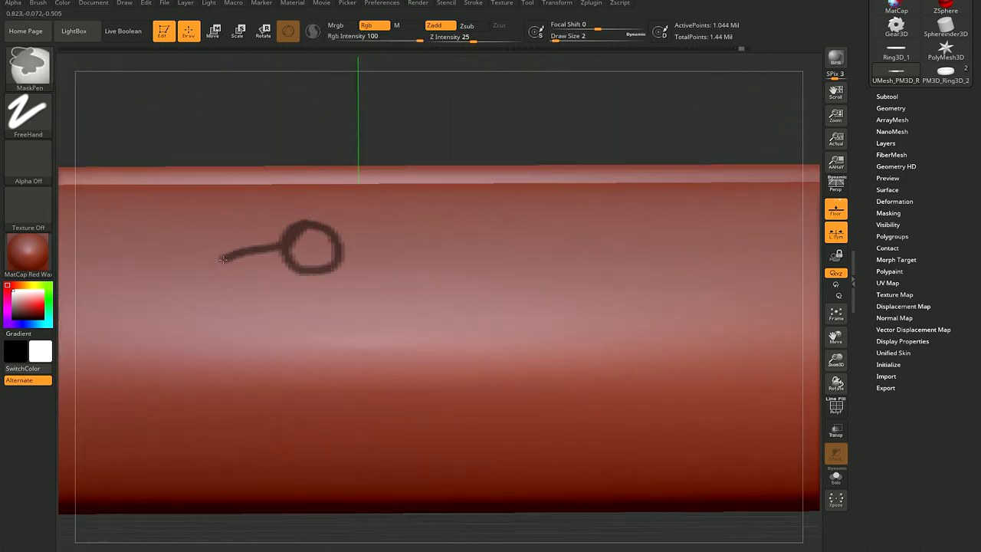
{"action": "mouse_move", "coordinate": [310, 221]}
{"action": "left_mouse_down"}
{"action": "mouse_move", "coordinate": [295, 200]}
{"action": "mouse_move", "coordinate": [339, 192]}
{"action": "mouse_move", "coordinate": [337, 257]}
{"action": "left_mouse_up"}
{"action": "left_click_drag", "start_coordinate": [293, 196], "coordinate": [282, 257]}
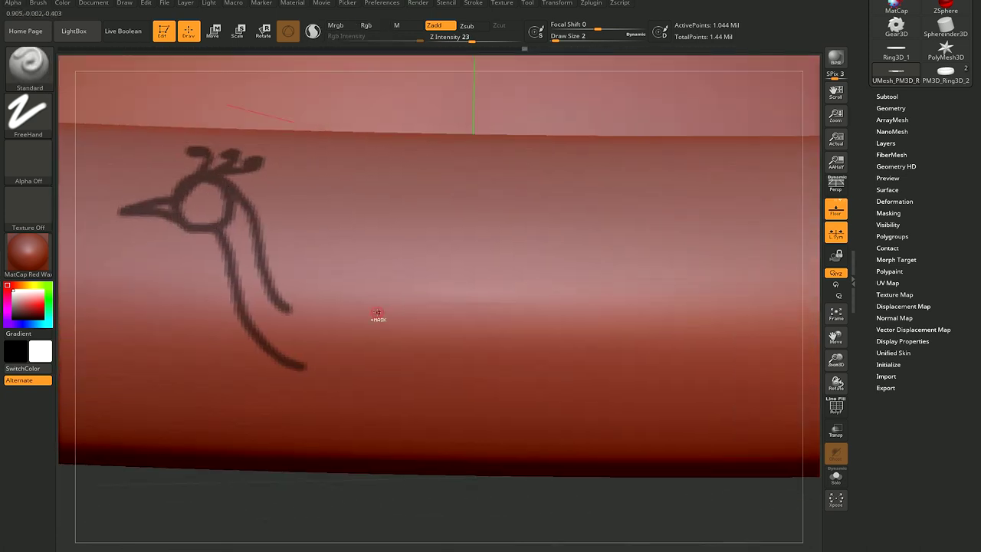
- Mask the peacock's body and neck plus the floral ornament and petal outlines around the band
{"action": "right_click_drag", "start_coordinate": [315, 308], "coordinate": [293, 277]}
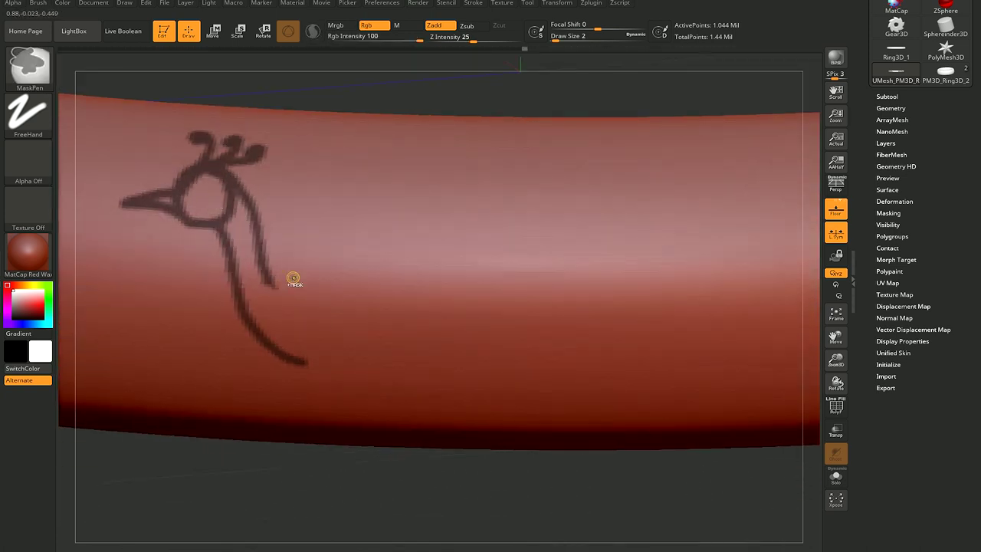
{"action": "mouse_move", "coordinate": [298, 257]}
{"action": "left_mouse_down"}
{"action": "mouse_move", "coordinate": [303, 347]}
{"action": "mouse_move", "coordinate": [425, 324]}
{"action": "left_mouse_up"}
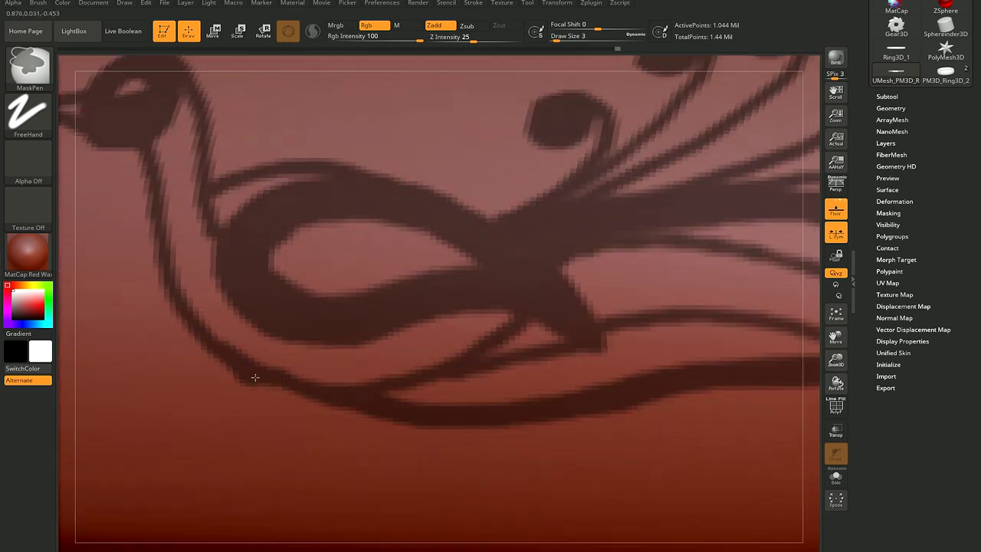
{"action": "mouse_move", "coordinate": [252, 376]}
{"action": "left_mouse_down"}
{"action": "mouse_move", "coordinate": [471, 427]}
{"action": "mouse_move", "coordinate": [178, 255]}
{"action": "mouse_move", "coordinate": [399, 427]}
{"action": "mouse_move", "coordinate": [510, 446]}
{"action": "left_mouse_up"}
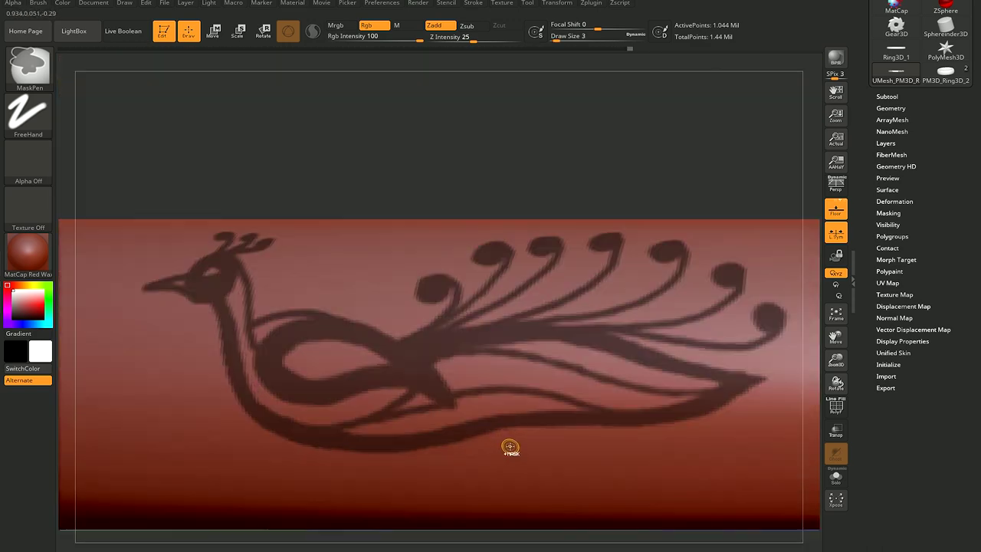
{"action": "mouse_move", "coordinate": [295, 284]}
{"action": "left_mouse_down"}
{"action": "mouse_move", "coordinate": [334, 312]}
{"action": "mouse_move", "coordinate": [434, 322]}
{"action": "left_mouse_up"}
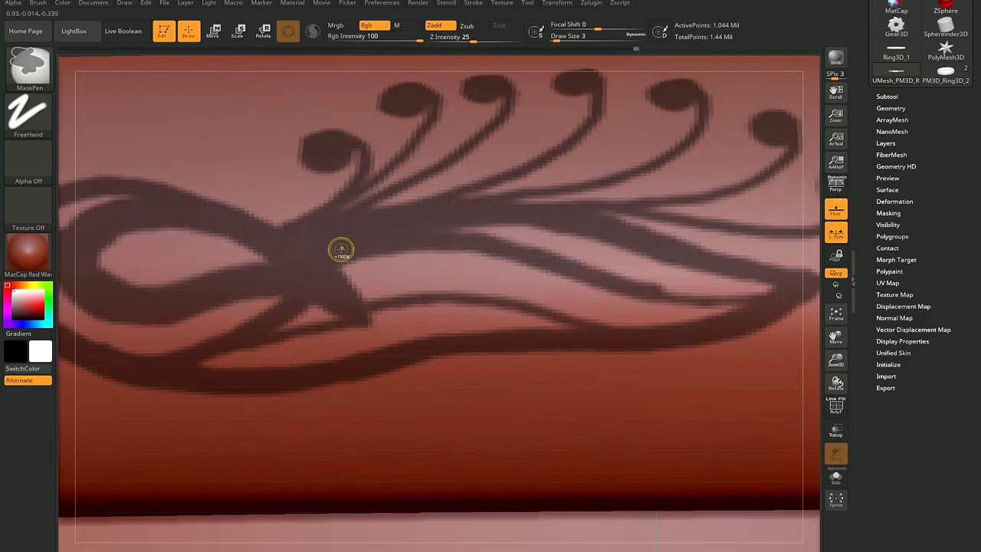
{"action": "left_click_drag", "start_coordinate": [342, 248], "coordinate": [682, 307]}
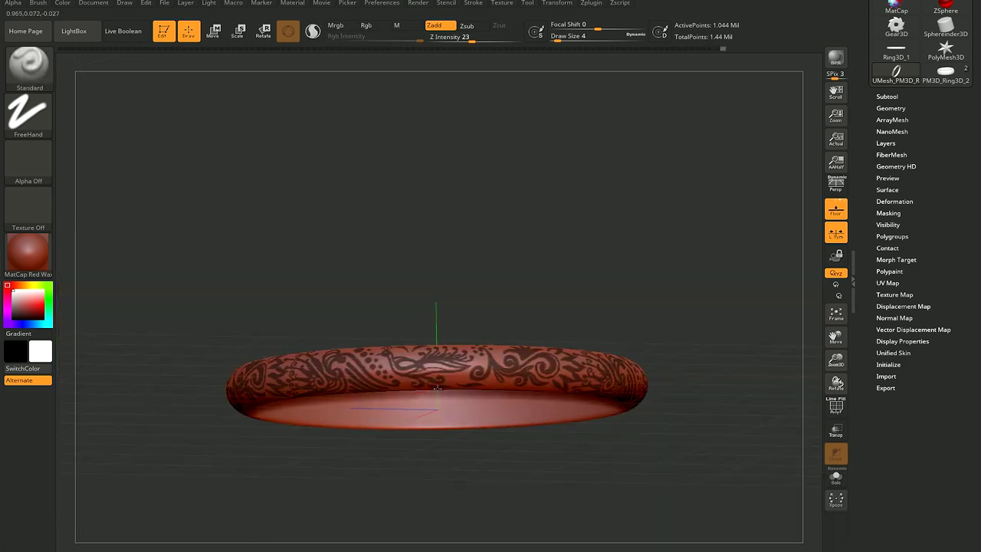
- Check the mask pattern from edge-on, top-rim and straight front views, then show the Layers controls
{"action": "left_click_drag", "start_coordinate": [431, 362], "coordinate": [436, 380], "text": "shift"}
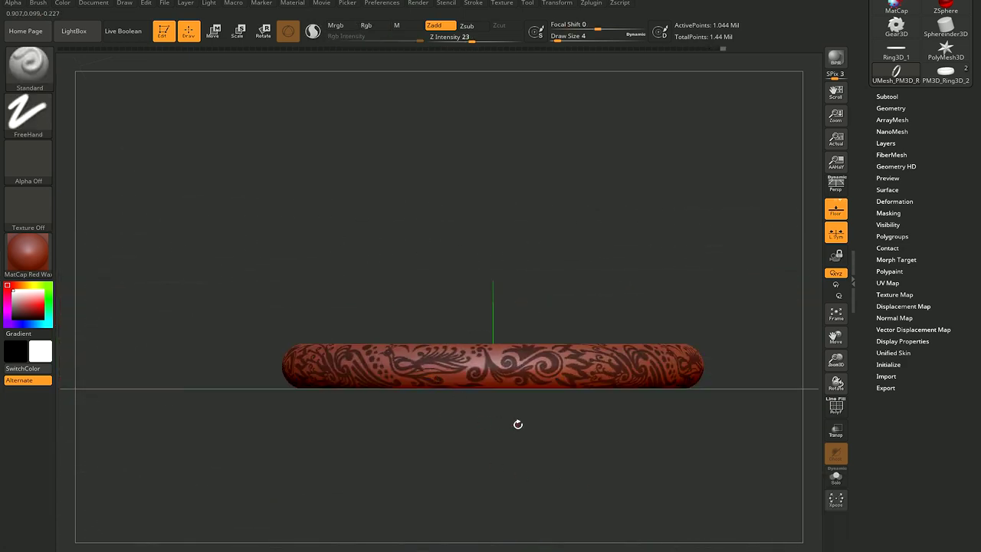
{"action": "mouse_move", "coordinate": [447, 415]}
{"action": "left_mouse_down"}
{"action": "mouse_move", "coordinate": [431, 404]}
{"action": "mouse_move", "coordinate": [460, 401]}
{"action": "mouse_move", "coordinate": [416, 393]}
{"action": "left_mouse_up"}
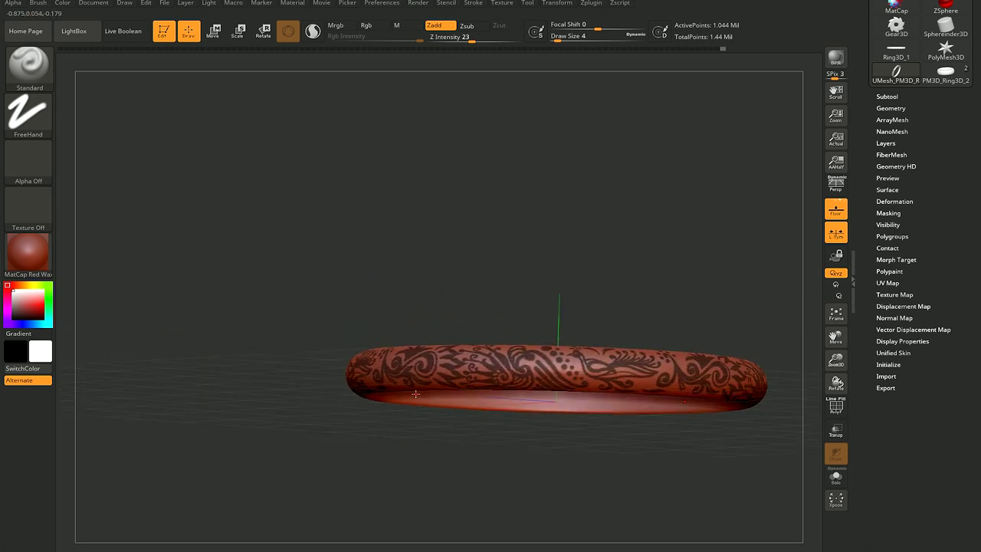
{"action": "left_click_drag", "start_coordinate": [495, 408], "coordinate": [517, 404], "text": "shift"}
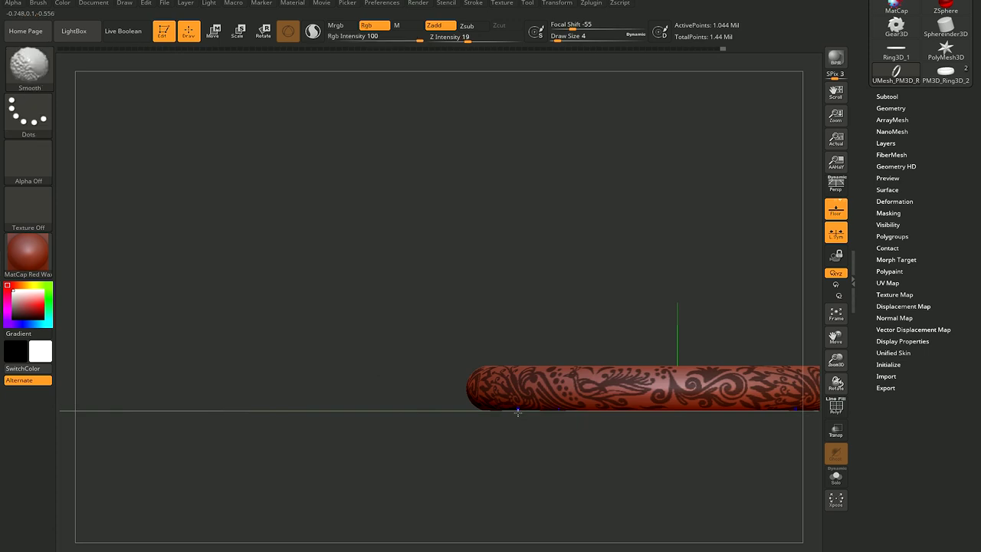
{"action": "mouse_move", "coordinate": [626, 427]}
{"action": "left_mouse_down", "text": "alt"}
{"action": "mouse_move", "coordinate": [324, 412]}
{"action": "mouse_move", "coordinate": [385, 416]}
{"action": "mouse_move", "coordinate": [357, 409]}
{"action": "left_mouse_up", "text": "alt"}
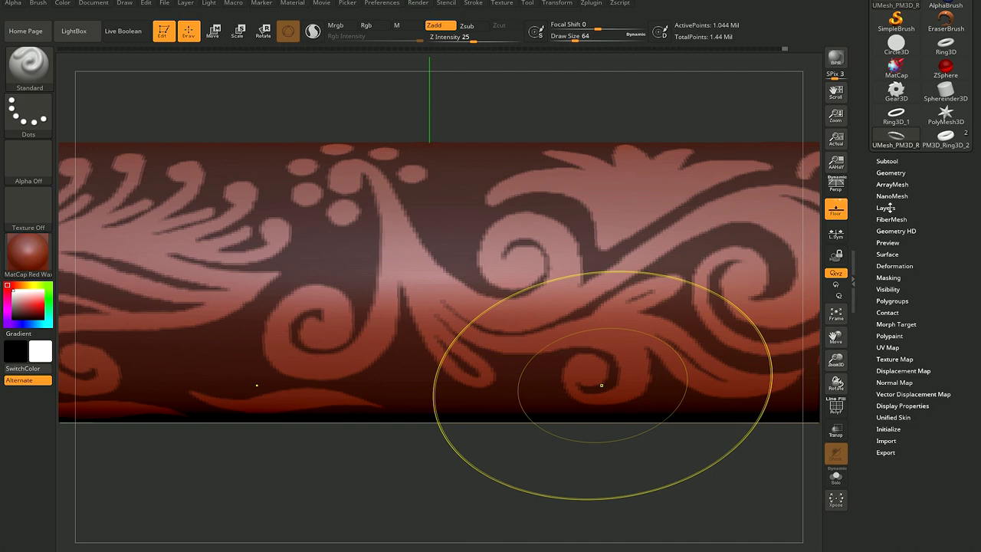
{"action": "left_click", "coordinate": [885, 208]}
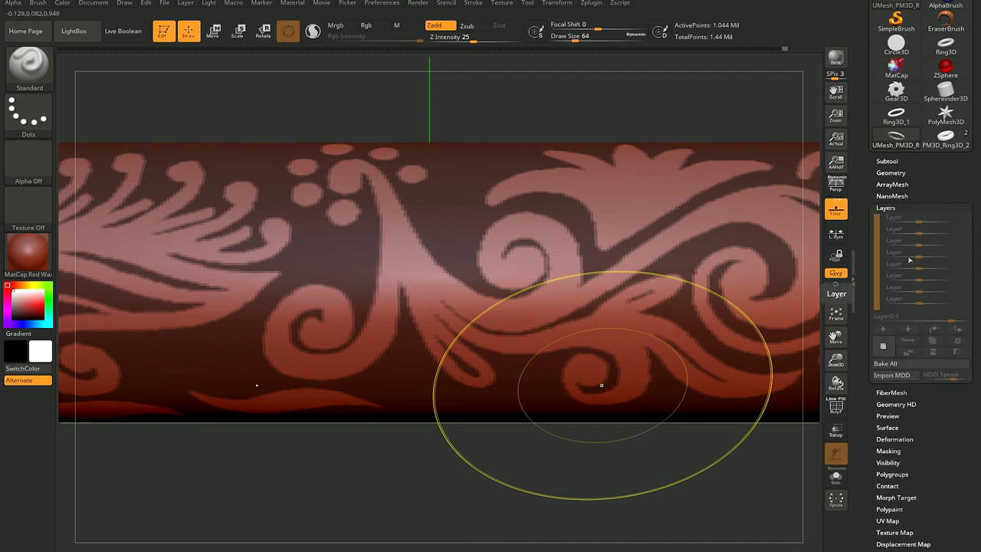
- Create a new relief layer renamed Extrude (Extrude 1) and show the Tool > Deformation settings
{"action": "left_click", "coordinate": [883, 346]}
{"action": "left_click", "coordinate": [907, 339]}
{"action": "type", "text": "Extrude"}
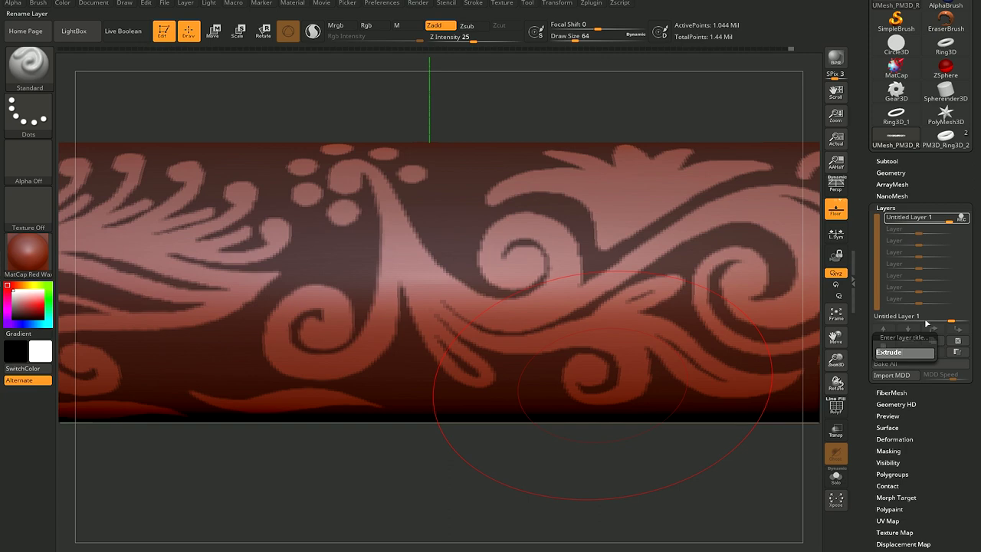
{"action": "key", "text": "Return"}
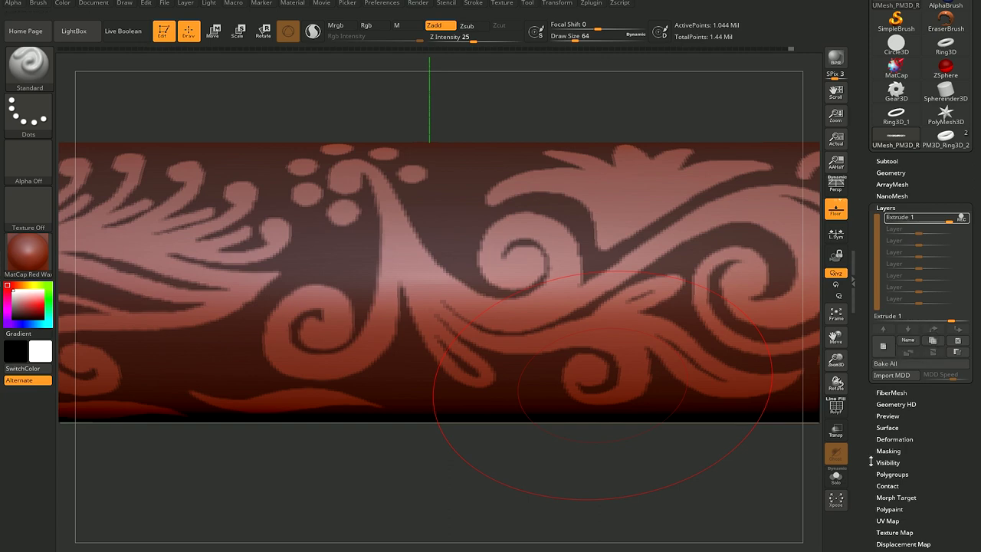
{"action": "key", "text": "ctrl"}
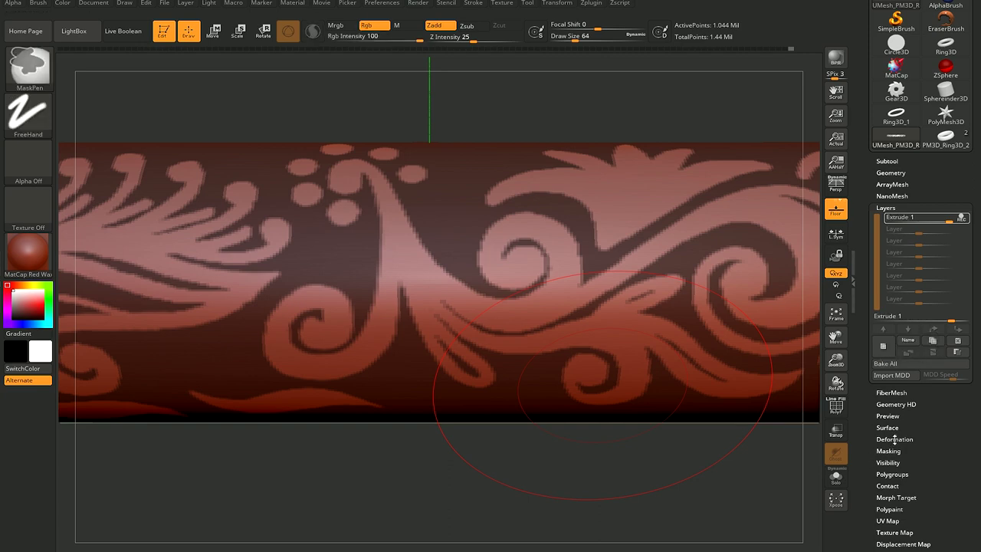
{"action": "left_click", "coordinate": [894, 439]}
{"action": "key", "text": "ctrl"}
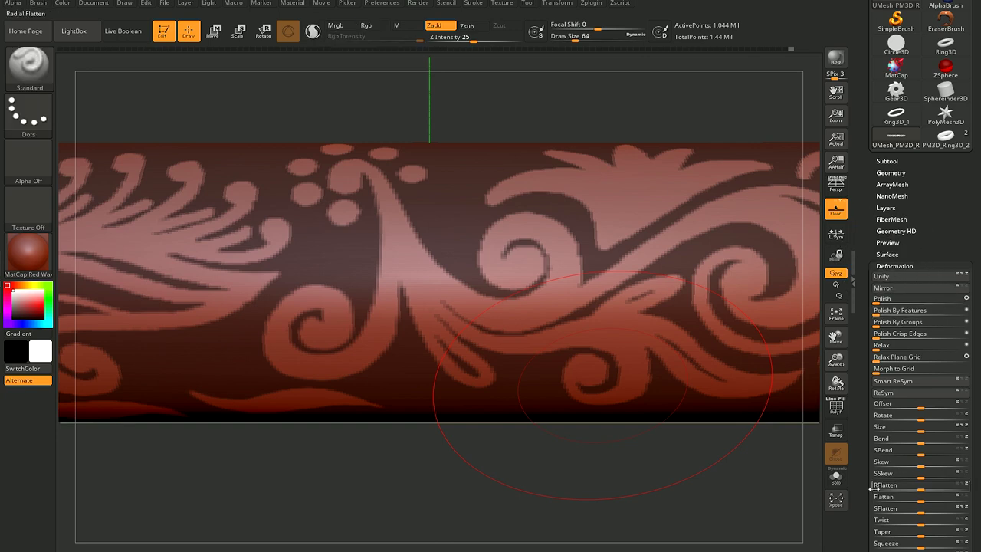
- Frame the band in a straight front view and apply two light Smooth passes to the relief
{"action": "scroll", "coordinate": [877, 475], "scroll_direction": "down", "scroll_amount": 5}
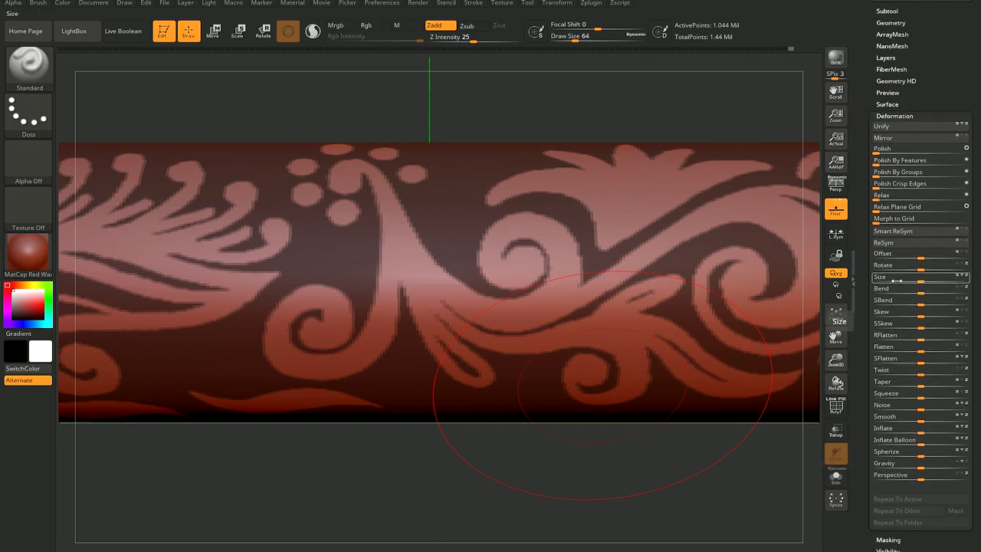
{"action": "left_click", "coordinate": [896, 280]}
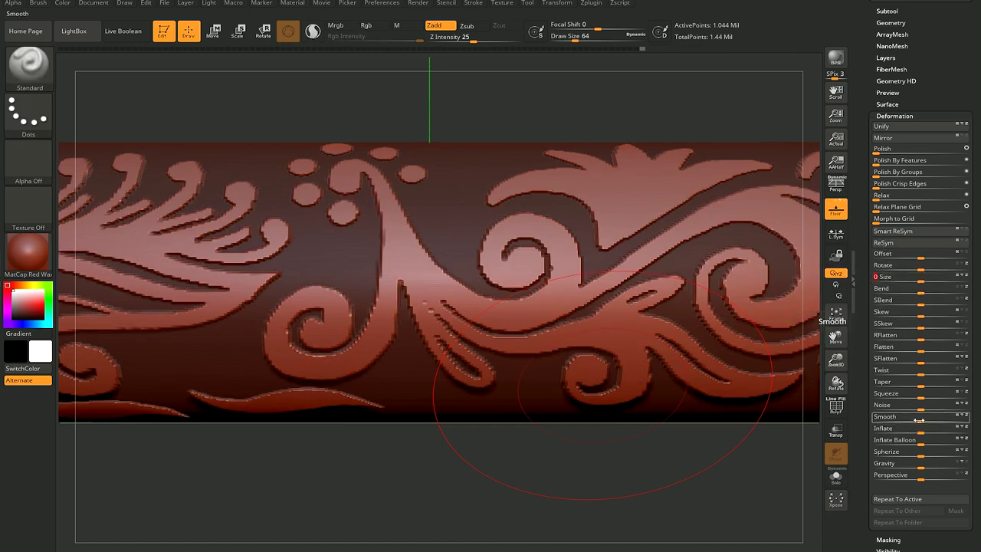
{"action": "right_click_drag", "start_coordinate": [554, 462], "coordinate": [544, 347], "text": "ctrl"}
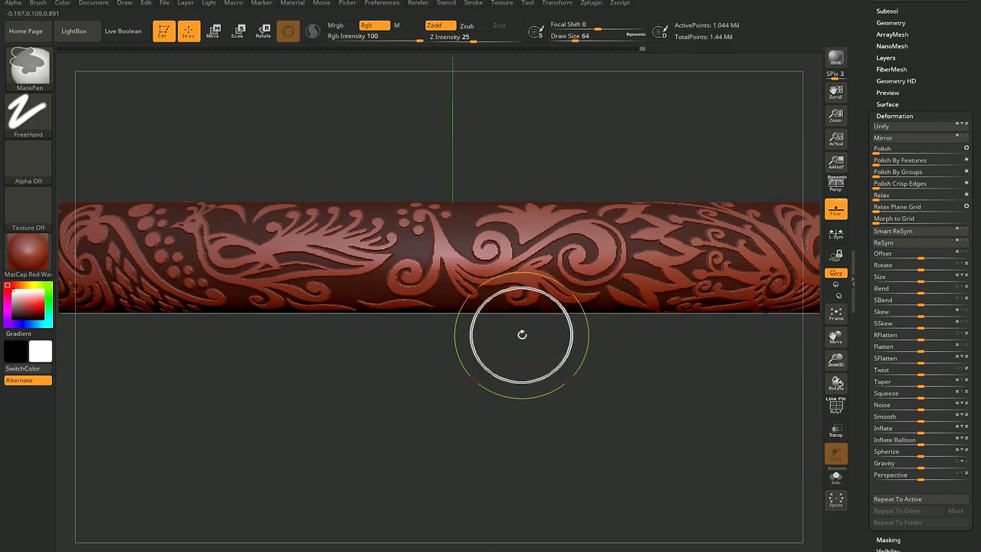
{"action": "mouse_move", "coordinate": [521, 335]}
{"action": "left_mouse_down"}
{"action": "mouse_move", "coordinate": [522, 391]}
{"action": "mouse_move", "coordinate": [470, 291]}
{"action": "left_mouse_up"}
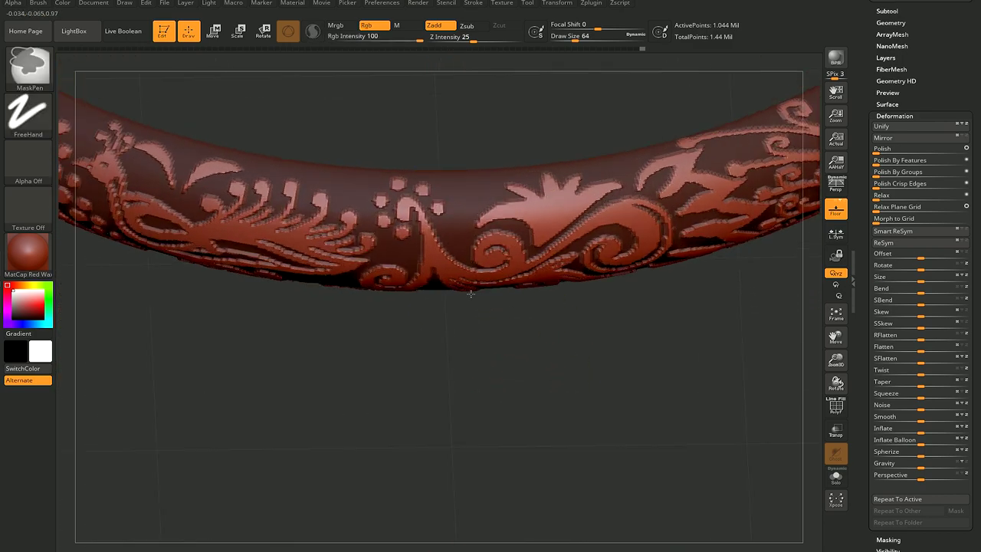
{"action": "right_click_drag", "start_coordinate": [471, 291], "coordinate": [471, 396], "text": "ctrl"}
{"action": "mouse_move", "coordinate": [470, 396]}
{"action": "left_mouse_down", "text": "shift"}
{"action": "mouse_move", "coordinate": [469, 366]}
{"action": "mouse_move", "coordinate": [484, 379]}
{"action": "left_mouse_up", "text": "shift"}
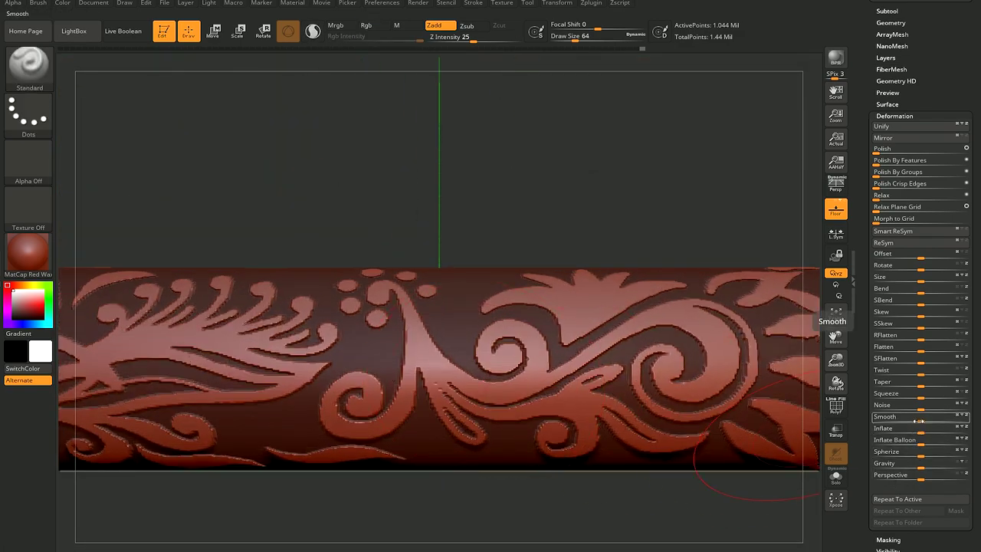
{"action": "left_click_drag", "start_coordinate": [918, 421], "coordinate": [973, 421]}
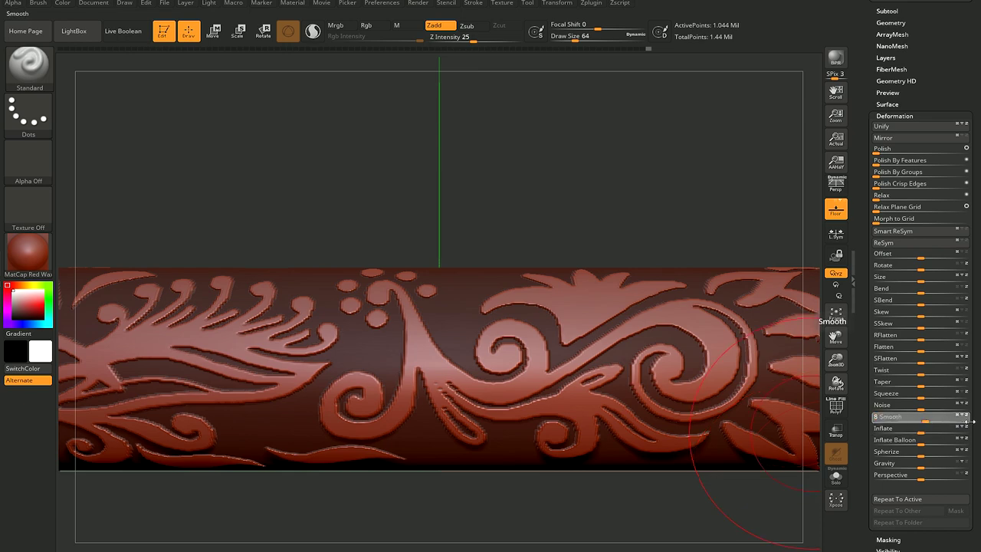
{"action": "left_click_drag", "start_coordinate": [911, 421], "coordinate": [970, 421]}
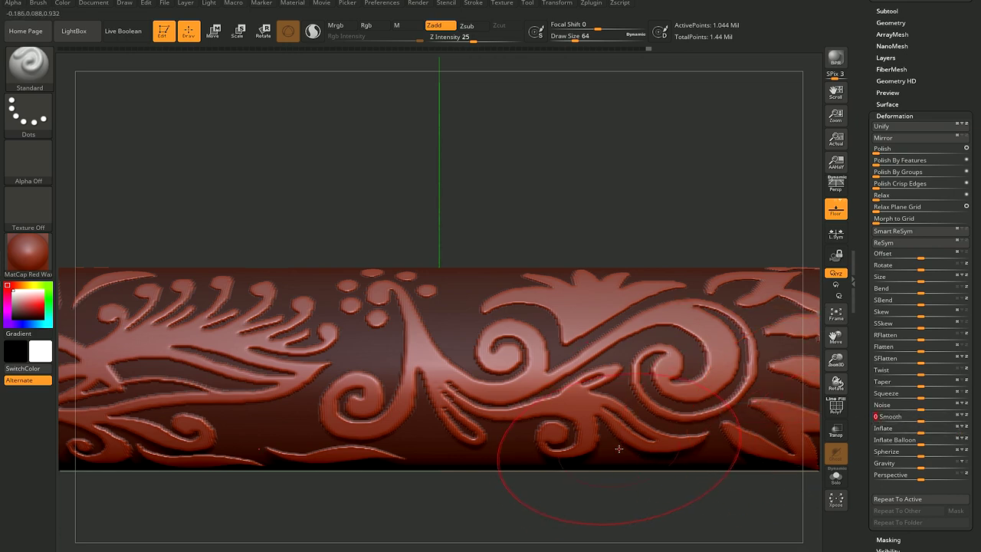
- Invert the mask onto the floral relief and smooth the unmasked band at strength 100
{"action": "key", "text": "ctrl"}
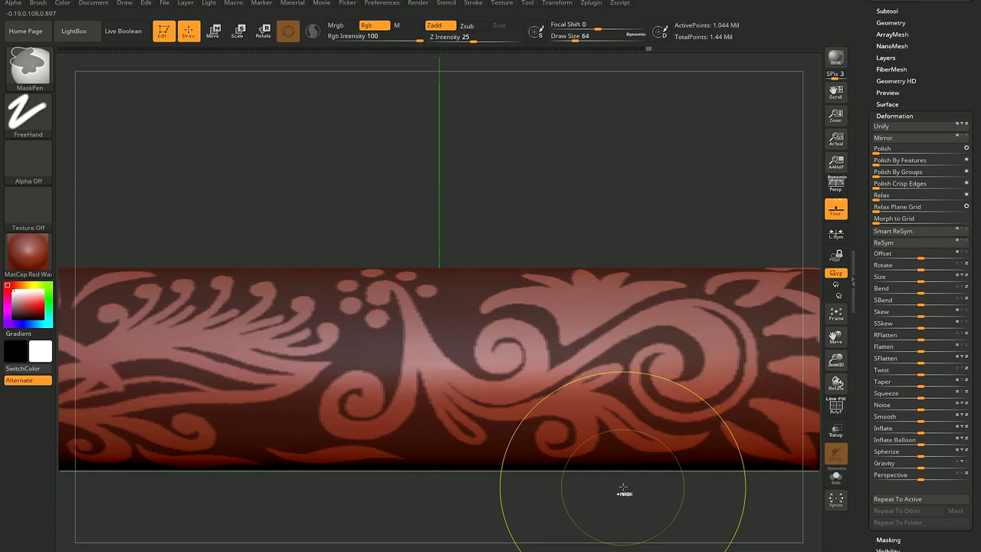
{"action": "key", "text": "shift"}
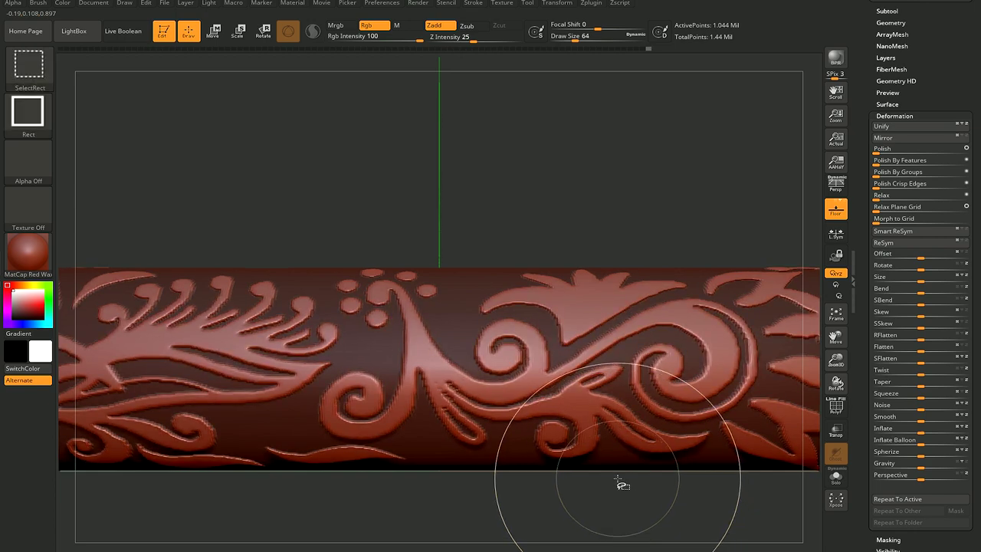
{"action": "left_click", "coordinate": [606, 216], "text": "ctrl"}
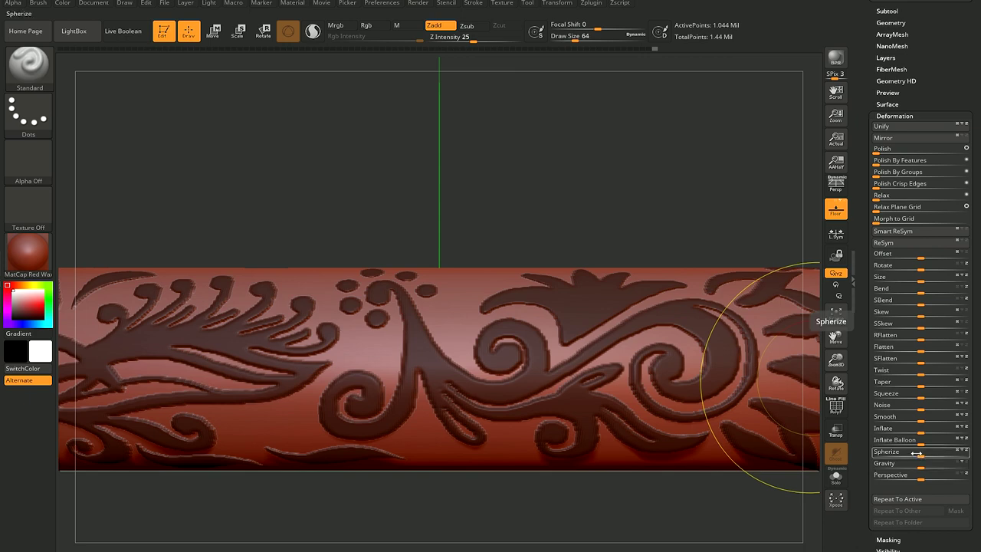
{"action": "mouse_move", "coordinate": [919, 416]}
{"action": "left_mouse_down"}
{"action": "mouse_move", "coordinate": [967, 418]}
{"action": "mouse_move", "coordinate": [927, 429]}
{"action": "left_mouse_up"}
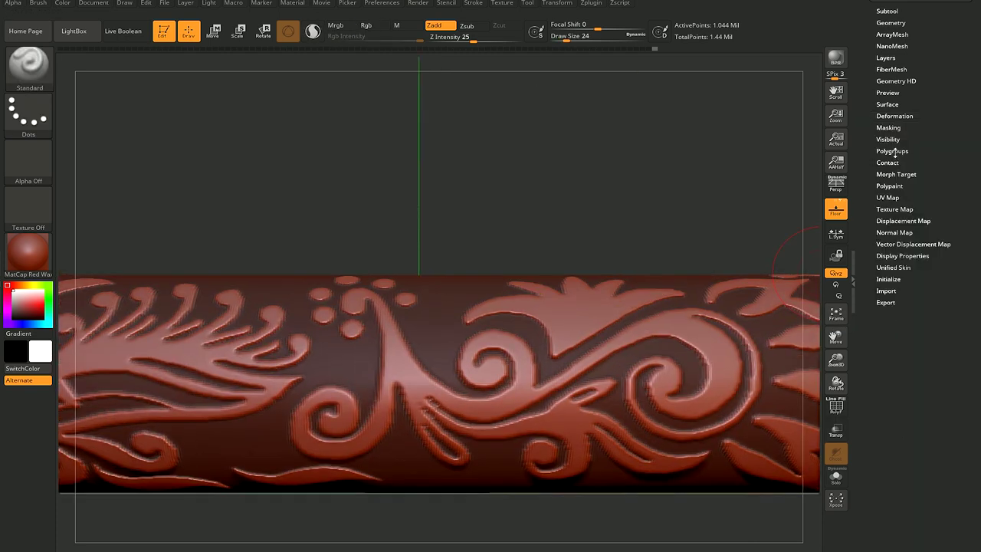
- Group the masked ornament polygons into their own polygroup with Group Masked, clearing the mask
{"action": "left_click", "coordinate": [893, 151]}
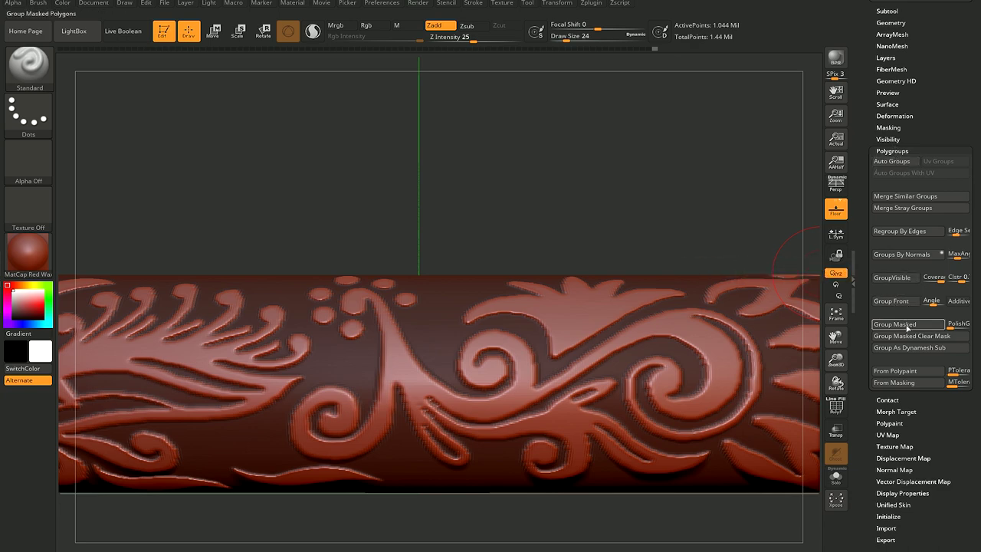
{"action": "left_click", "coordinate": [906, 325]}
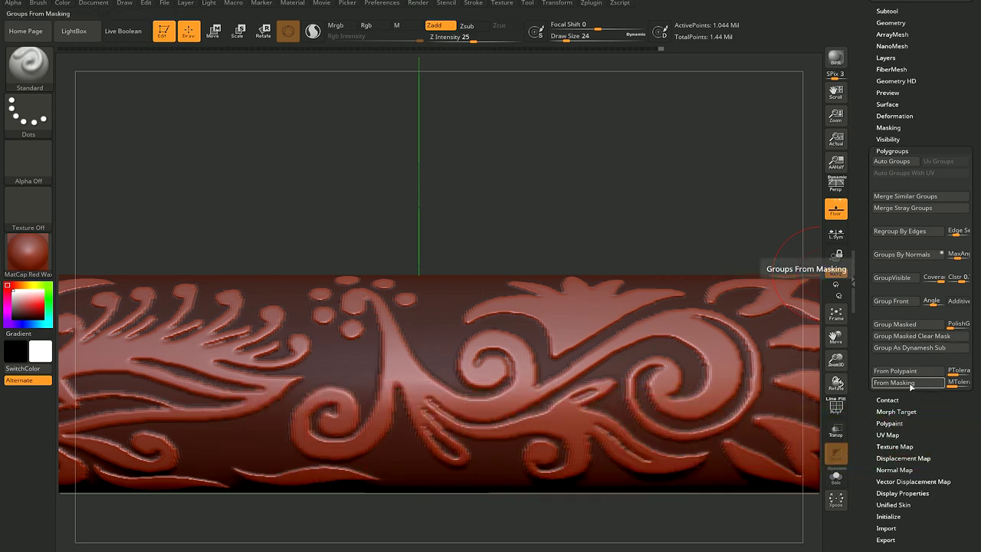
{"action": "left_click", "coordinate": [565, 164], "text": "ctrl"}
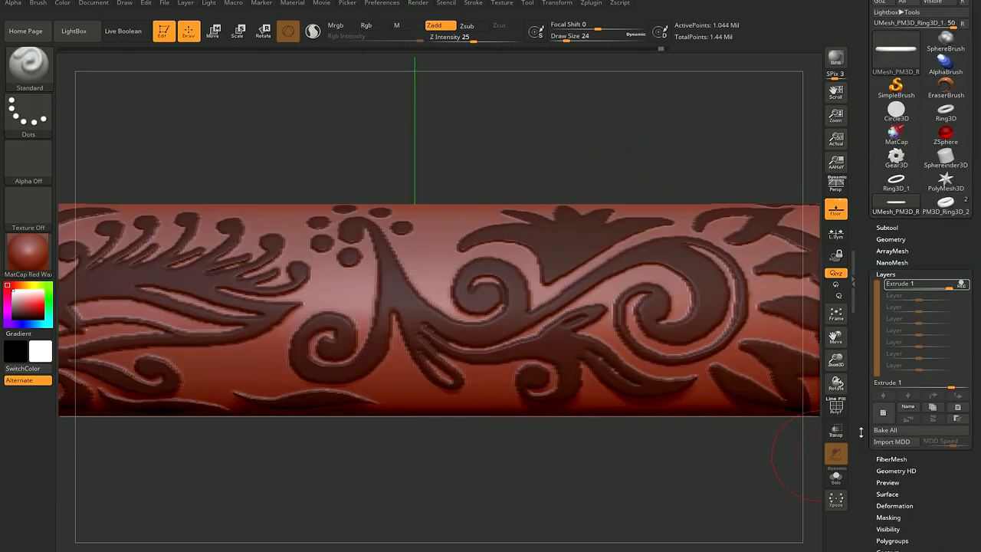
- Add another sculpt layer and give it a new name
{"action": "left_click", "coordinate": [882, 412]}
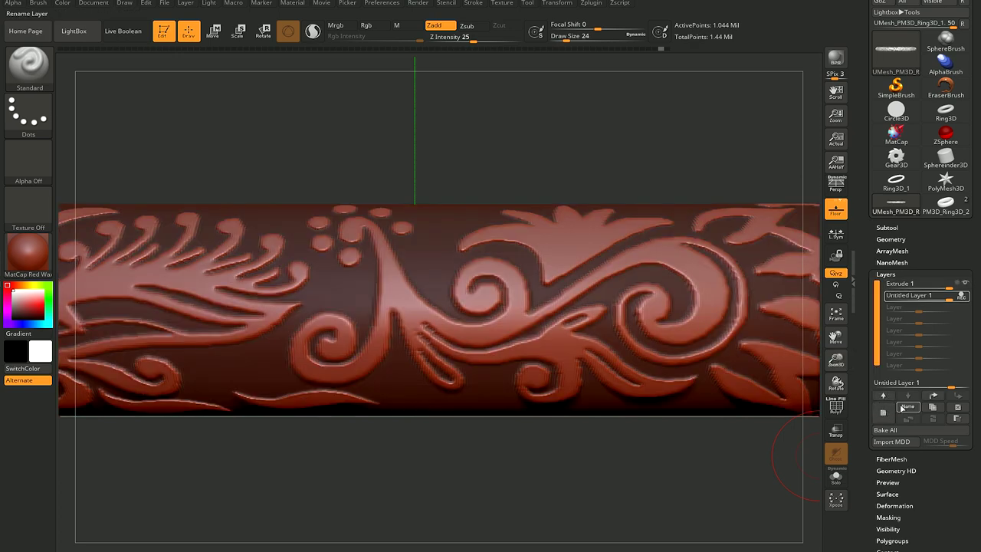
{"action": "left_click", "coordinate": [904, 409]}
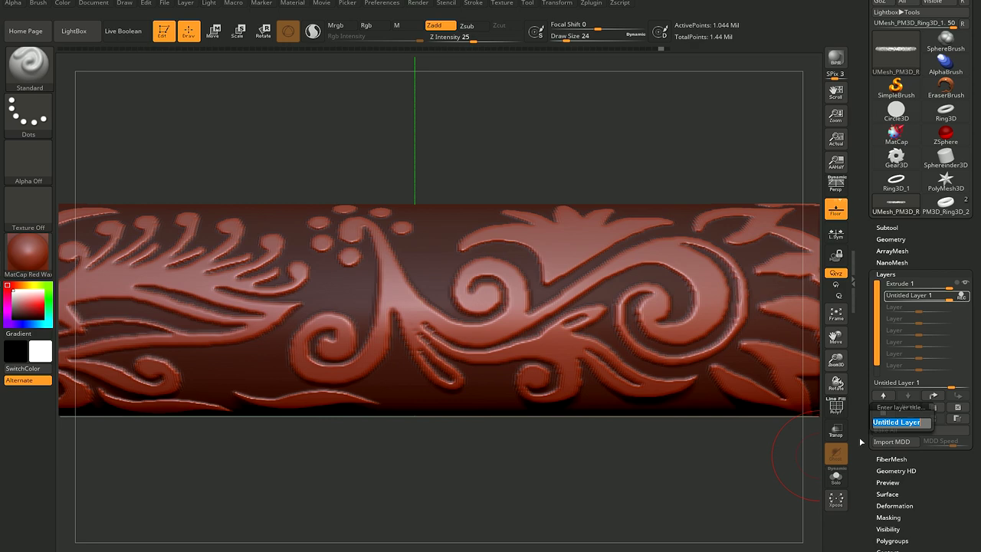
{"action": "type", "text": "Noise"}
{"action": "key", "text": "Return"}
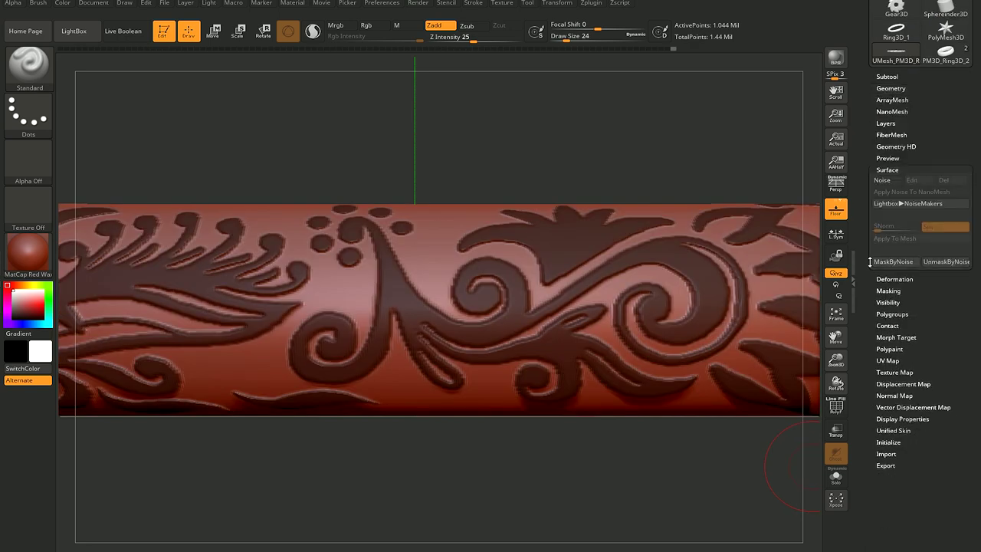
- Apply a fine-grained NoiseMaker surface noise with reduced Noise Scale and bake it into the mesh
{"action": "left_click", "coordinate": [883, 181]}
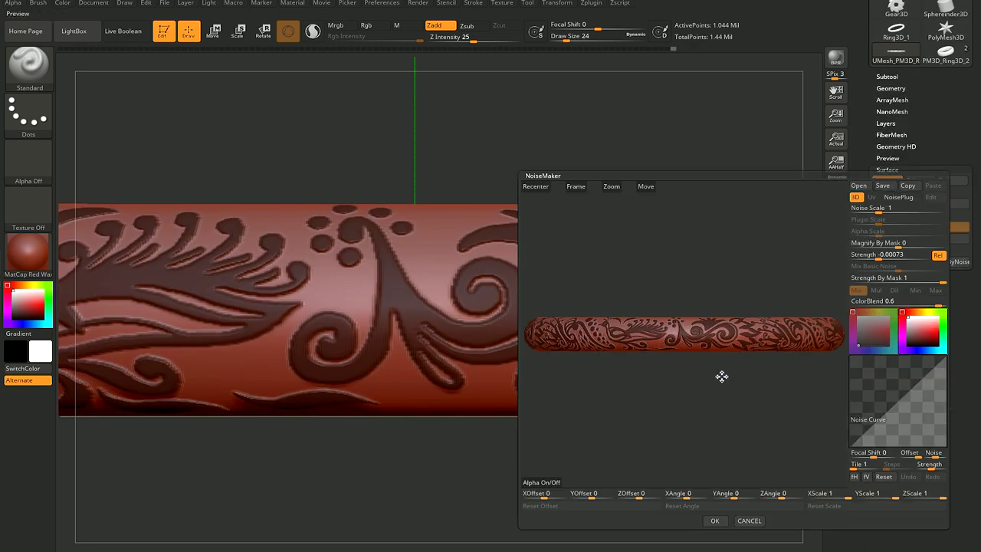
{"action": "mouse_move", "coordinate": [712, 391]}
{"action": "right_mouse_down", "text": "ctrl"}
{"action": "mouse_move", "coordinate": [713, 409]}
{"action": "mouse_move", "coordinate": [695, 394]}
{"action": "mouse_move", "coordinate": [703, 416]}
{"action": "mouse_move", "coordinate": [698, 363]}
{"action": "mouse_move", "coordinate": [666, 375]}
{"action": "mouse_move", "coordinate": [744, 411]}
{"action": "mouse_move", "coordinate": [723, 418]}
{"action": "mouse_move", "coordinate": [733, 387]}
{"action": "mouse_move", "coordinate": [709, 319]}
{"action": "mouse_move", "coordinate": [692, 322]}
{"action": "mouse_move", "coordinate": [677, 289]}
{"action": "mouse_move", "coordinate": [688, 380]}
{"action": "mouse_move", "coordinate": [690, 345]}
{"action": "right_mouse_up", "text": "ctrl"}
{"action": "mouse_move", "coordinate": [879, 212]}
{"action": "left_mouse_down"}
{"action": "mouse_move", "coordinate": [895, 212]}
{"action": "mouse_move", "coordinate": [885, 212]}
{"action": "left_mouse_up"}
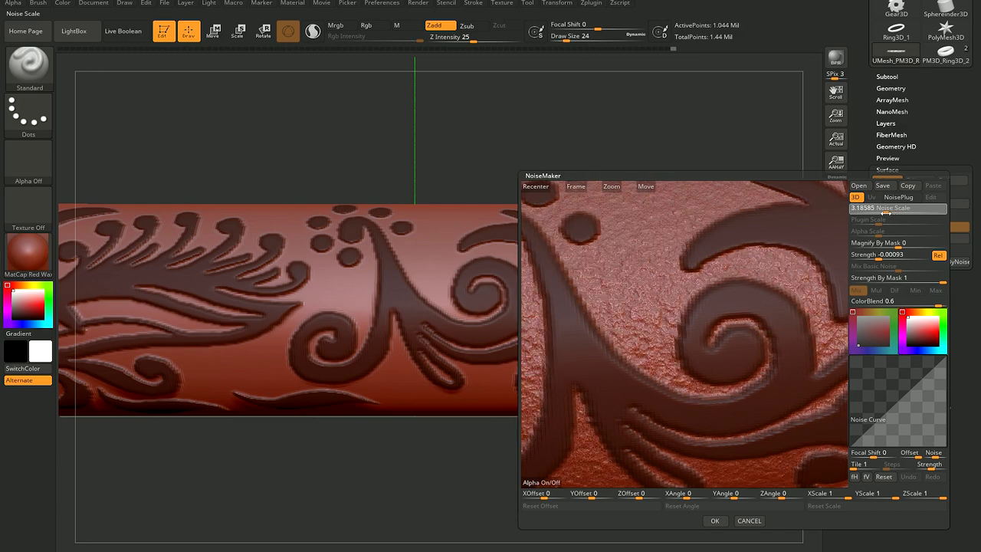
{"action": "left_click_drag", "start_coordinate": [885, 212], "coordinate": [882, 212]}
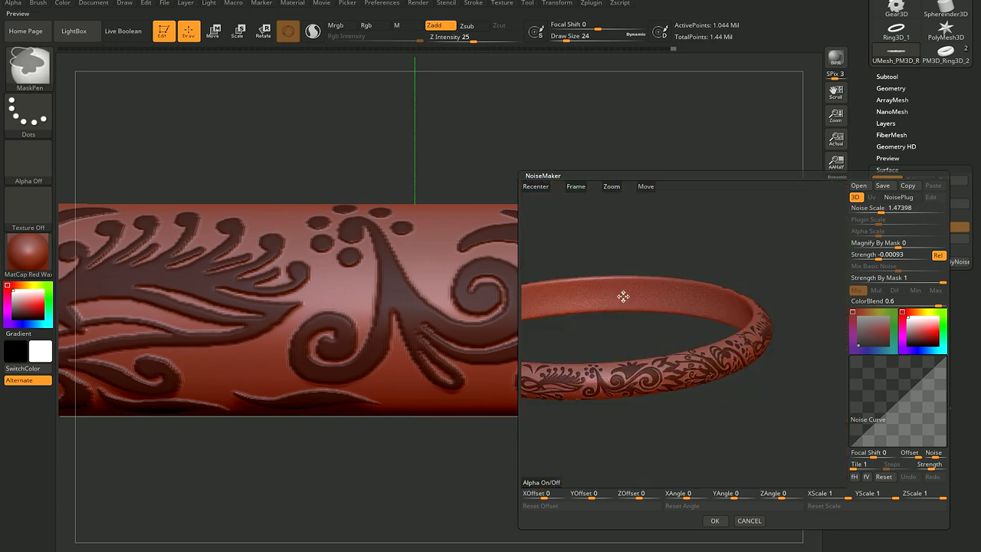
{"action": "mouse_move", "coordinate": [651, 386]}
{"action": "left_mouse_down"}
{"action": "mouse_move", "coordinate": [787, 279]}
{"action": "mouse_move", "coordinate": [751, 312]}
{"action": "mouse_move", "coordinate": [716, 301]}
{"action": "mouse_move", "coordinate": [718, 292]}
{"action": "mouse_move", "coordinate": [718, 346]}
{"action": "mouse_move", "coordinate": [744, 417]}
{"action": "left_mouse_up"}
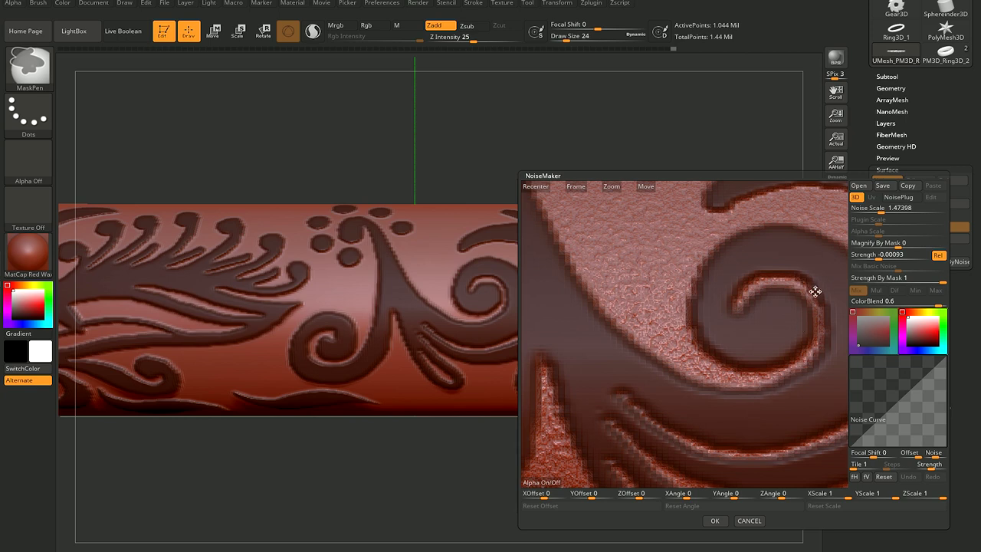
{"action": "left_click", "coordinate": [713, 521]}
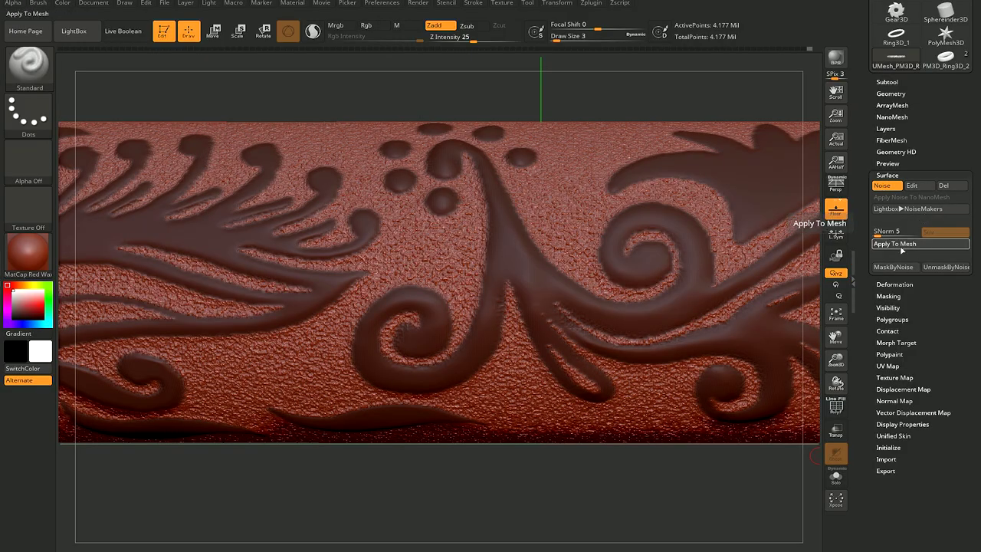
{"action": "left_click", "coordinate": [901, 245]}
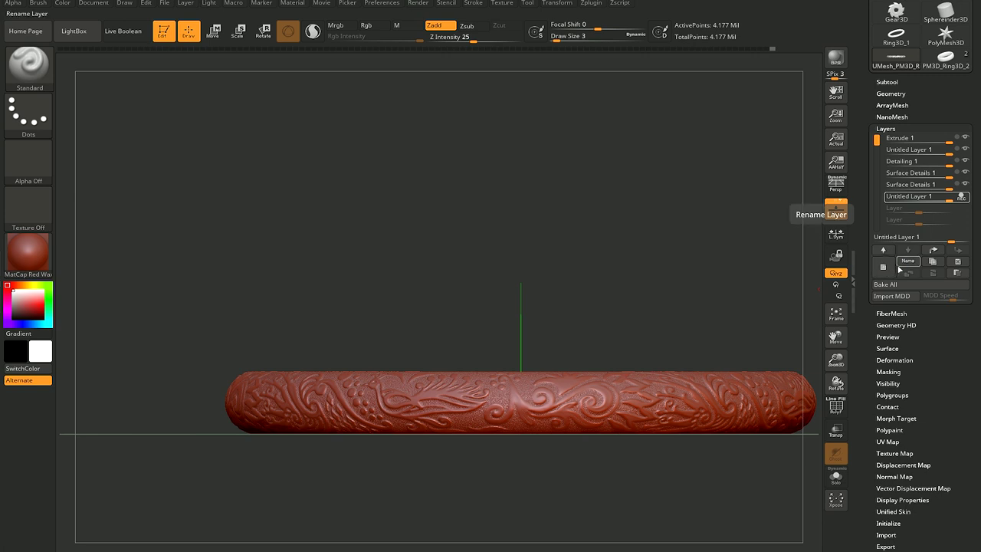
- Rename the latest sculpt layer to More Detailing
{"action": "left_click", "coordinate": [906, 261]}
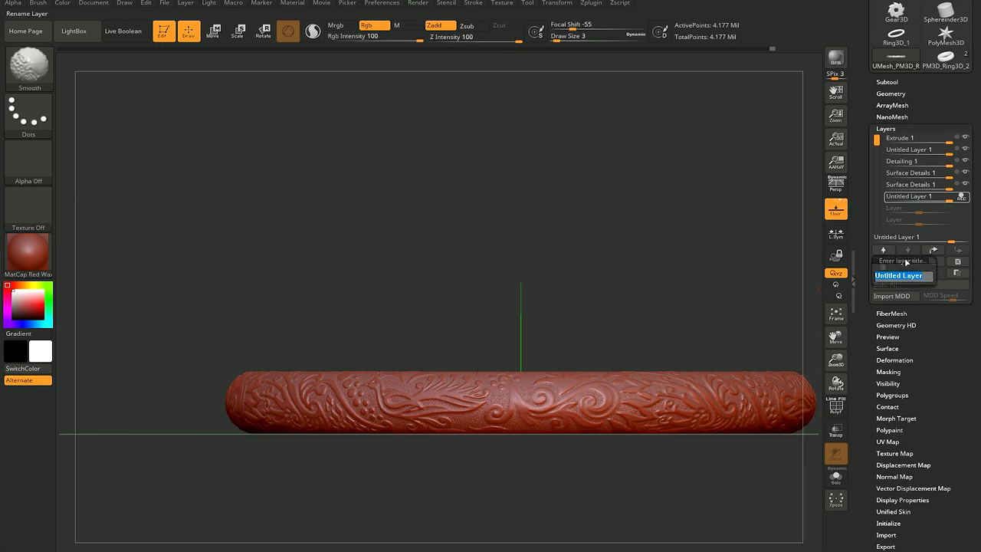
{"action": "type", "text": "M"}
{"action": "type", "text": " Detail"}
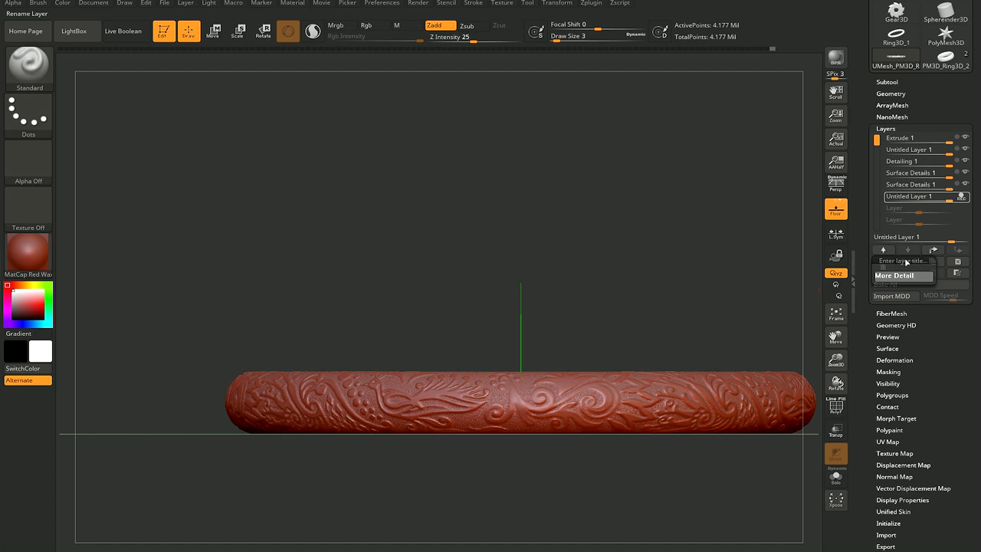
{"action": "type", "text": "g"}
{"action": "key", "text": "Return"}
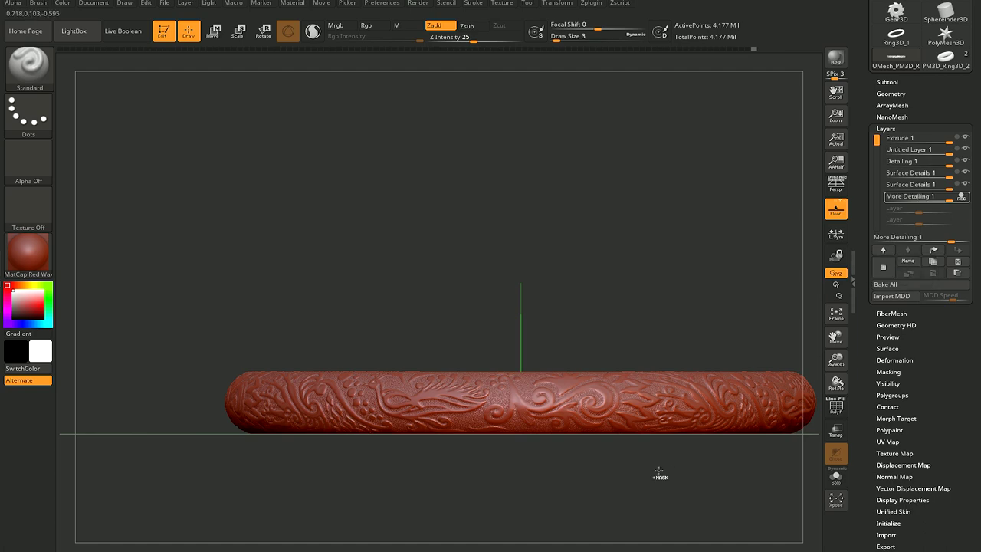
{"action": "mouse_move", "coordinate": [658, 473]}
{"action": "right_mouse_down", "text": "alt"}
{"action": "mouse_move", "coordinate": [565, 523]}
{"action": "mouse_move", "coordinate": [506, 471]}
{"action": "mouse_move", "coordinate": [802, 469]}
{"action": "right_mouse_up", "text": "alt"}
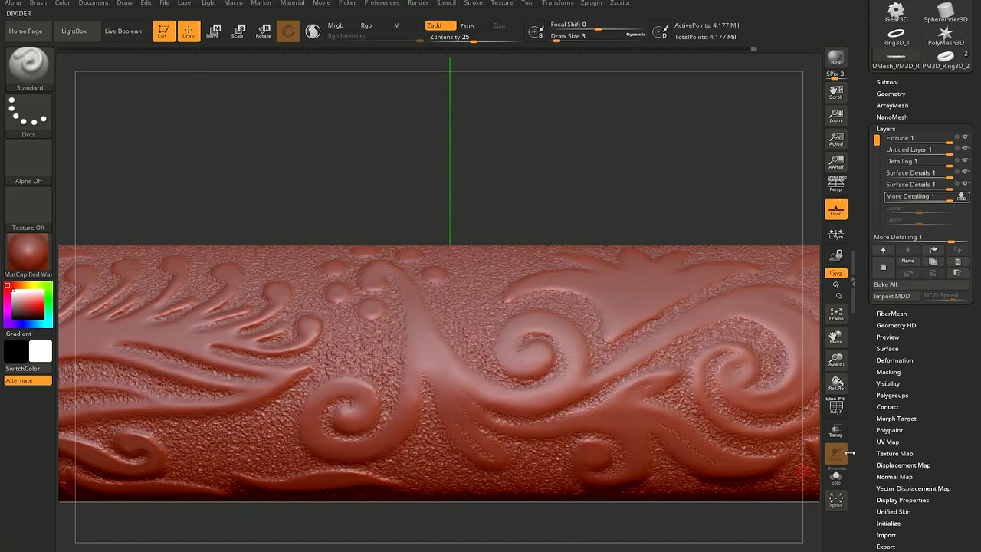
{"action": "left_click_drag", "start_coordinate": [864, 447], "coordinate": [864, 401]}
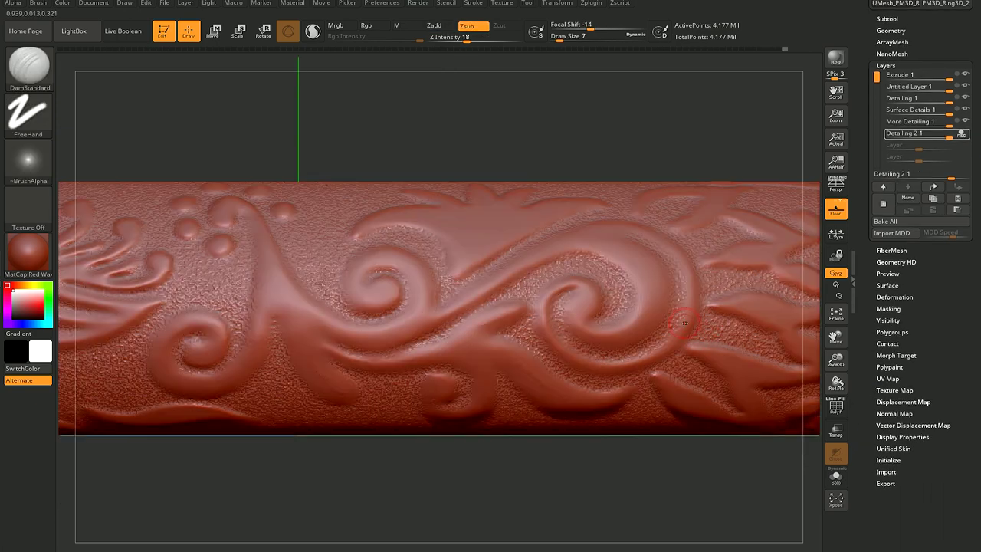
- Raise the Lazy Mouse LazyRadius to 48 in the Stroke settings
{"action": "left_click", "coordinate": [473, 3]}
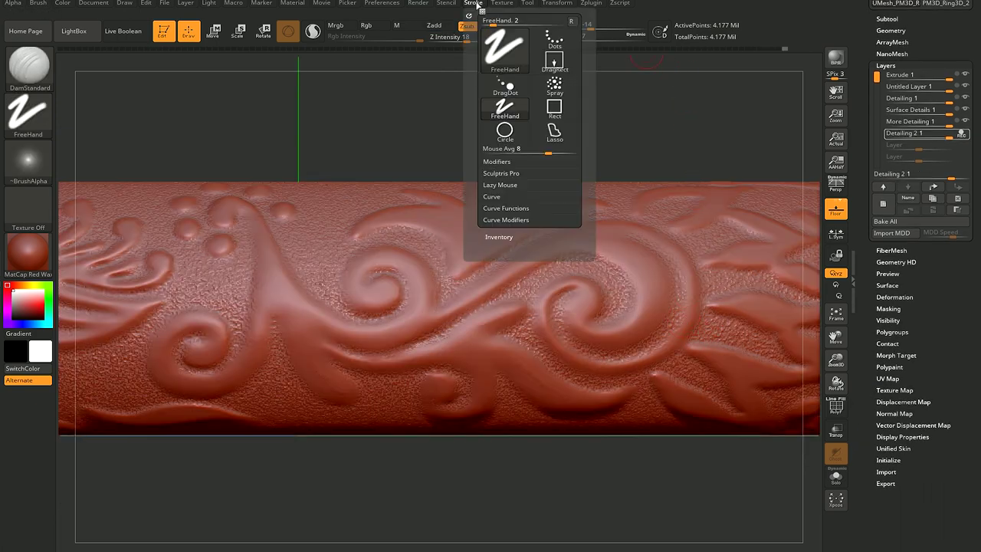
{"action": "left_click", "coordinate": [502, 184]}
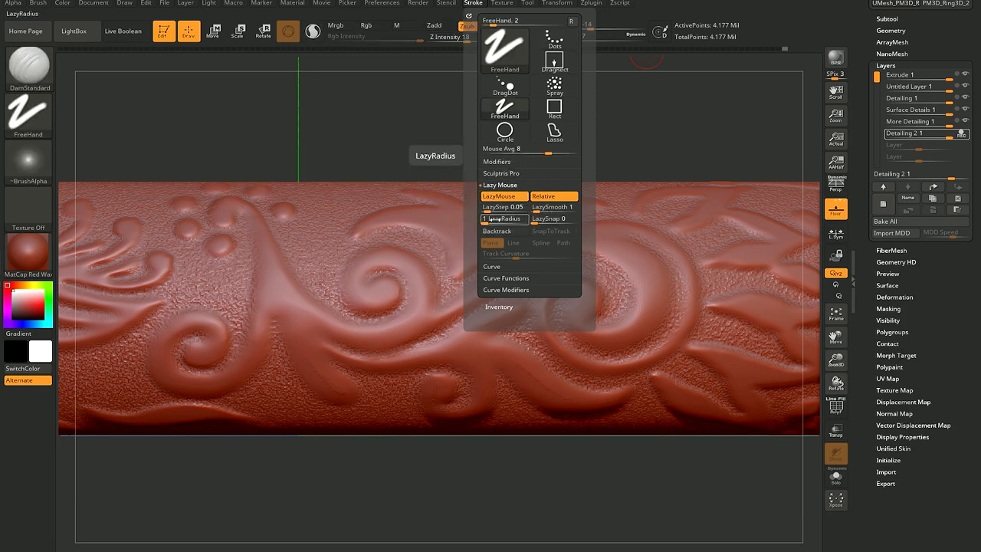
{"action": "left_click_drag", "start_coordinate": [492, 221], "coordinate": [499, 224]}
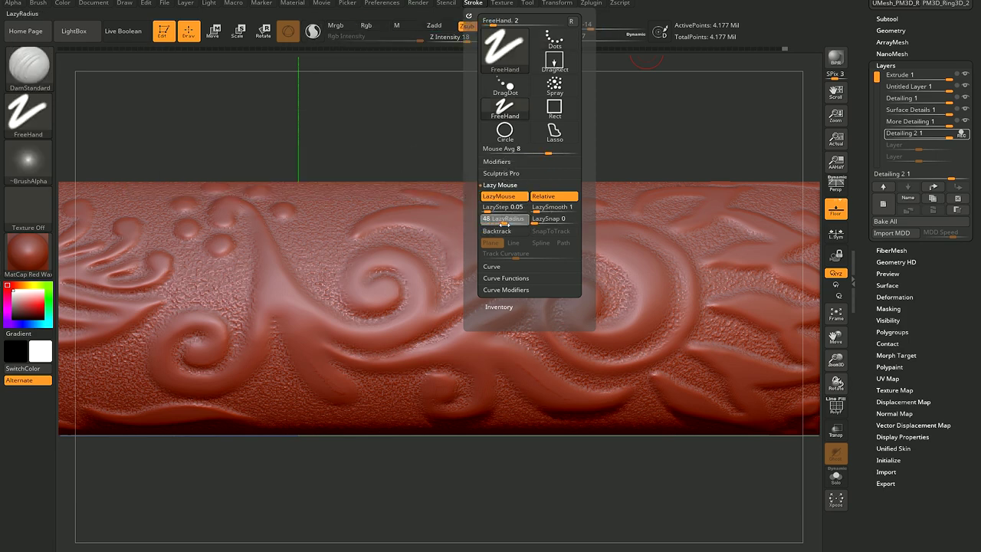
- Zoom in on the spiral ornament, carve a thin groove up its ridge, and smooth a stray groove
{"action": "scroll", "coordinate": [313, 325], "scroll_direction": "up", "scroll_amount": 3}
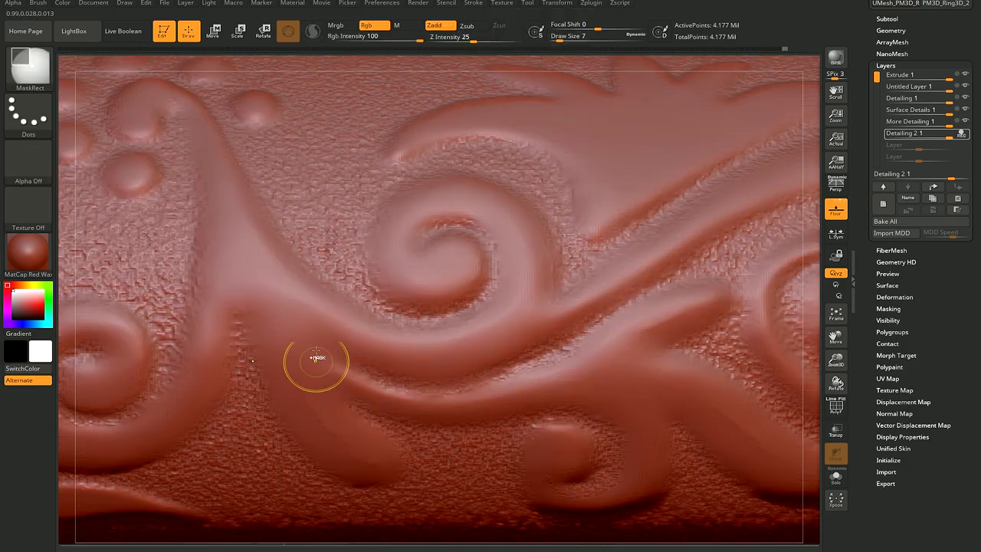
{"action": "scroll", "coordinate": [310, 325], "scroll_direction": "up", "scroll_amount": 3}
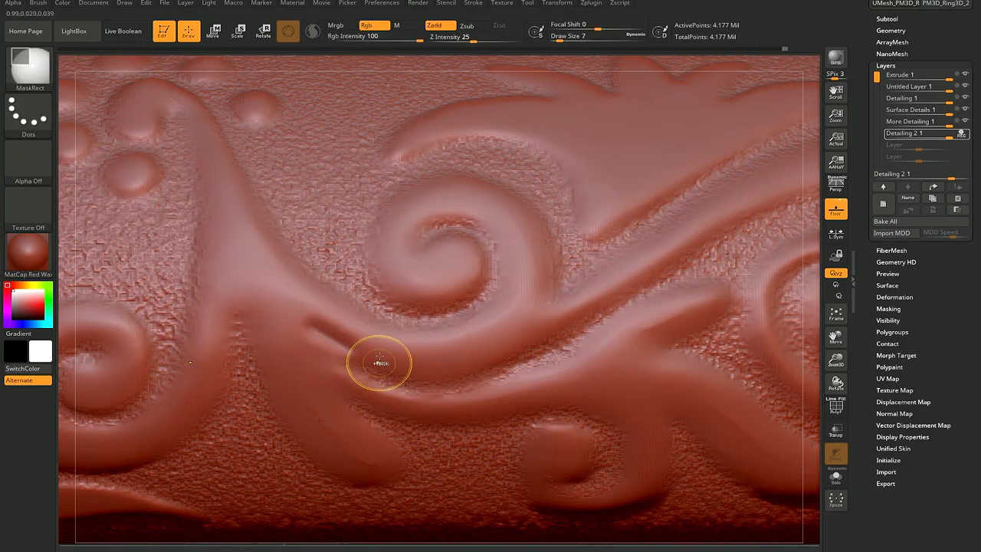
{"action": "scroll", "coordinate": [548, 288], "scroll_direction": "down", "scroll_amount": 5}
{"action": "right_click_drag", "start_coordinate": [548, 288], "coordinate": [481, 295], "text": "alt"}
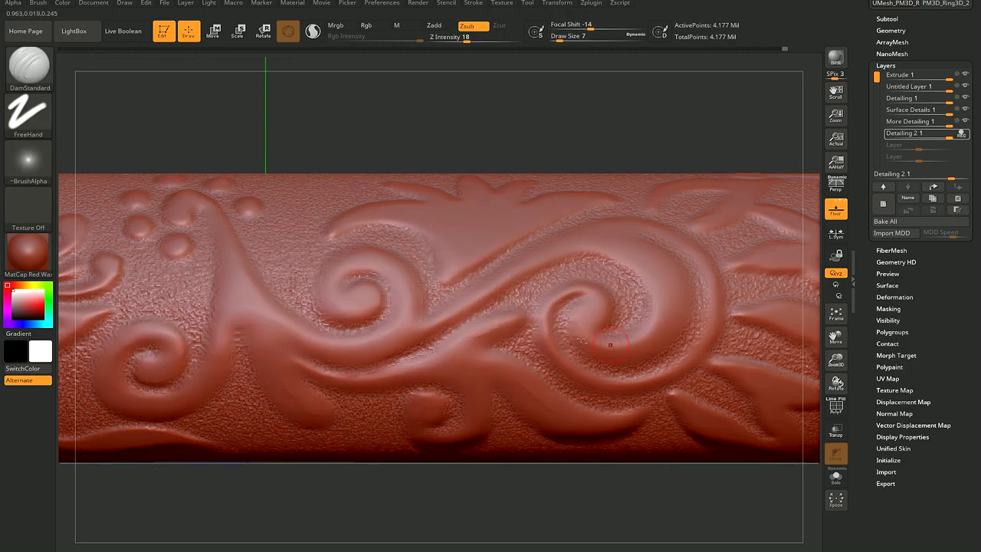
{"action": "right_click_drag", "start_coordinate": [610, 345], "coordinate": [361, 357]}
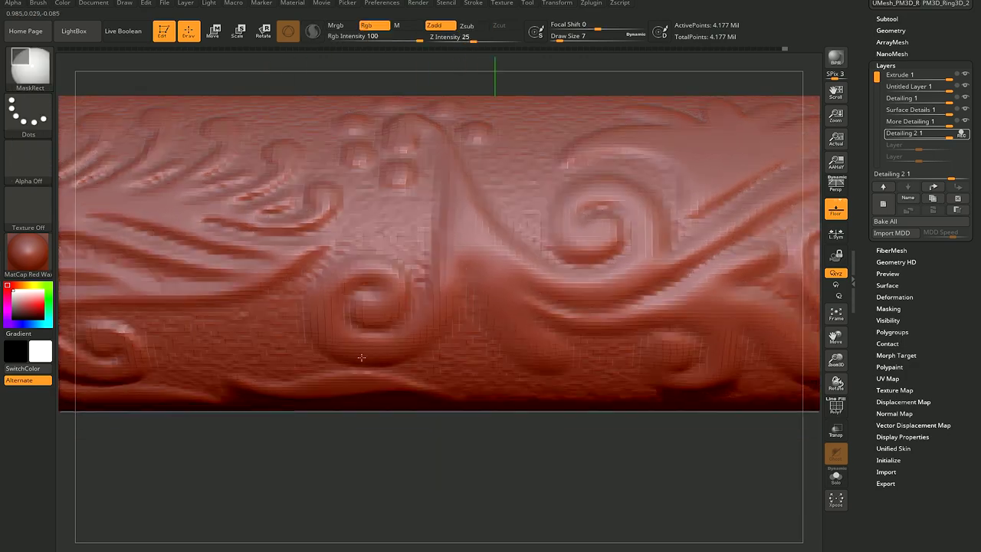
{"action": "scroll", "coordinate": [361, 358], "scroll_direction": "up", "scroll_amount": 3}
{"action": "right_click_drag", "start_coordinate": [367, 322], "coordinate": [377, 311]}
{"action": "scroll", "coordinate": [377, 311], "scroll_direction": "up", "scroll_amount": 3}
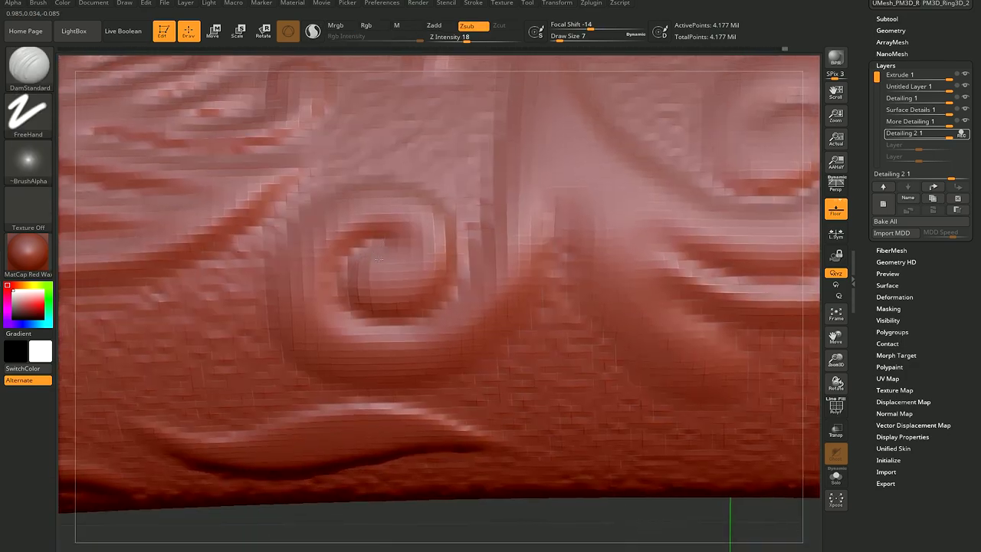
{"action": "right_click_drag", "start_coordinate": [378, 260], "coordinate": [391, 242]}
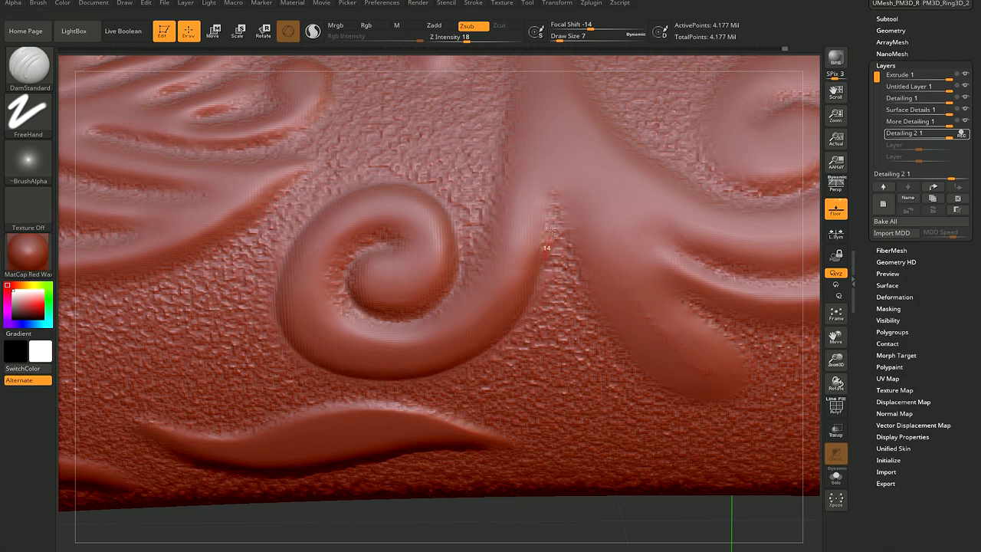
{"action": "left_click_drag", "start_coordinate": [545, 243], "coordinate": [564, 161]}
{"action": "right_click_drag", "start_coordinate": [565, 161], "coordinate": [235, 178]}
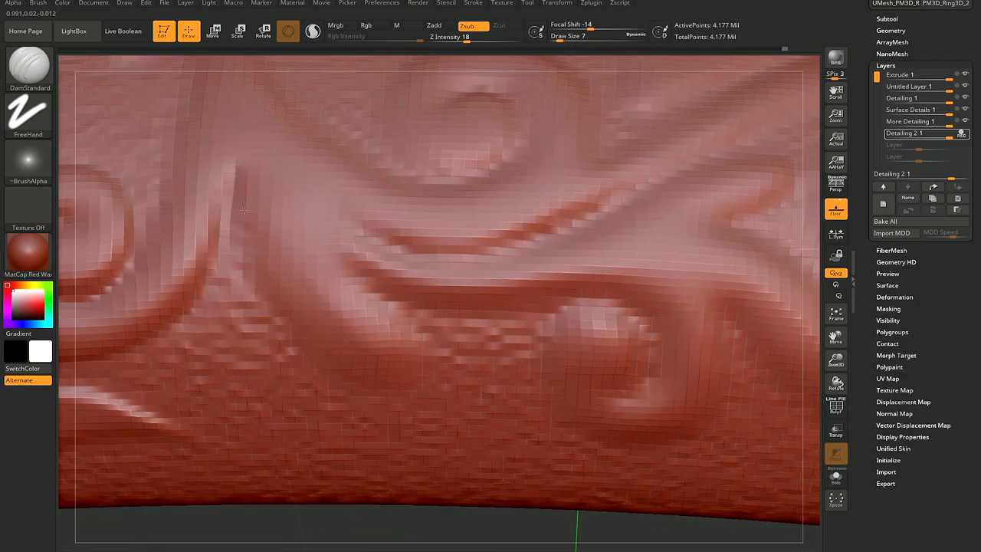
{"action": "left_click_drag", "start_coordinate": [235, 173], "coordinate": [327, 222], "text": "shift"}
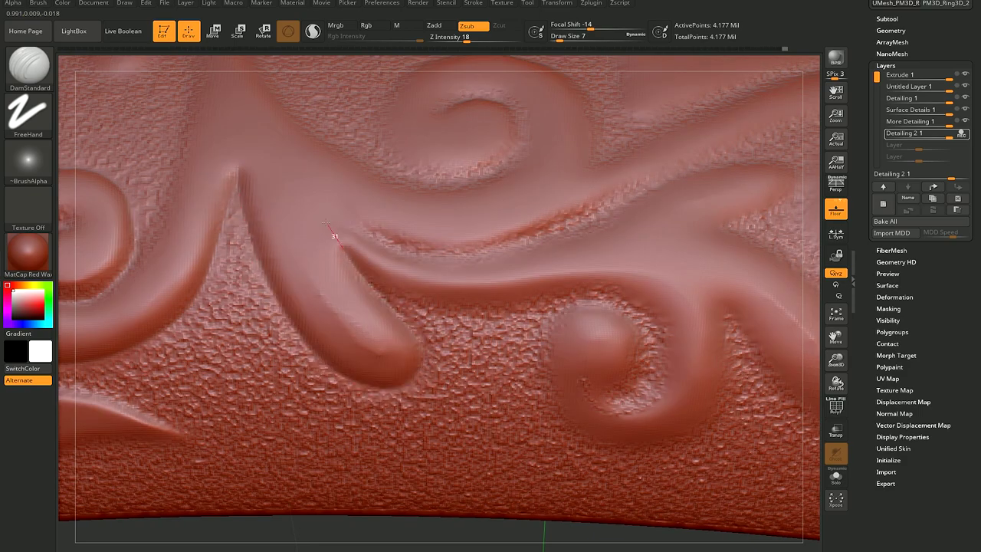
- Carve grooves along the curving ridge and its lower edge, and spiral grooves into the round bump
{"action": "mouse_move", "coordinate": [308, 172]}
{"action": "left_mouse_down"}
{"action": "mouse_move", "coordinate": [383, 230]}
{"action": "mouse_move", "coordinate": [540, 233]}
{"action": "left_mouse_up"}
{"action": "right_click_drag", "start_coordinate": [540, 234], "coordinate": [706, 227]}
{"action": "right_click_drag", "start_coordinate": [498, 322], "coordinate": [253, 303]}
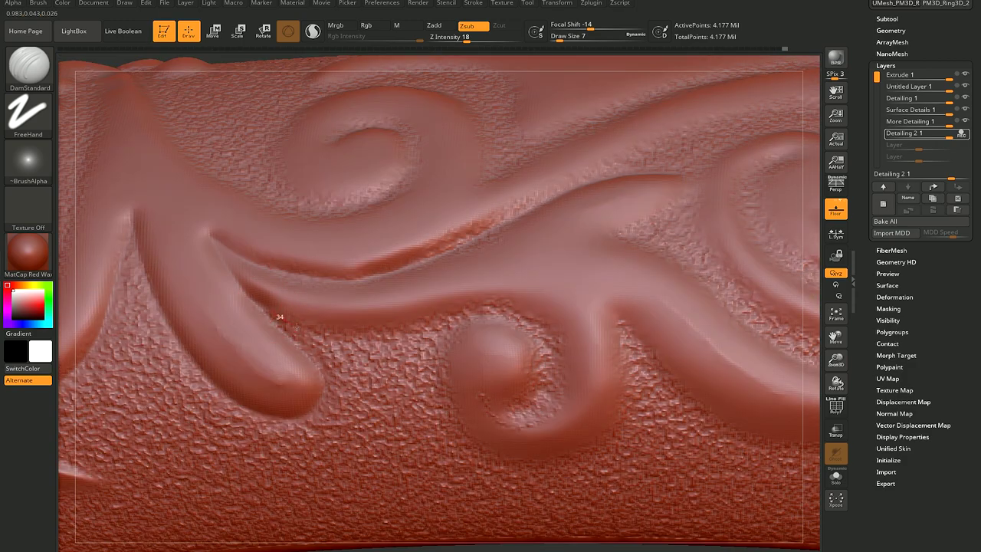
{"action": "mouse_move", "coordinate": [253, 303]}
{"action": "left_mouse_down"}
{"action": "mouse_move", "coordinate": [544, 312]}
{"action": "mouse_move", "coordinate": [529, 429]}
{"action": "mouse_move", "coordinate": [481, 362]}
{"action": "left_mouse_up"}
{"action": "right_click_drag", "start_coordinate": [480, 362], "coordinate": [475, 383]}
{"action": "mouse_move", "coordinate": [476, 383]}
{"action": "left_mouse_down"}
{"action": "mouse_move", "coordinate": [506, 406]}
{"action": "mouse_move", "coordinate": [524, 321]}
{"action": "mouse_move", "coordinate": [452, 429]}
{"action": "mouse_move", "coordinate": [625, 429]}
{"action": "mouse_move", "coordinate": [574, 280]}
{"action": "left_mouse_up"}
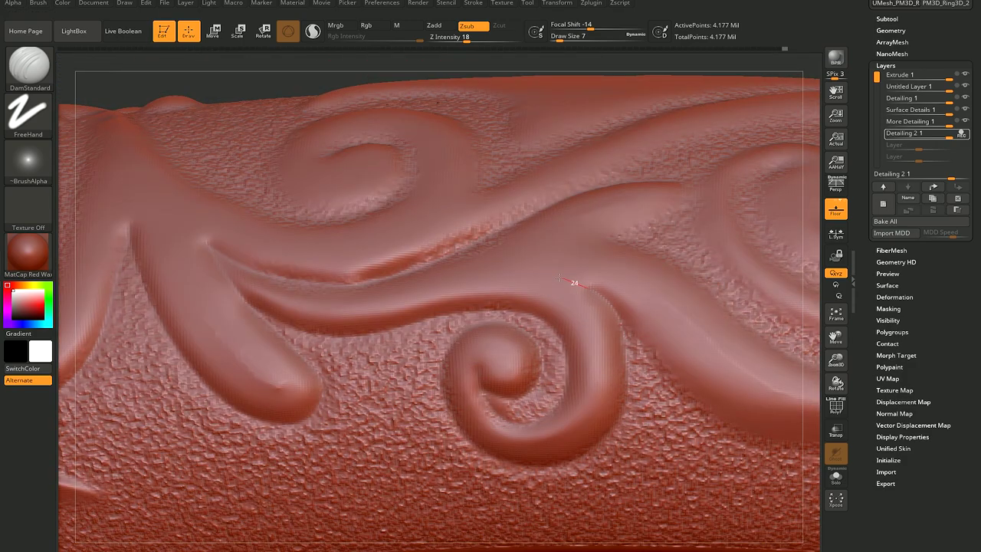
{"action": "right_click_drag", "start_coordinate": [574, 281], "coordinate": [383, 307]}
{"action": "mouse_move", "coordinate": [383, 306]}
{"action": "left_mouse_down"}
{"action": "mouse_move", "coordinate": [412, 341]}
{"action": "mouse_move", "coordinate": [598, 429]}
{"action": "mouse_move", "coordinate": [705, 383]}
{"action": "left_mouse_up"}
- Crease the lower ridge and the close-up ridge's tip with short DamStandard grooves
{"action": "right_click_drag", "start_coordinate": [406, 280], "coordinate": [329, 222]}
{"action": "mouse_move", "coordinate": [329, 223]}
{"action": "left_mouse_down"}
{"action": "mouse_move", "coordinate": [452, 253]}
{"action": "mouse_move", "coordinate": [550, 357]}
{"action": "mouse_move", "coordinate": [674, 384]}
{"action": "left_mouse_up"}
{"action": "right_click_drag", "start_coordinate": [675, 383], "coordinate": [573, 284]}
{"action": "left_click_drag", "start_coordinate": [573, 284], "coordinate": [394, 394]}
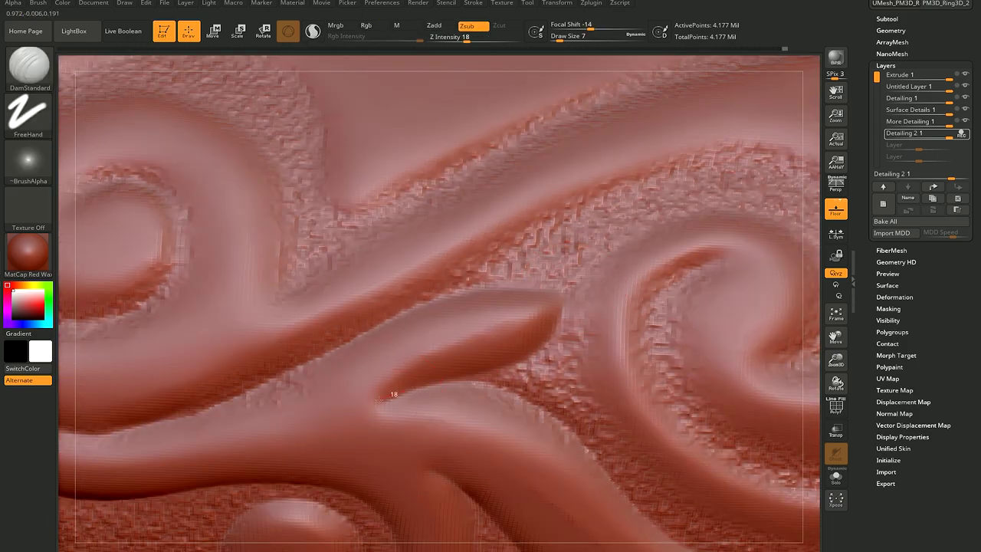
{"action": "mouse_move", "coordinate": [559, 303]}
{"action": "left_mouse_down"}
{"action": "mouse_move", "coordinate": [408, 311]}
{"action": "mouse_move", "coordinate": [108, 429]}
{"action": "left_mouse_up"}
{"action": "mouse_move", "coordinate": [107, 429]}
{"action": "right_mouse_down"}
{"action": "mouse_move", "coordinate": [307, 345]}
{"action": "mouse_move", "coordinate": [375, 283]}
{"action": "right_mouse_up"}
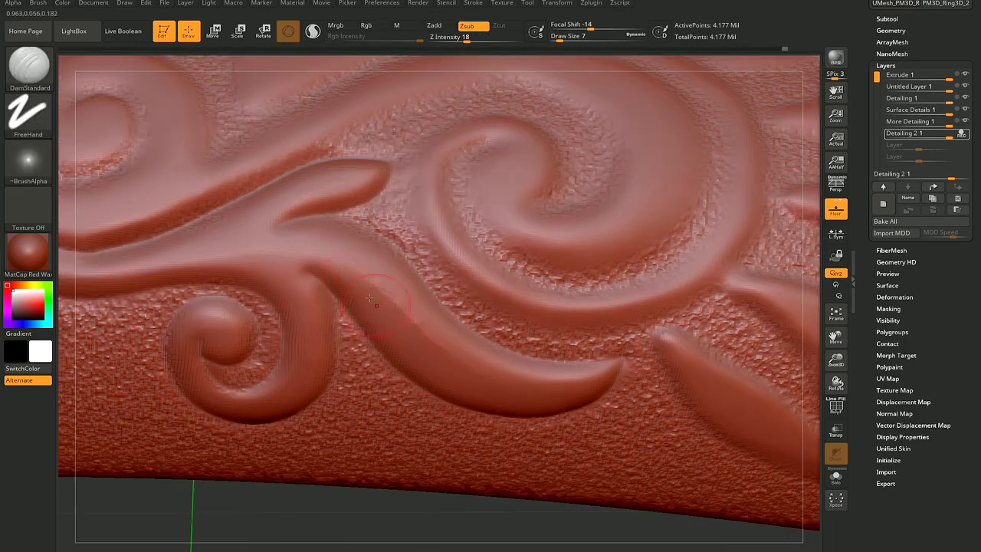
{"action": "mouse_move", "coordinate": [475, 373]}
{"action": "right_mouse_down"}
{"action": "mouse_move", "coordinate": [459, 306]}
{"action": "mouse_move", "coordinate": [465, 391]}
{"action": "mouse_move", "coordinate": [491, 470]}
{"action": "mouse_move", "coordinate": [494, 261]}
{"action": "mouse_move", "coordinate": [329, 161]}
{"action": "mouse_move", "coordinate": [433, 183]}
{"action": "right_mouse_up"}
- Carve curl grooves around the central swirl and along the lower curl
{"action": "key", "text": "ctrl"}
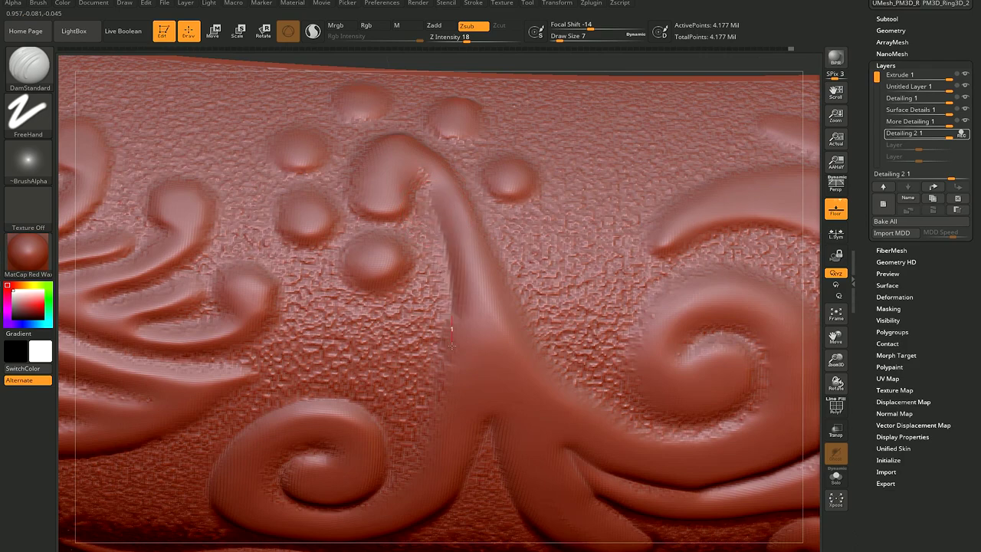
{"action": "mouse_move", "coordinate": [306, 506]}
{"action": "right_mouse_down"}
{"action": "mouse_move", "coordinate": [459, 334]}
{"action": "mouse_move", "coordinate": [418, 269]}
{"action": "right_mouse_up"}
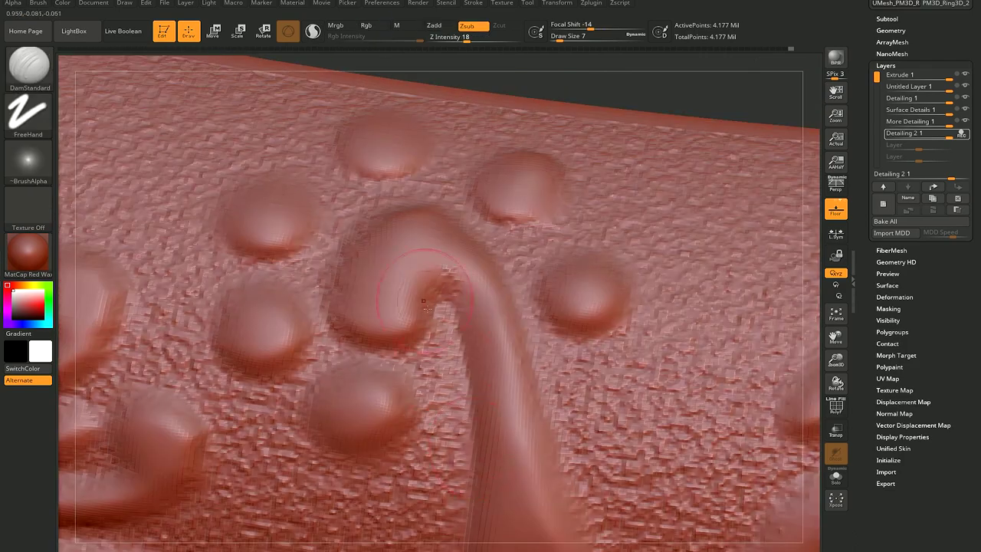
{"action": "left_click_drag", "start_coordinate": [417, 268], "coordinate": [488, 253]}
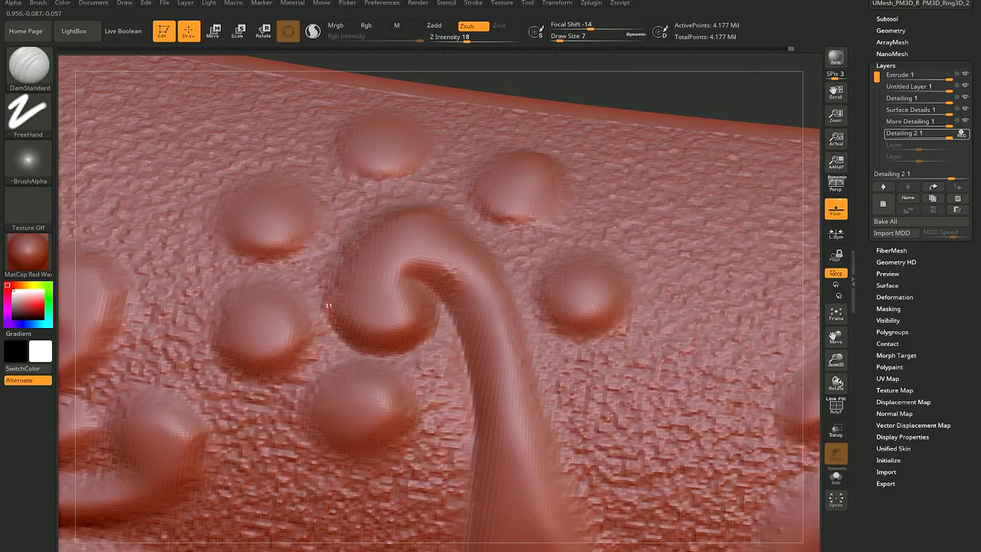
{"action": "mouse_move", "coordinate": [540, 410]}
{"action": "right_mouse_down", "text": "alt"}
{"action": "mouse_move", "coordinate": [505, 322]}
{"action": "mouse_move", "coordinate": [565, 437]}
{"action": "right_mouse_up", "text": "alt"}
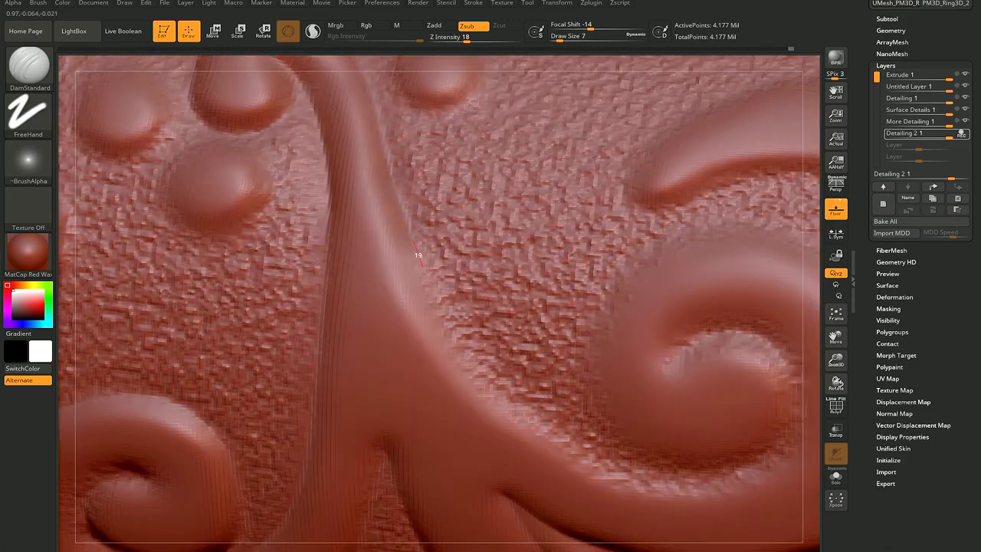
{"action": "left_click_drag", "start_coordinate": [565, 436], "coordinate": [806, 368]}
{"action": "left_click_drag", "start_coordinate": [682, 414], "coordinate": [624, 409], "text": "alt"}
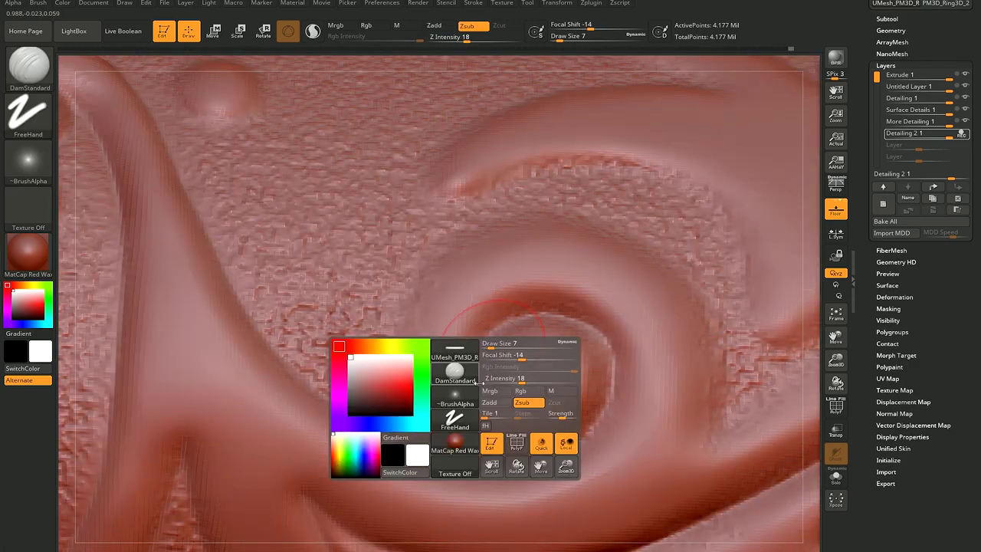
{"action": "mouse_move", "coordinate": [459, 406]}
{"action": "left_mouse_down"}
{"action": "mouse_move", "coordinate": [489, 309]}
{"action": "mouse_move", "coordinate": [584, 441]}
{"action": "mouse_move", "coordinate": [411, 312]}
{"action": "mouse_move", "coordinate": [697, 301]}
{"action": "mouse_move", "coordinate": [712, 425]}
{"action": "left_mouse_up"}
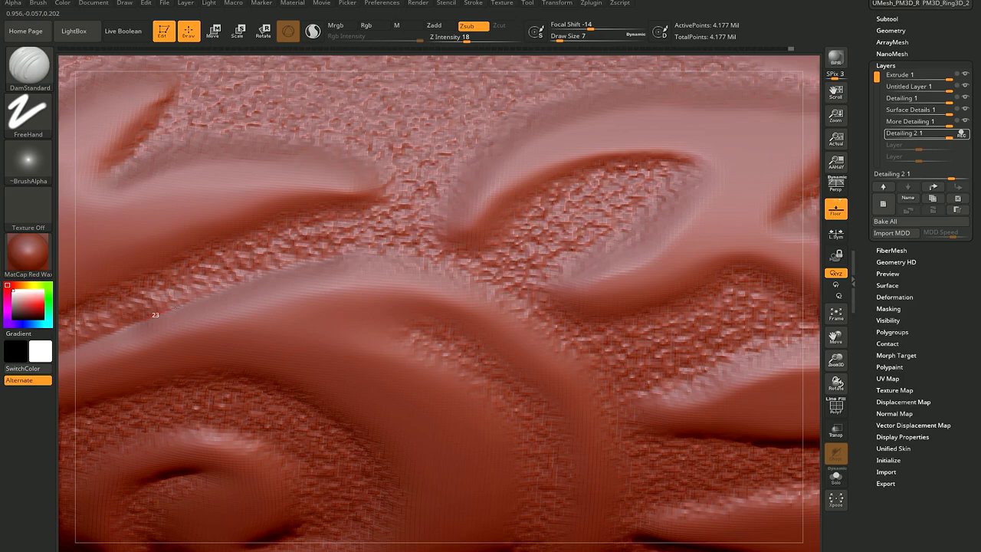
- Crease the spiral's outer groove and outer band, working out from its inner curl
{"action": "mouse_move", "coordinate": [155, 314]}
{"action": "left_mouse_down"}
{"action": "mouse_move", "coordinate": [467, 261]}
{"action": "mouse_move", "coordinate": [529, 345]}
{"action": "left_mouse_up"}
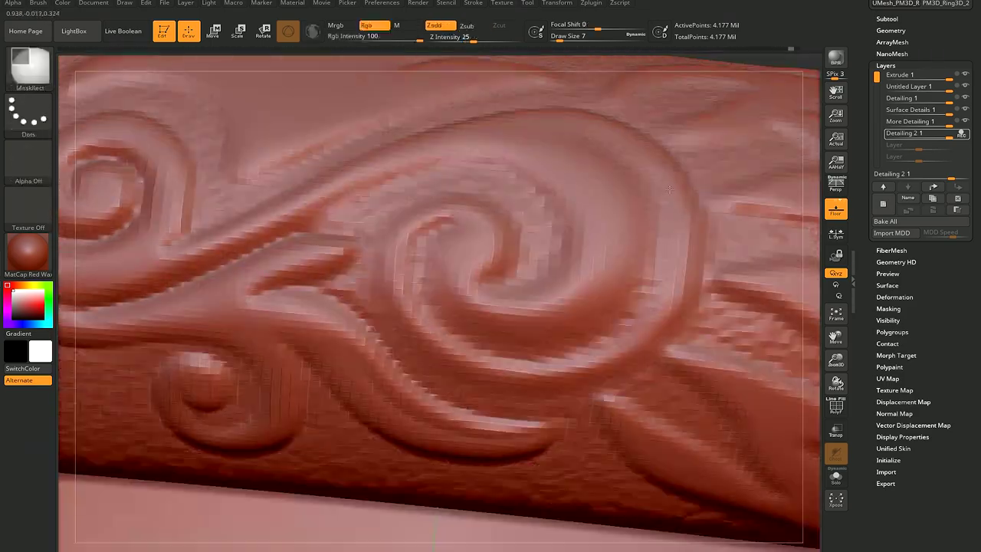
{"action": "mouse_move", "coordinate": [420, 356]}
{"action": "left_mouse_down"}
{"action": "mouse_move", "coordinate": [380, 272]}
{"action": "mouse_move", "coordinate": [399, 197]}
{"action": "mouse_move", "coordinate": [491, 296]}
{"action": "left_mouse_up"}
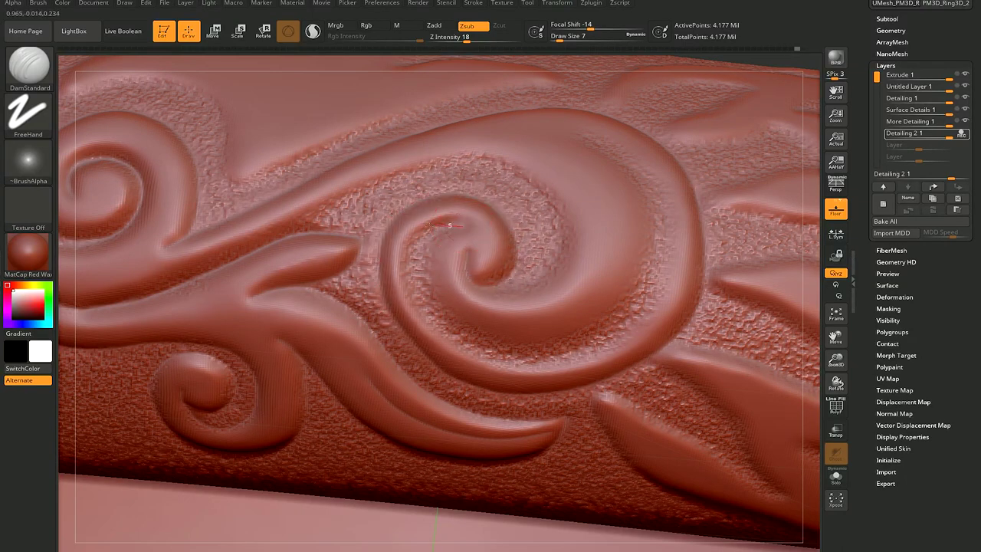
{"action": "mouse_move", "coordinate": [449, 224]}
{"action": "left_mouse_down"}
{"action": "mouse_move", "coordinate": [426, 329]}
{"action": "mouse_move", "coordinate": [590, 351]}
{"action": "left_mouse_up"}
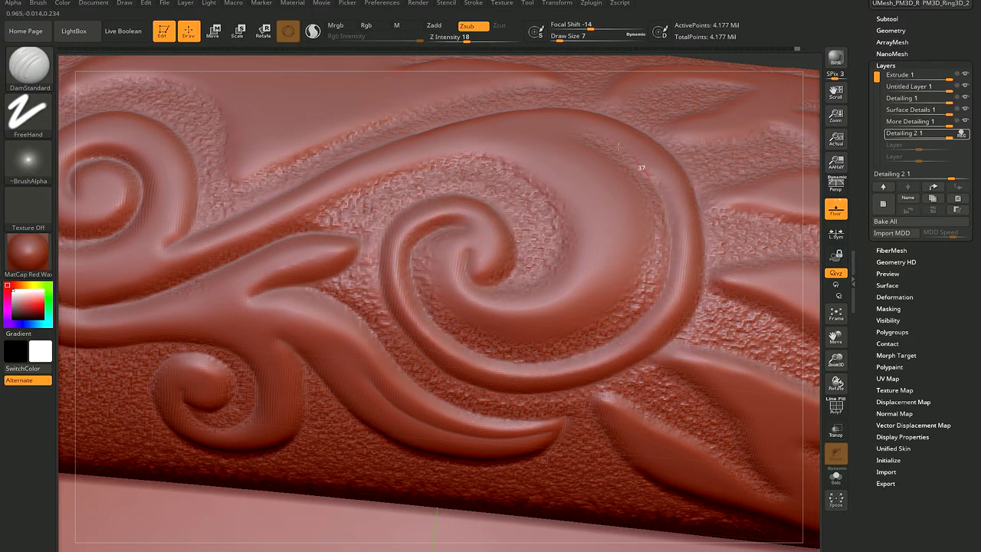
{"action": "mouse_move", "coordinate": [546, 128]}
{"action": "left_mouse_down"}
{"action": "mouse_move", "coordinate": [649, 219]}
{"action": "mouse_move", "coordinate": [484, 340]}
{"action": "mouse_move", "coordinate": [460, 216]}
{"action": "mouse_move", "coordinate": [439, 307]}
{"action": "mouse_move", "coordinate": [636, 271]}
{"action": "left_mouse_up"}
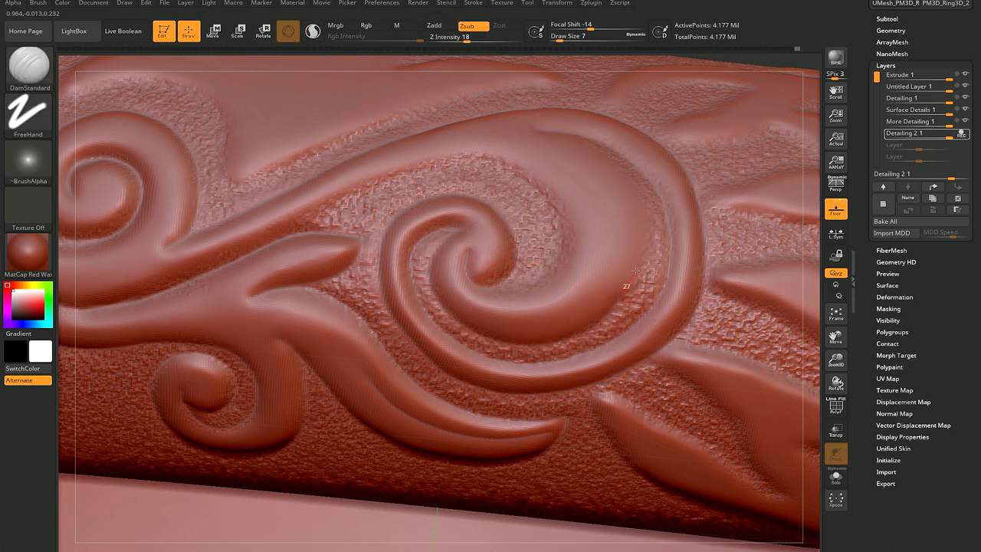
{"action": "mouse_move", "coordinate": [442, 235]}
{"action": "left_mouse_down"}
{"action": "mouse_move", "coordinate": [471, 337]}
{"action": "mouse_move", "coordinate": [633, 290]}
{"action": "mouse_move", "coordinate": [642, 194]}
{"action": "left_mouse_up"}
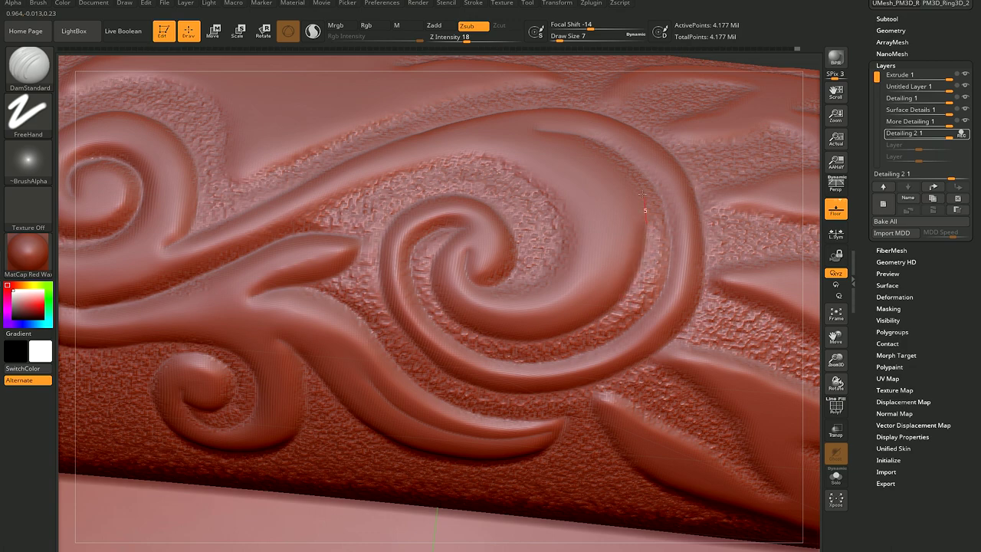
- Carve a thin ridge from the spiral toward the leaf plus short strokes along the ridge
{"action": "right_click_drag", "start_coordinate": [529, 127], "coordinate": [445, 383]}
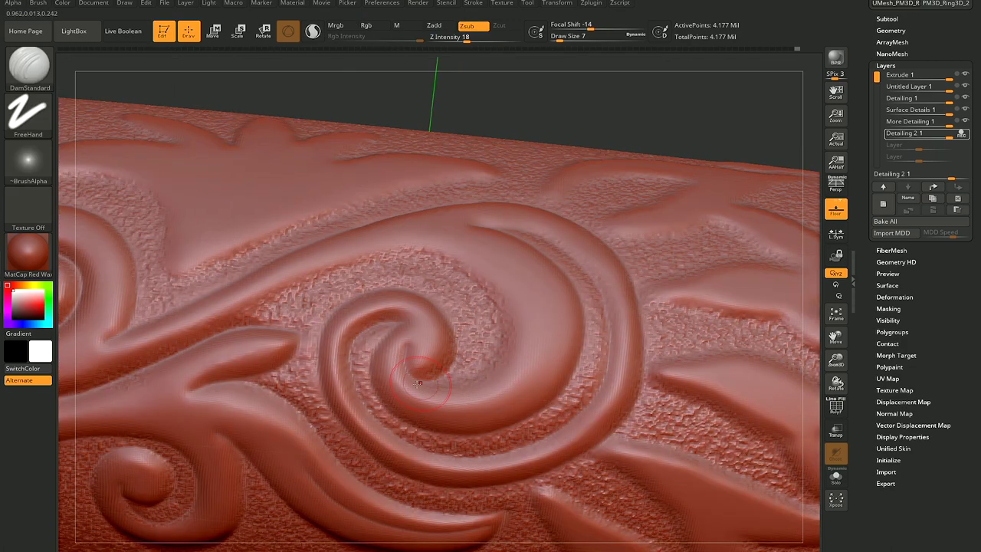
{"action": "mouse_move", "coordinate": [502, 356]}
{"action": "left_mouse_down"}
{"action": "mouse_move", "coordinate": [387, 246]}
{"action": "mouse_move", "coordinate": [132, 363]}
{"action": "left_mouse_up"}
{"action": "right_click_drag", "start_coordinate": [132, 363], "coordinate": [561, 331]}
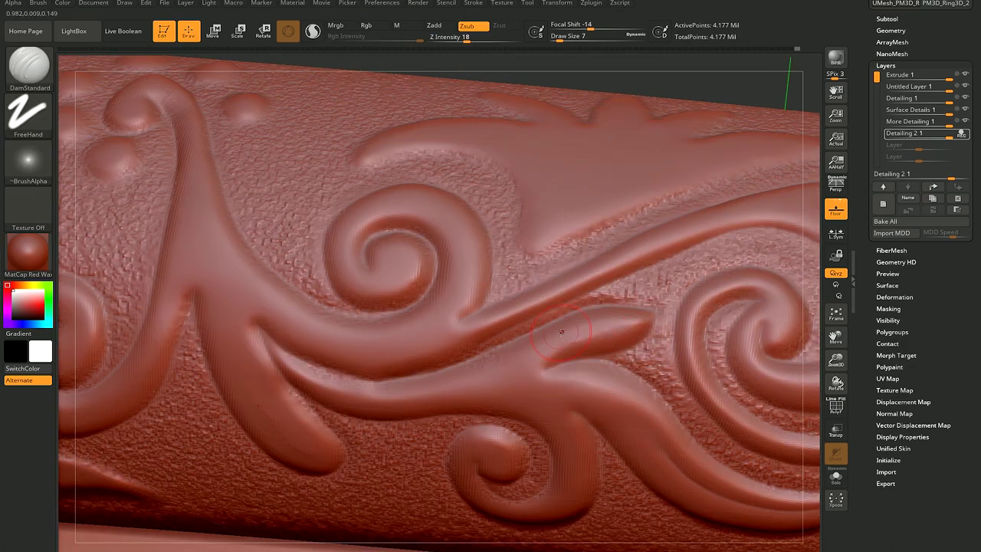
{"action": "mouse_move", "coordinate": [636, 293]}
{"action": "left_mouse_down"}
{"action": "mouse_move", "coordinate": [565, 306]}
{"action": "mouse_move", "coordinate": [409, 373]}
{"action": "left_mouse_up"}
{"action": "mouse_move", "coordinate": [409, 373]}
{"action": "right_mouse_down"}
{"action": "mouse_move", "coordinate": [491, 340]}
{"action": "mouse_move", "coordinate": [496, 264]}
{"action": "mouse_move", "coordinate": [635, 230]}
{"action": "right_mouse_up"}
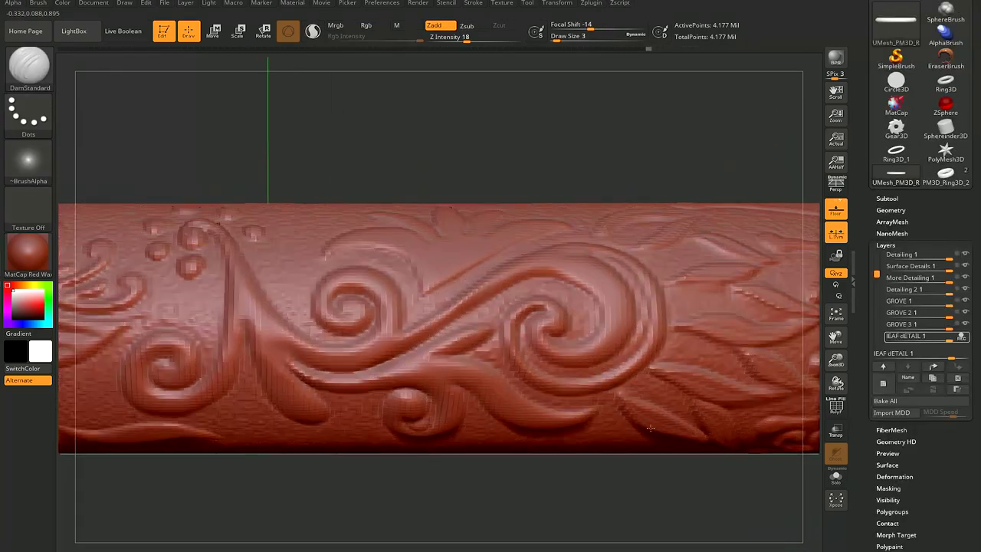
{"action": "mouse_move", "coordinate": [650, 428]}
{"action": "right_mouse_down"}
{"action": "mouse_move", "coordinate": [544, 464]}
{"action": "mouse_move", "coordinate": [562, 470]}
{"action": "mouse_move", "coordinate": [518, 422]}
{"action": "mouse_move", "coordinate": [516, 381]}
{"action": "mouse_move", "coordinate": [618, 401]}
{"action": "mouse_move", "coordinate": [621, 385]}
{"action": "mouse_move", "coordinate": [724, 388]}
{"action": "mouse_move", "coordinate": [569, 442]}
{"action": "mouse_move", "coordinate": [554, 457]}
{"action": "mouse_move", "coordinate": [491, 454]}
{"action": "mouse_move", "coordinate": [662, 453]}
{"action": "mouse_move", "coordinate": [565, 444]}
{"action": "mouse_move", "coordinate": [574, 455]}
{"action": "mouse_move", "coordinate": [529, 440]}
{"action": "mouse_move", "coordinate": [710, 403]}
{"action": "mouse_move", "coordinate": [361, 339]}
{"action": "mouse_move", "coordinate": [690, 405]}
{"action": "mouse_move", "coordinate": [560, 402]}
{"action": "mouse_move", "coordinate": [504, 351]}
{"action": "mouse_move", "coordinate": [324, 364]}
{"action": "mouse_move", "coordinate": [295, 347]}
{"action": "right_mouse_up"}
- Set Z Intensity to 6 and orbit the carved tube to inspect the ornaments from several angles
{"action": "right_click_drag", "start_coordinate": [479, 392], "coordinate": [476, 378], "text": "ctrl"}
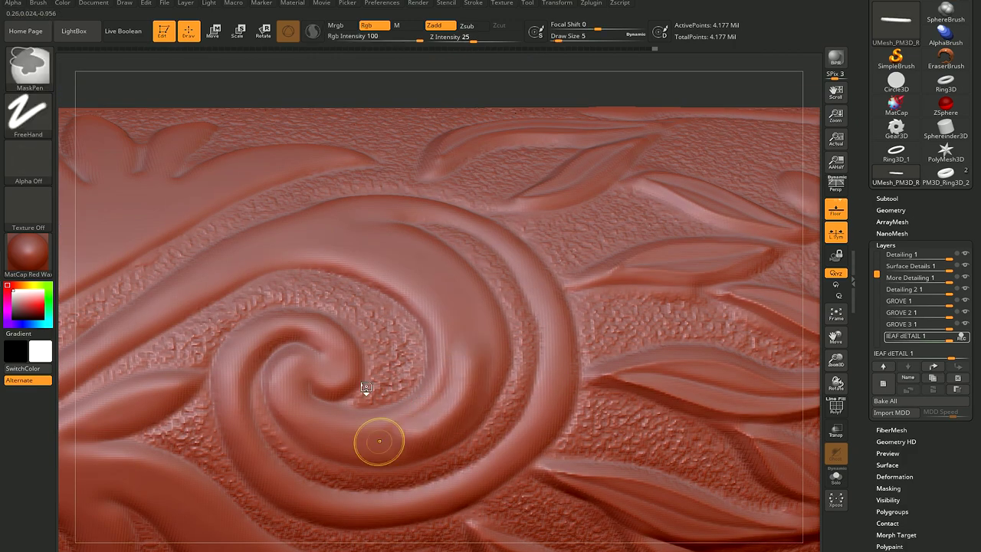
{"action": "type", "text": "u"}
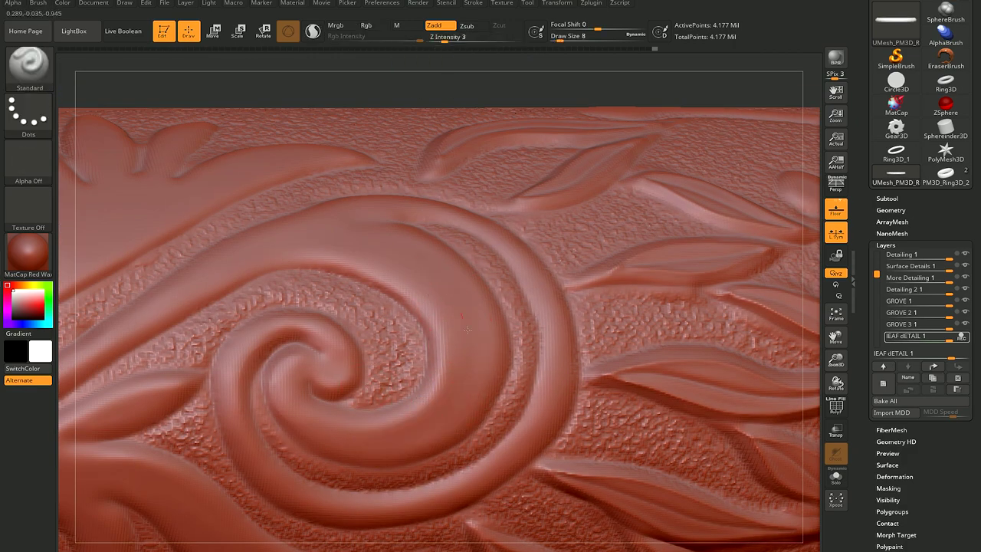
{"action": "type", "text": "6"}
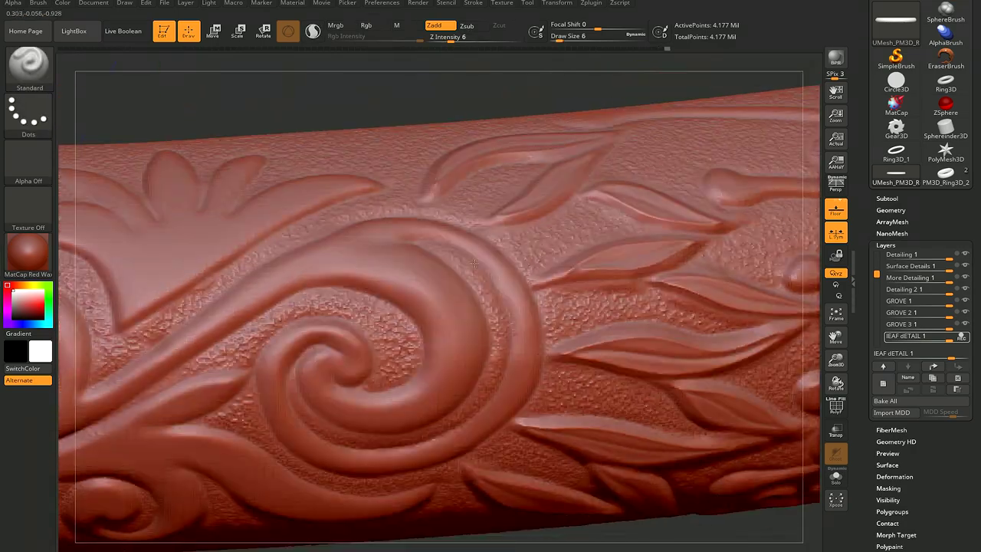
{"action": "right_click_drag", "start_coordinate": [474, 263], "coordinate": [405, 404]}
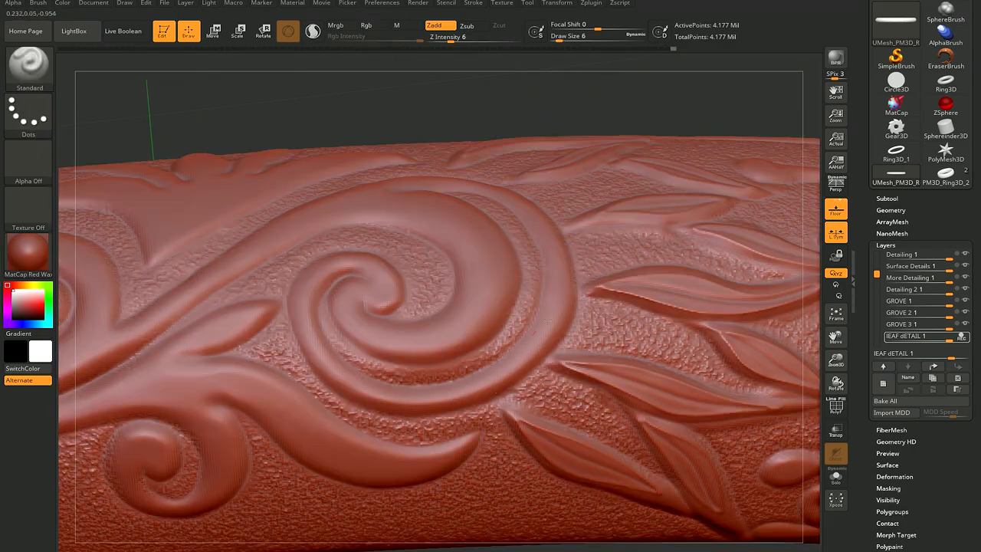
{"action": "right_click_drag", "start_coordinate": [548, 320], "coordinate": [316, 279]}
{"action": "mouse_move", "coordinate": [354, 313]}
{"action": "right_mouse_down"}
{"action": "mouse_move", "coordinate": [337, 330]}
{"action": "mouse_move", "coordinate": [561, 320]}
{"action": "right_mouse_up"}
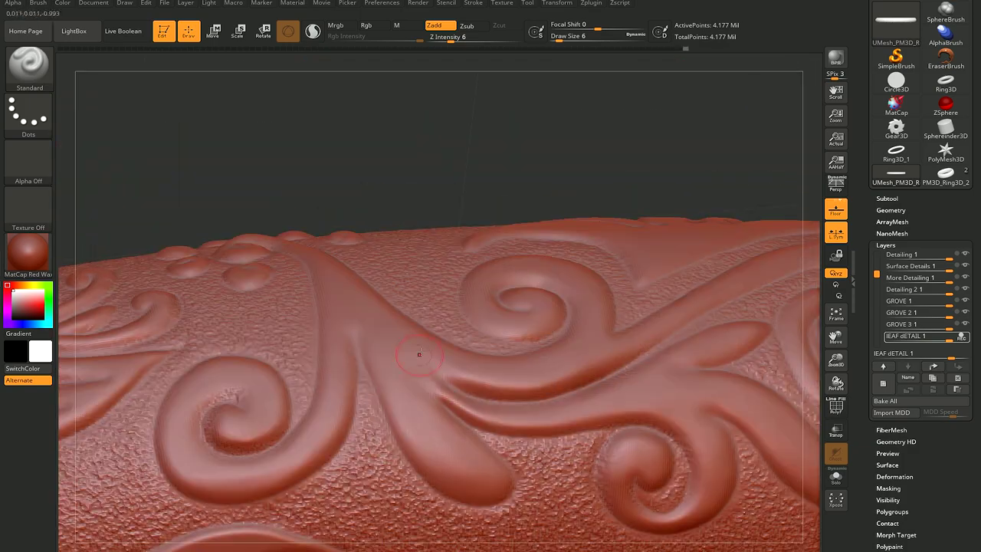
{"action": "mouse_move", "coordinate": [633, 312]}
{"action": "right_mouse_down"}
{"action": "mouse_move", "coordinate": [444, 255]}
{"action": "mouse_move", "coordinate": [296, 233]}
{"action": "mouse_move", "coordinate": [533, 355]}
{"action": "right_mouse_up"}
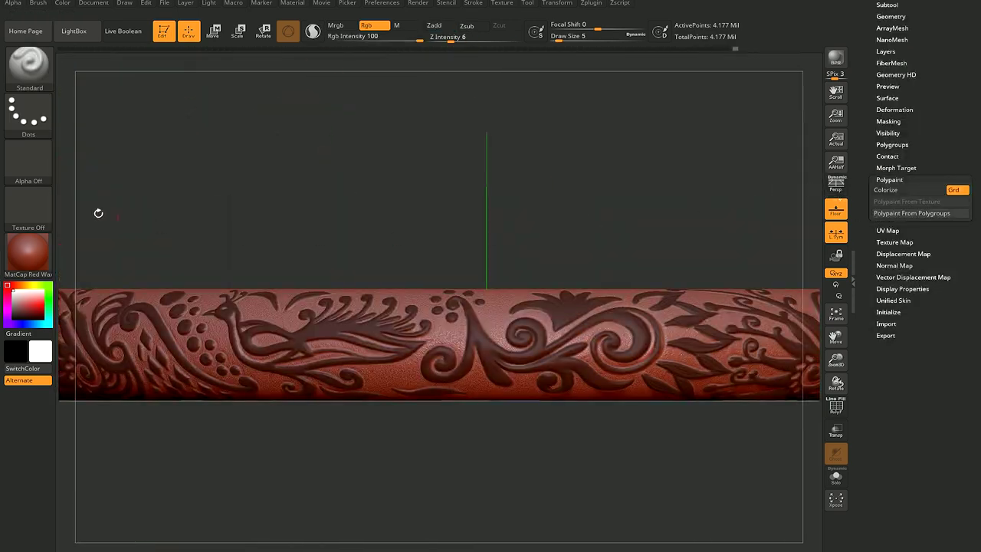
- Apply the Gold material and turn on Polypaint Colorize so the relief sits on a green band
{"action": "left_click", "coordinate": [33, 249]}
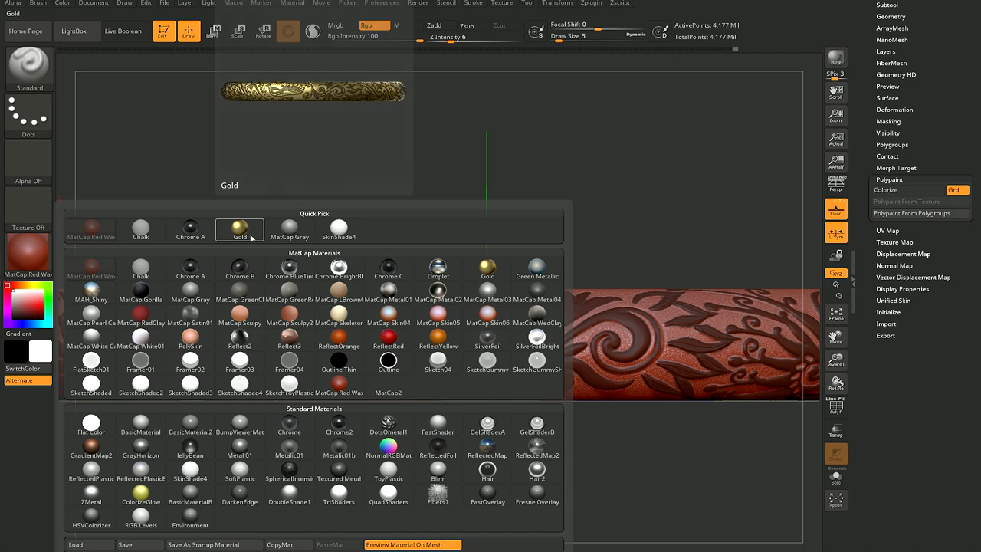
{"action": "mouse_move", "coordinate": [239, 229]}
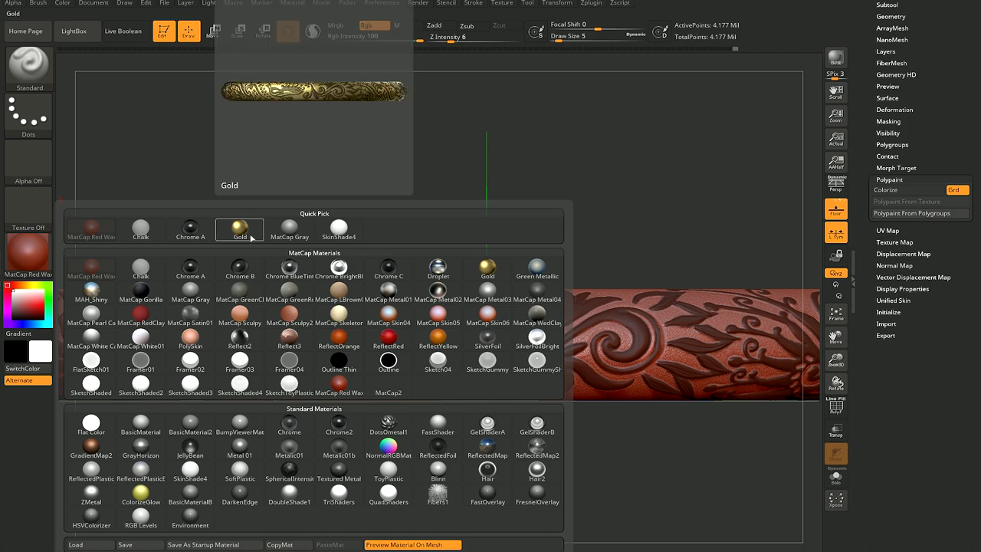
{"action": "left_click", "coordinate": [239, 228]}
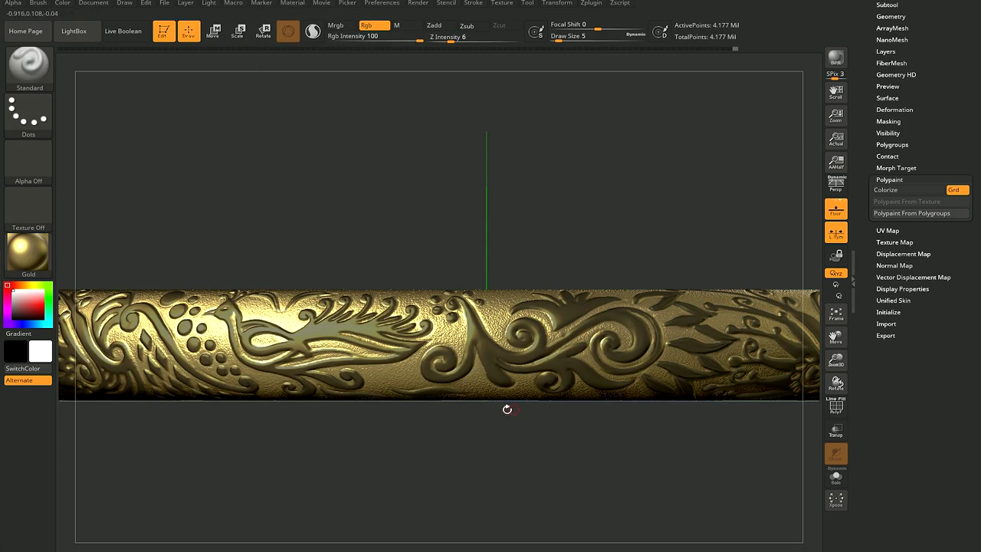
{"action": "left_click_drag", "start_coordinate": [506, 409], "coordinate": [435, 426], "text": "alt"}
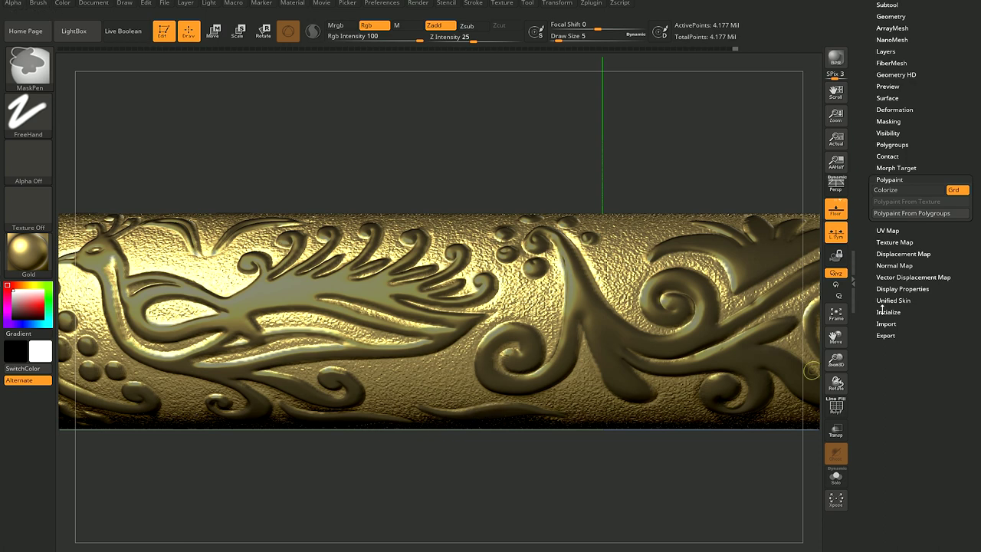
{"action": "left_click", "coordinate": [885, 190]}
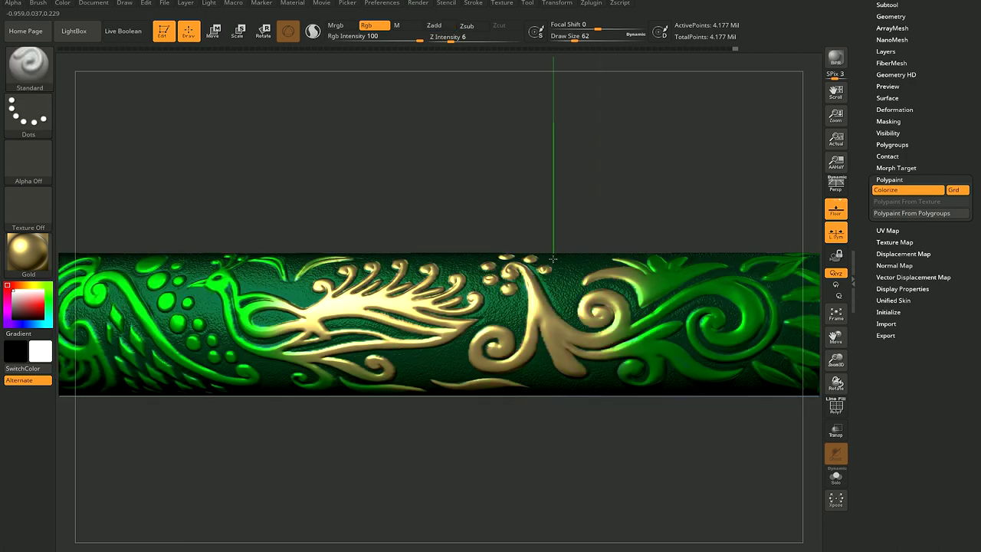
{"action": "mouse_move", "coordinate": [553, 259]}
{"action": "left_mouse_down"}
{"action": "mouse_move", "coordinate": [433, 418]}
{"action": "mouse_move", "coordinate": [463, 324]}
{"action": "left_mouse_up"}
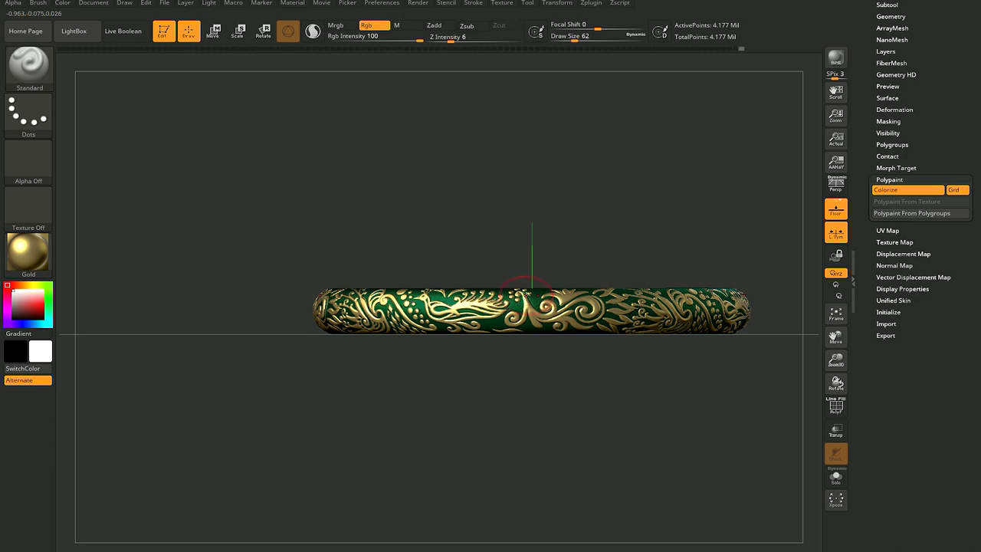
- Toggle Colorize repeatedly to compare the ring with and without its green polypaint
{"action": "mouse_move", "coordinate": [524, 290]}
{"action": "left_mouse_down"}
{"action": "mouse_move", "coordinate": [511, 345]}
{"action": "mouse_move", "coordinate": [482, 333]}
{"action": "left_mouse_up"}
{"action": "left_click_drag", "start_coordinate": [424, 322], "coordinate": [359, 385]}
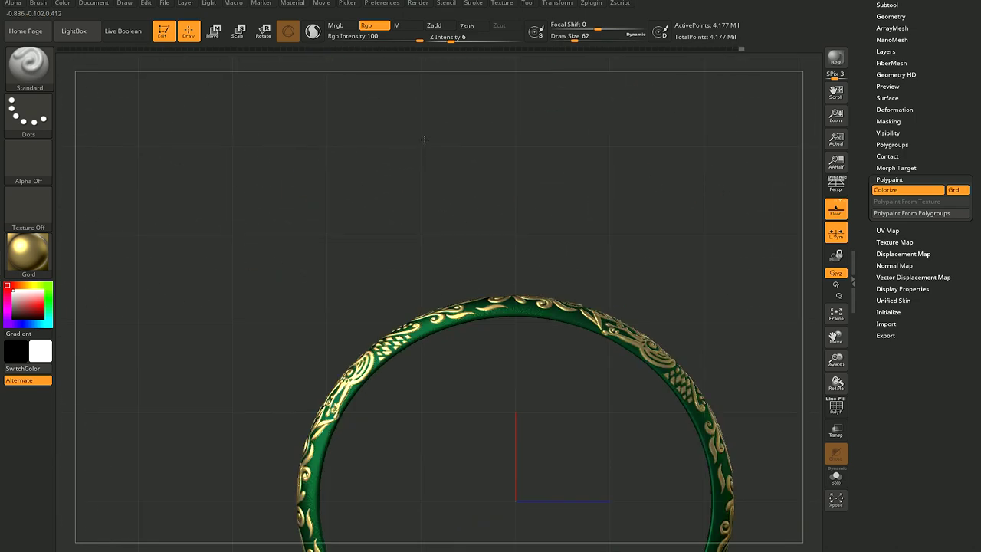
{"action": "left_click_drag", "start_coordinate": [681, 385], "coordinate": [571, 402]}
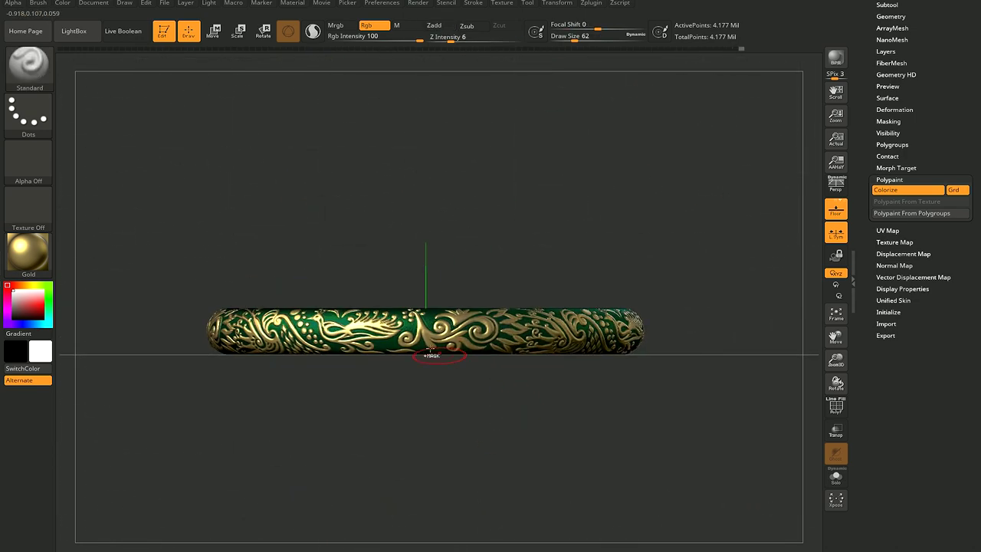
{"action": "left_click", "coordinate": [896, 191]}
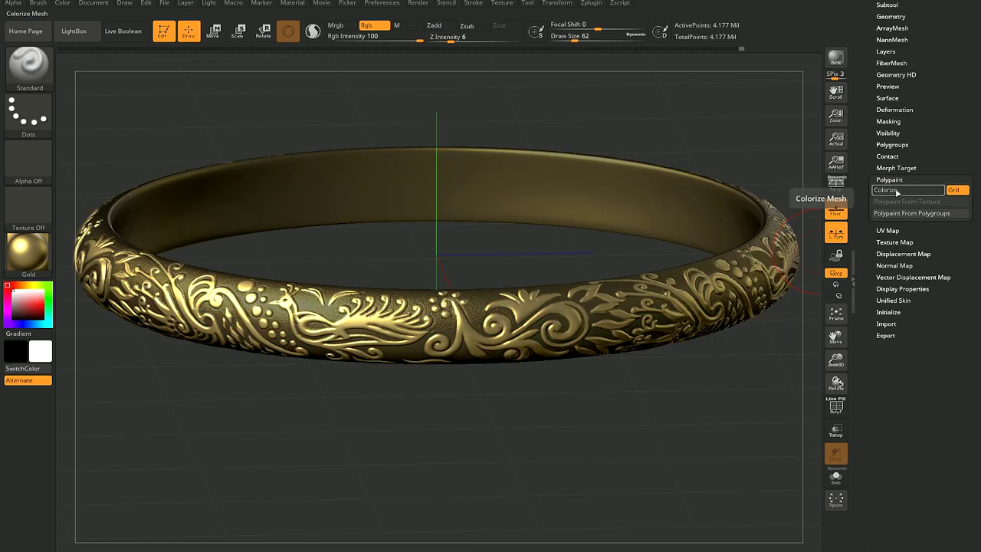
{"action": "left_click", "coordinate": [897, 191]}
{"action": "left_click", "coordinate": [897, 191]}
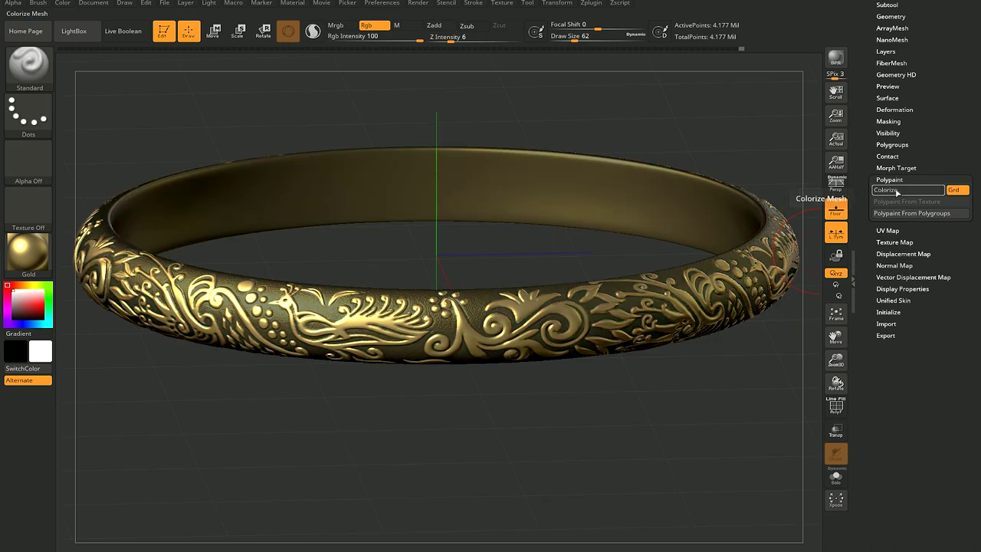
{"action": "left_click", "coordinate": [896, 191]}
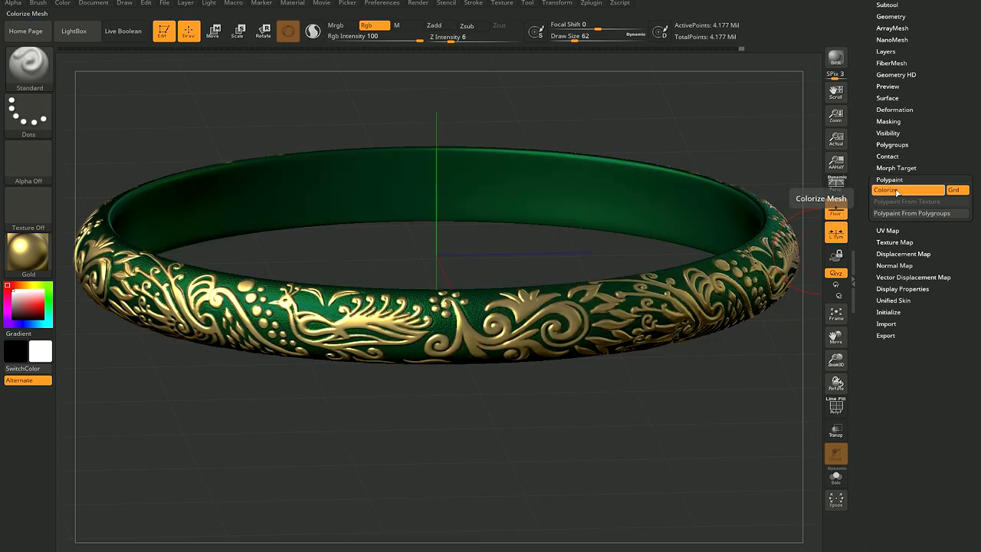
{"action": "left_click", "coordinate": [897, 191]}
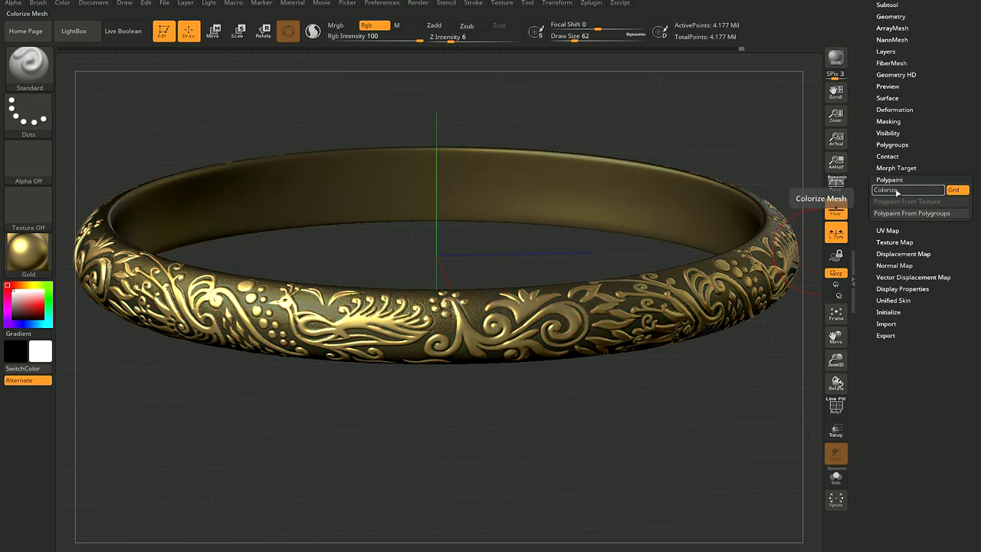
{"action": "left_click", "coordinate": [896, 191]}
{"action": "left_click", "coordinate": [896, 191]}
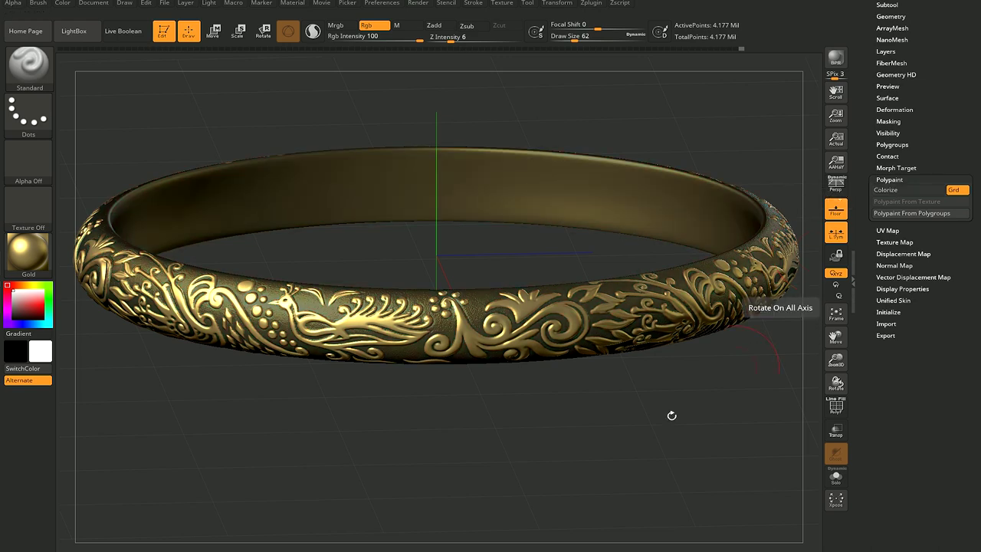
- Mask the band with MaskPen, invert the mask onto the relief, and zoom in
{"action": "key", "text": "ctrl"}
{"action": "left_click", "coordinate": [556, 475], "text": "ctrl"}
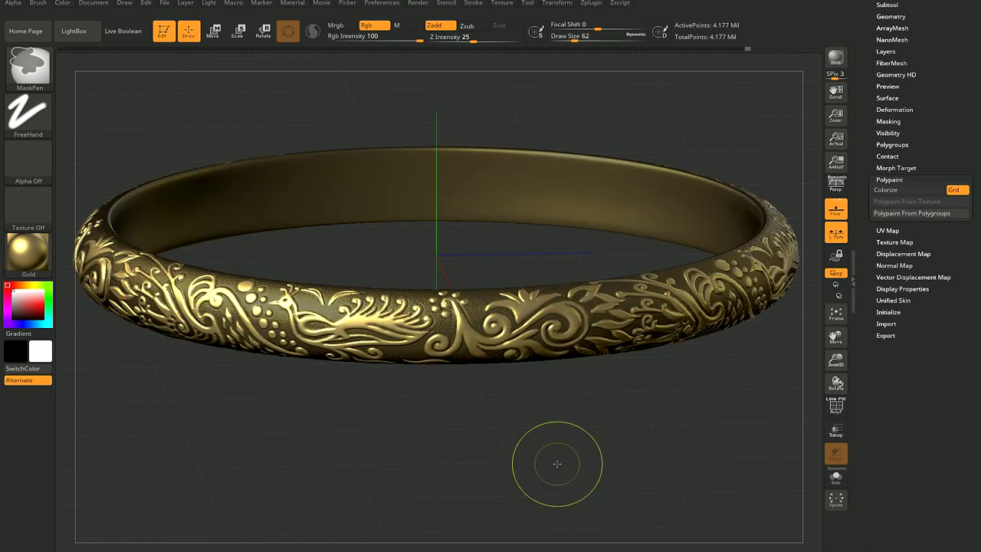
{"action": "left_click", "coordinate": [557, 464], "text": "ctrl"}
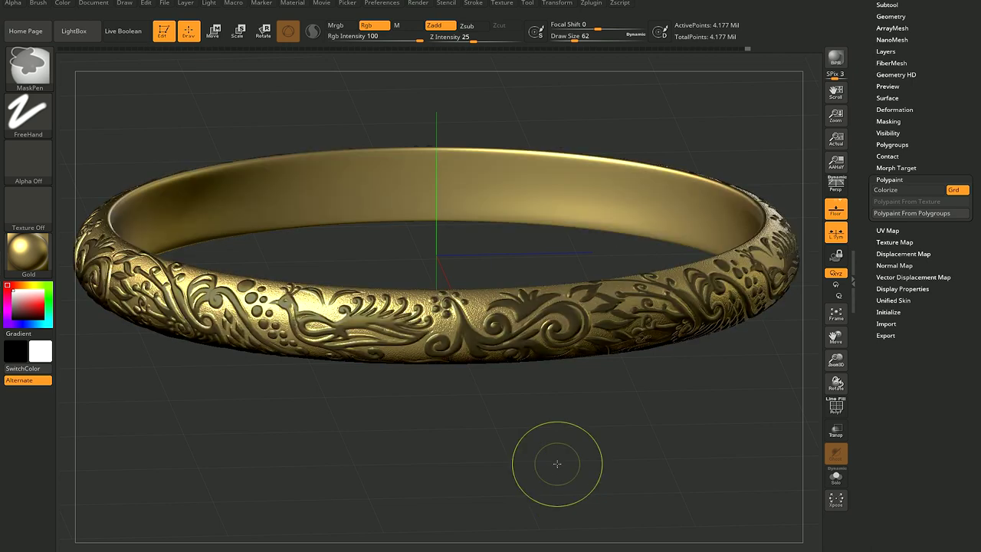
{"action": "left_click_drag", "start_coordinate": [557, 464], "coordinate": [434, 407]}
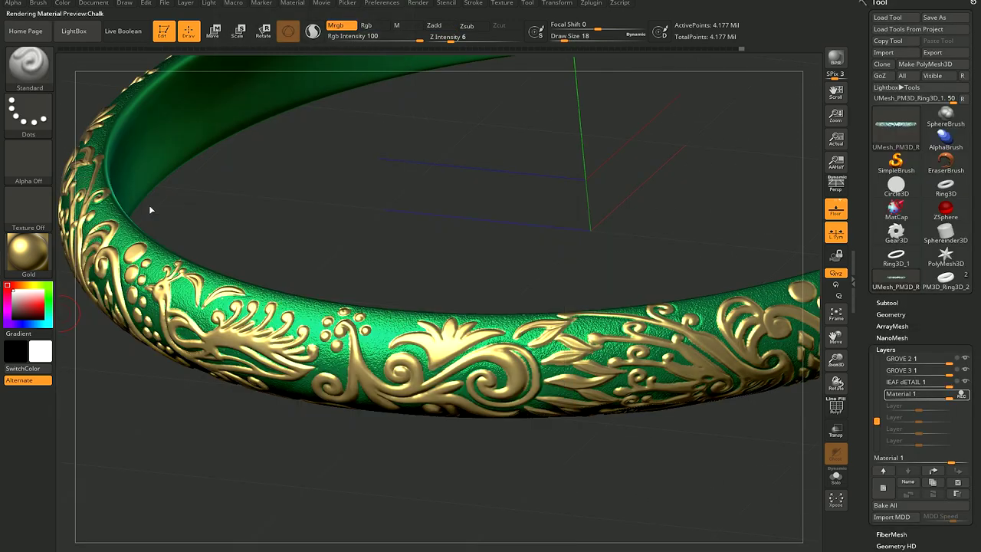
- Try the MAH_Shiny and Droplet materials on the ring, inspecting the engraved band
{"action": "left_click", "coordinate": [20, 258]}
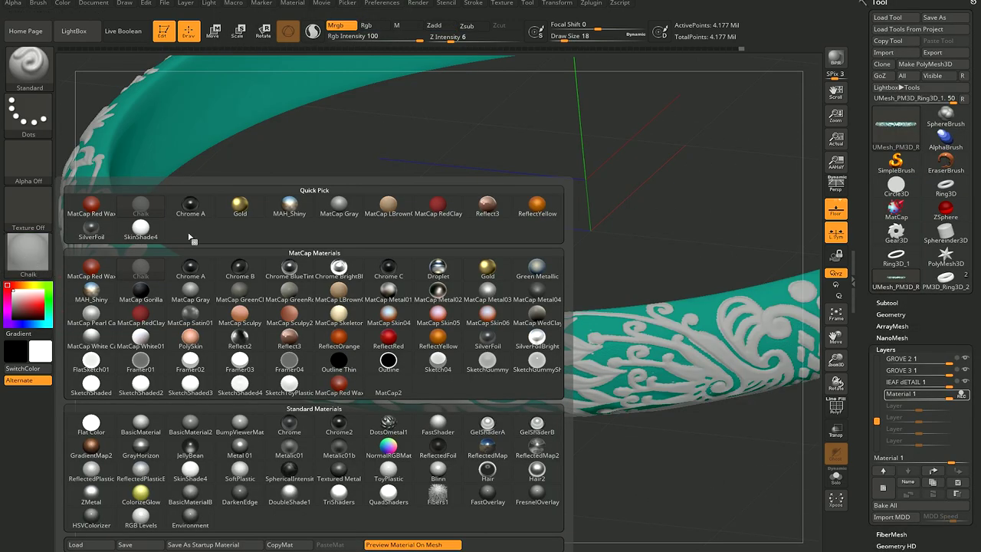
{"action": "left_click", "coordinate": [299, 203]}
{"action": "mouse_move", "coordinate": [414, 398]}
{"action": "left_mouse_down"}
{"action": "mouse_move", "coordinate": [621, 403]}
{"action": "mouse_move", "coordinate": [586, 377]}
{"action": "left_mouse_up"}
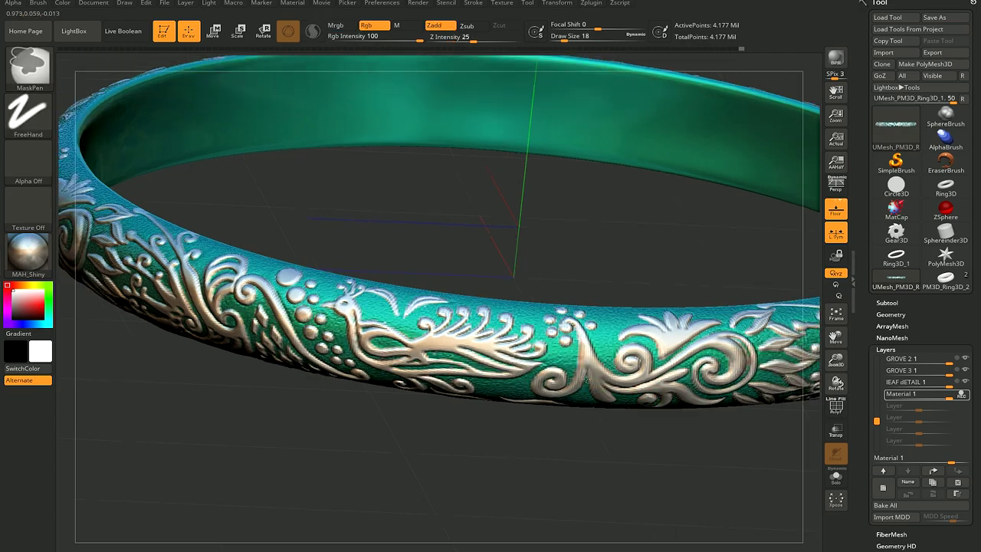
{"action": "left_click", "coordinate": [28, 253]}
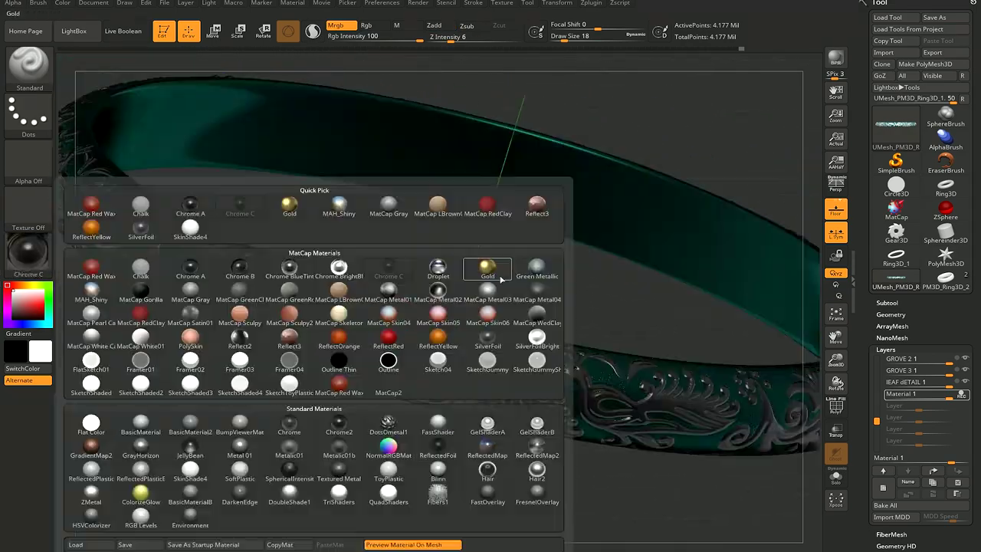
{"action": "left_click", "coordinate": [437, 270]}
{"action": "left_click_drag", "start_coordinate": [419, 153], "coordinate": [652, 495]}
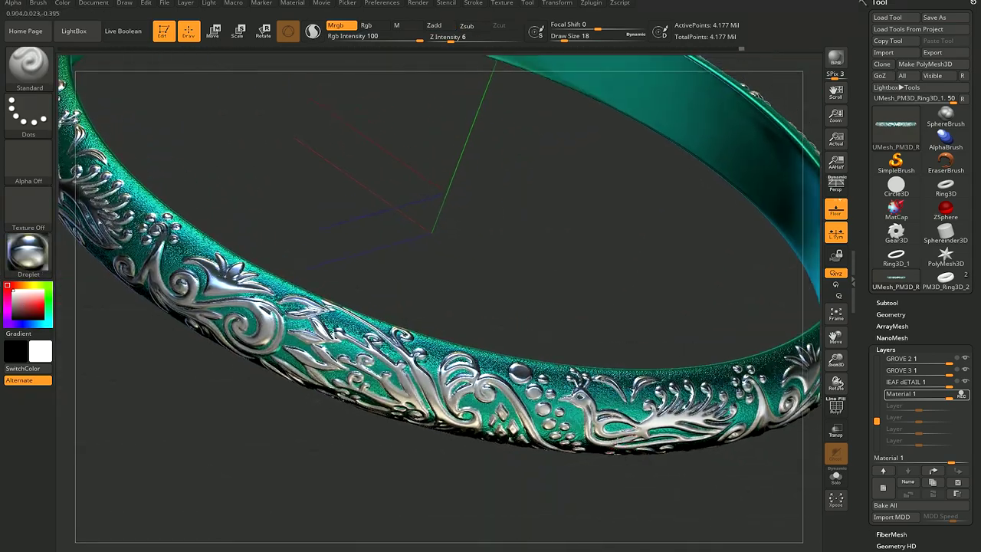
- Preview Green Metallic and another material, then return the ring to MAH_Shiny
{"action": "left_click", "coordinate": [28, 253]}
{"action": "left_click", "coordinate": [538, 270]}
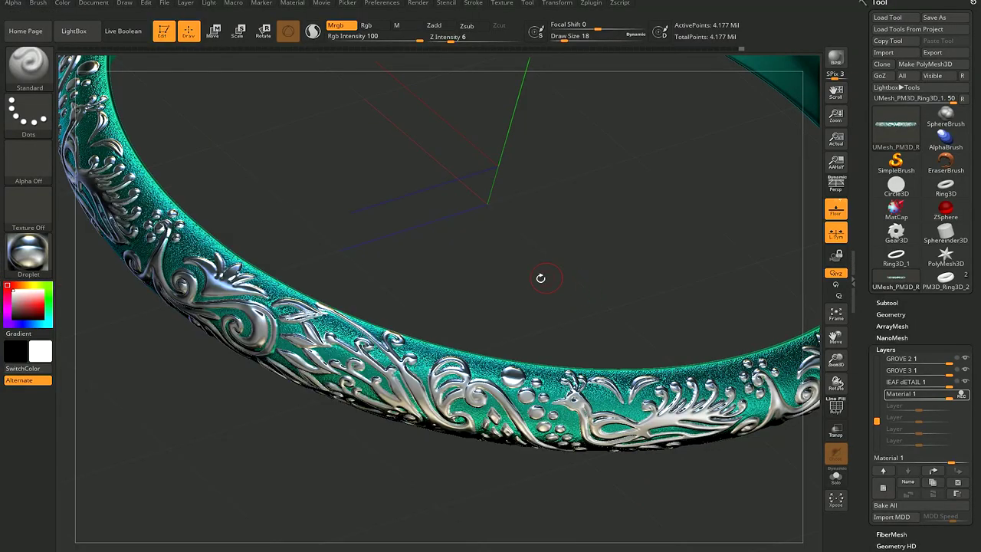
{"action": "left_click", "coordinate": [28, 253]}
{"action": "left_click", "coordinate": [539, 270]}
{"action": "left_click", "coordinate": [40, 268]}
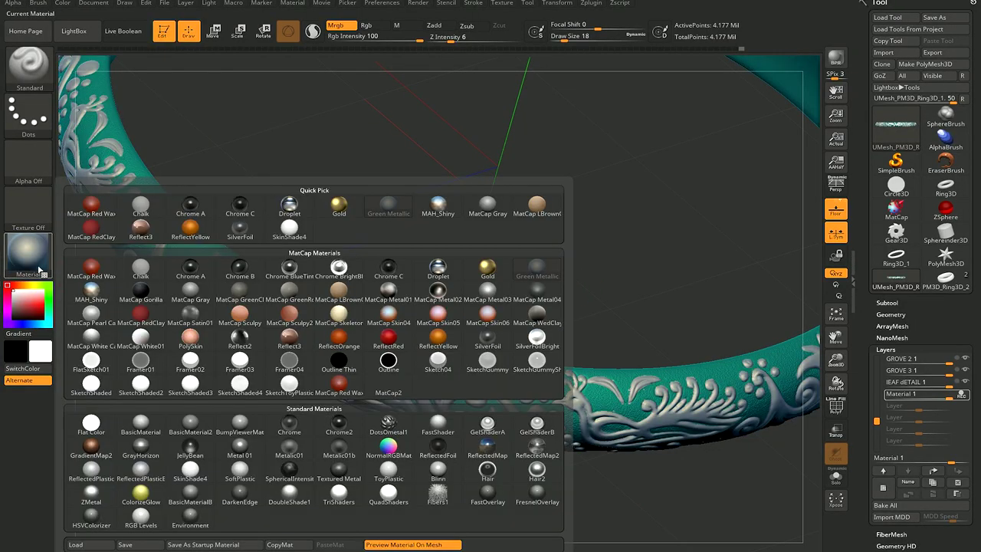
{"action": "left_click", "coordinate": [79, 297]}
{"action": "left_click_drag", "start_coordinate": [413, 358], "coordinate": [322, 230]}
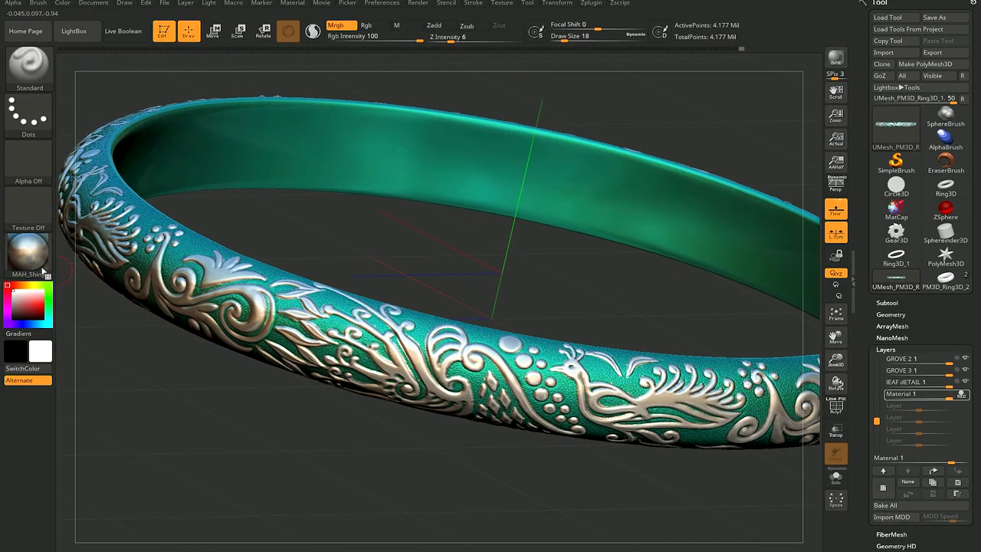
{"action": "left_click", "coordinate": [28, 253]}
{"action": "left_click", "coordinate": [195, 341]}
- Apply the MatCap Satin01 and then Reflect2 materials, tilting the ring lower
{"action": "left_click", "coordinate": [29, 253]}
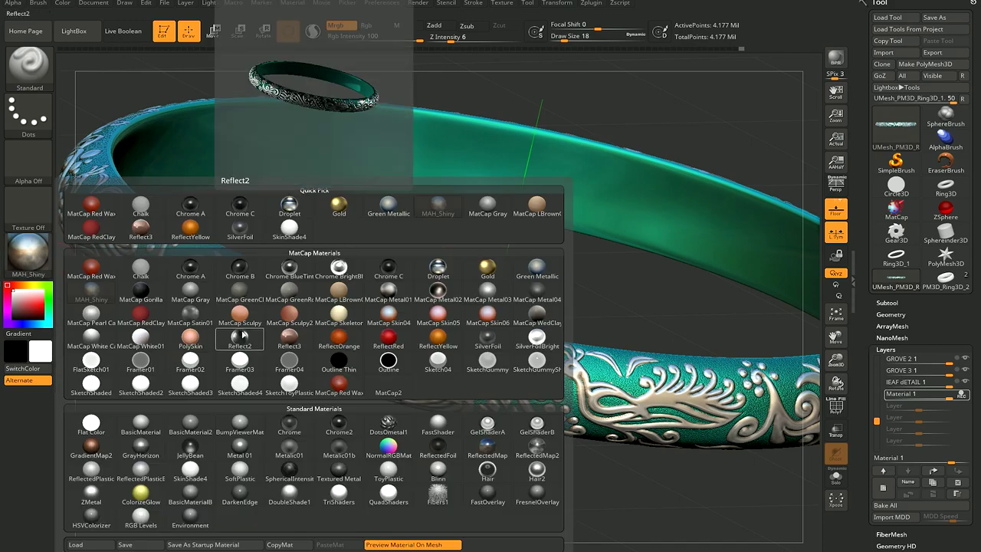
{"action": "left_click", "coordinate": [78, 264]}
{"action": "left_click", "coordinate": [29, 253]}
{"action": "left_click", "coordinate": [245, 344]}
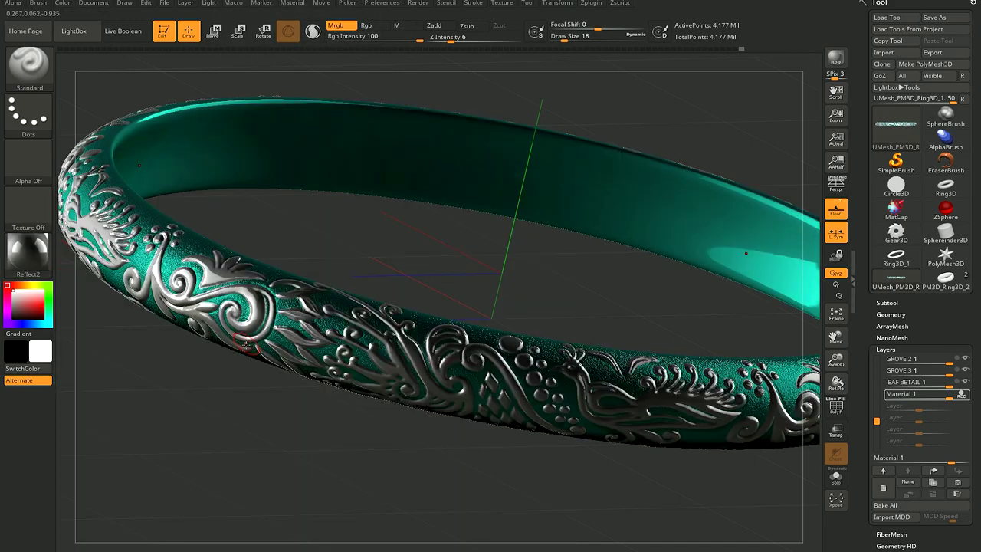
{"action": "left_click_drag", "start_coordinate": [518, 392], "coordinate": [521, 380]}
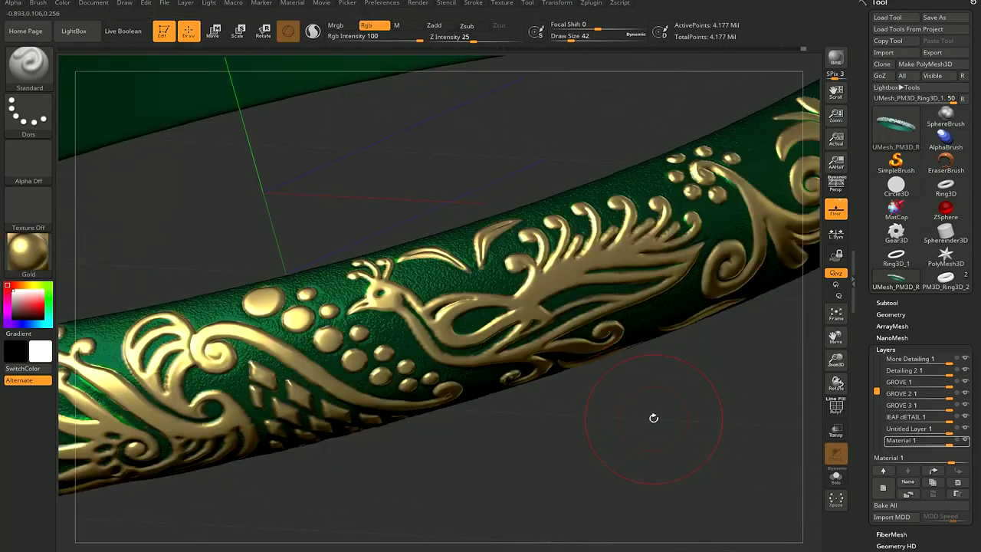
- Orbit closer to the green-and-gold ring
{"action": "mouse_move", "coordinate": [653, 417]}
{"action": "left_mouse_down"}
{"action": "mouse_move", "coordinate": [646, 427]}
{"action": "mouse_move", "coordinate": [678, 430]}
{"action": "mouse_move", "coordinate": [657, 416]}
{"action": "mouse_move", "coordinate": [526, 444]}
{"action": "mouse_move", "coordinate": [737, 422]}
{"action": "left_mouse_up"}
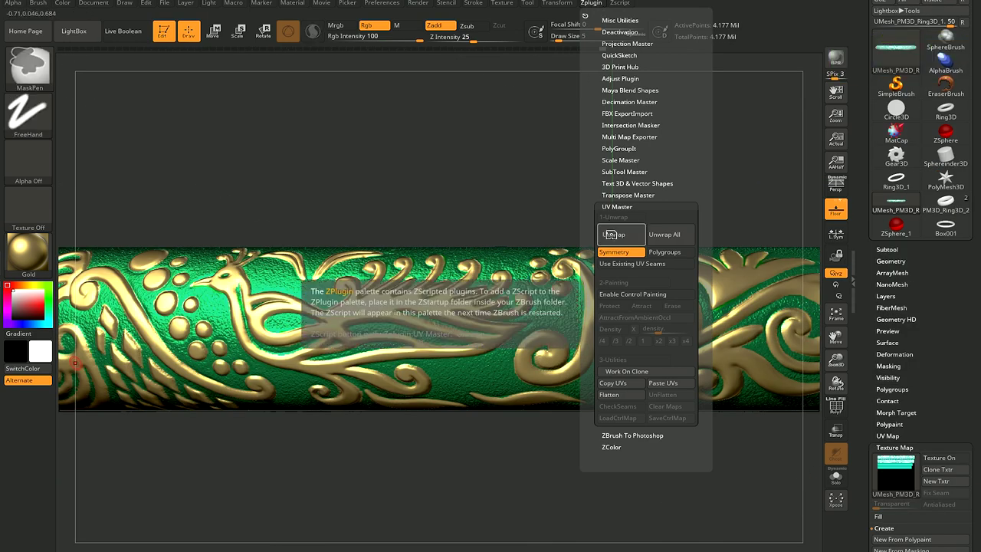
- Unwrap the band's UVs with UV Master and close the plugin options
{"action": "left_click", "coordinate": [610, 235]}
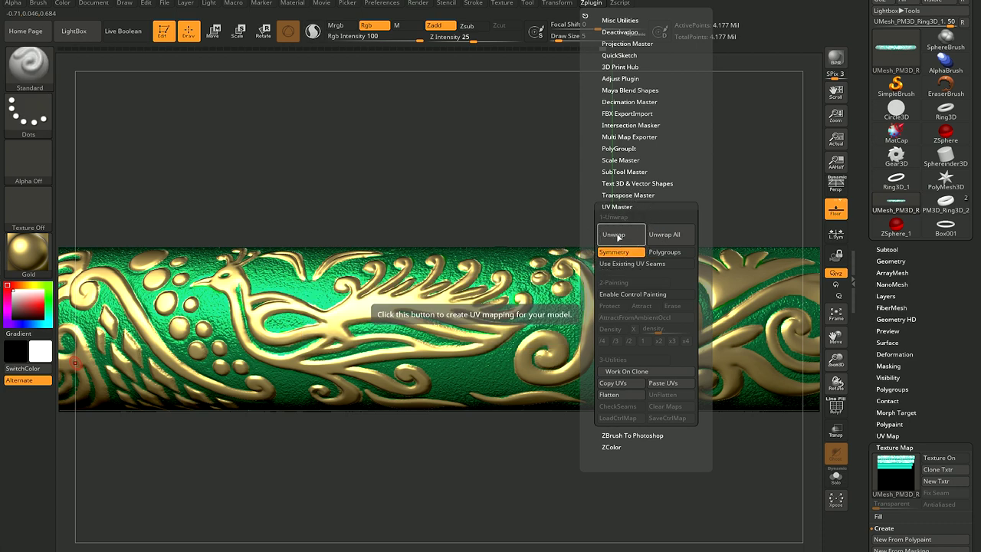
{"action": "left_click", "coordinate": [618, 237]}
{"action": "left_click", "coordinate": [618, 237]}
{"action": "left_click", "coordinate": [589, 6]}
- Expand Tool > Texture Map and scroll to its Create options
{"action": "left_click", "coordinate": [891, 262]}
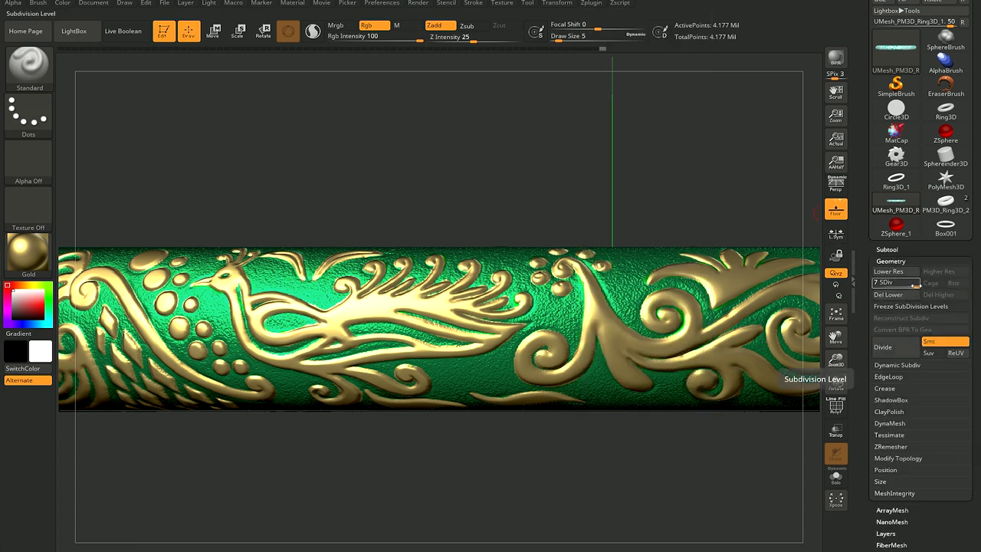
{"action": "left_click", "coordinate": [891, 261]}
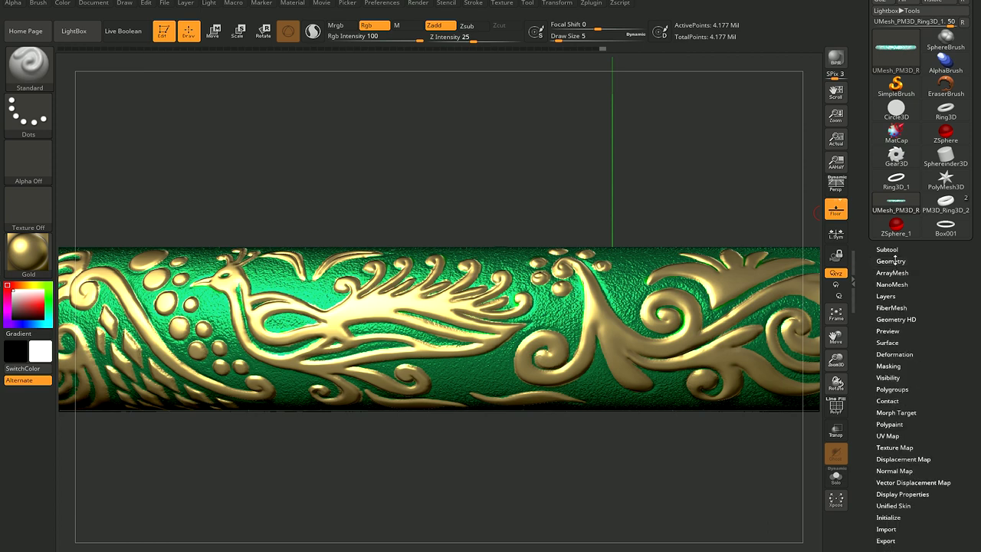
{"action": "left_click", "coordinate": [894, 447]}
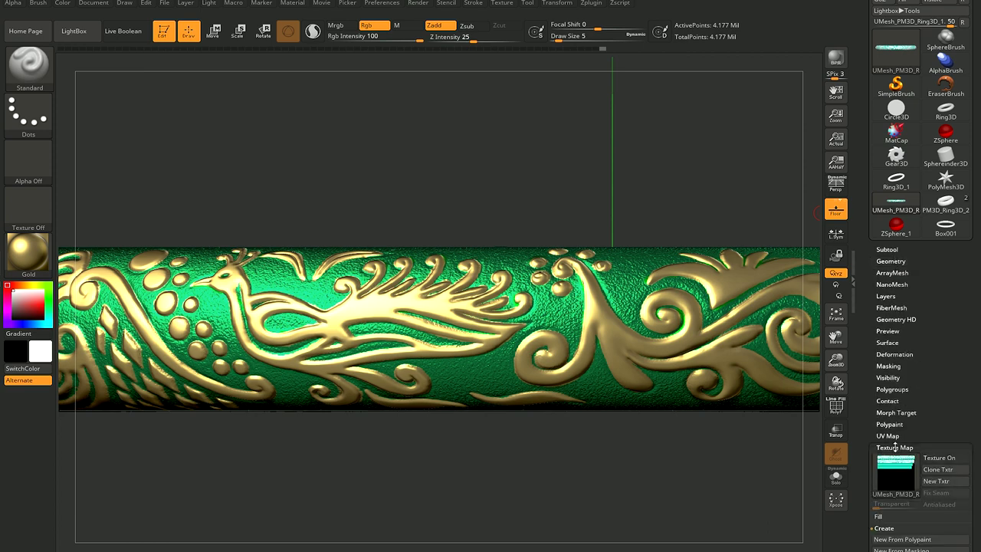
{"action": "left_click_drag", "start_coordinate": [856, 515], "coordinate": [864, 459]}
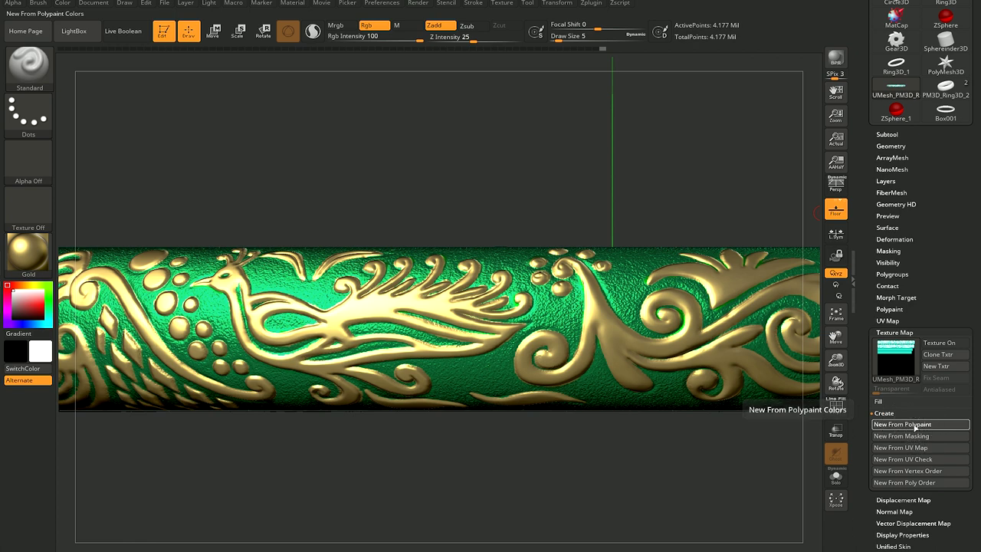
- Create a texture from the band's polypaint, clone it, and export it from the Texture palette
{"action": "left_click", "coordinate": [913, 425]}
{"action": "mouse_move", "coordinate": [895, 357]}
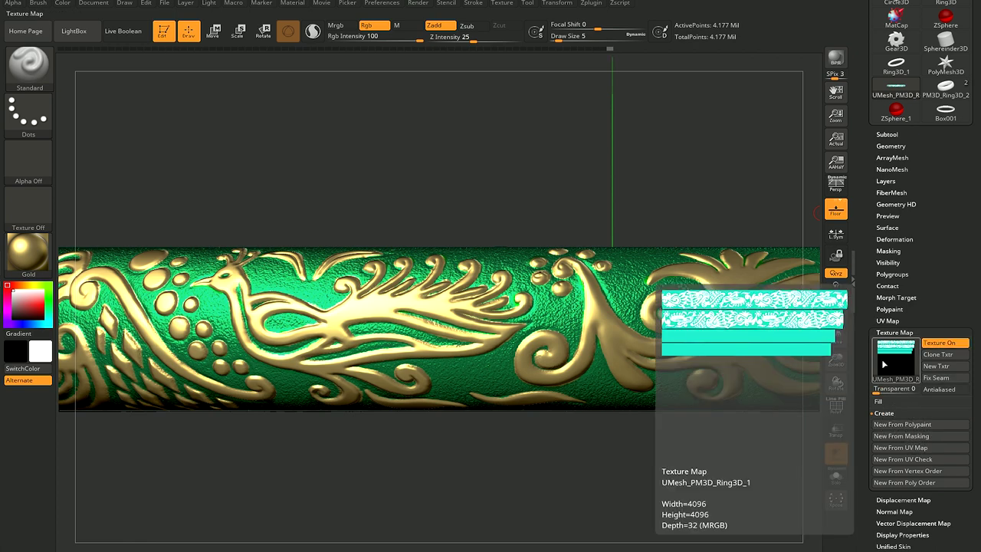
{"action": "left_click", "coordinate": [935, 355]}
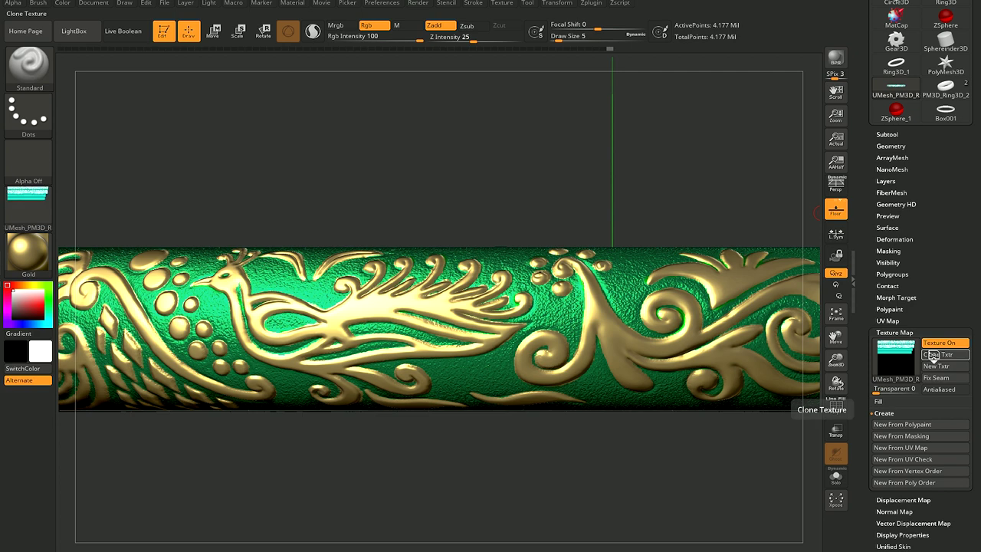
{"action": "left_click", "coordinate": [44, 213]}
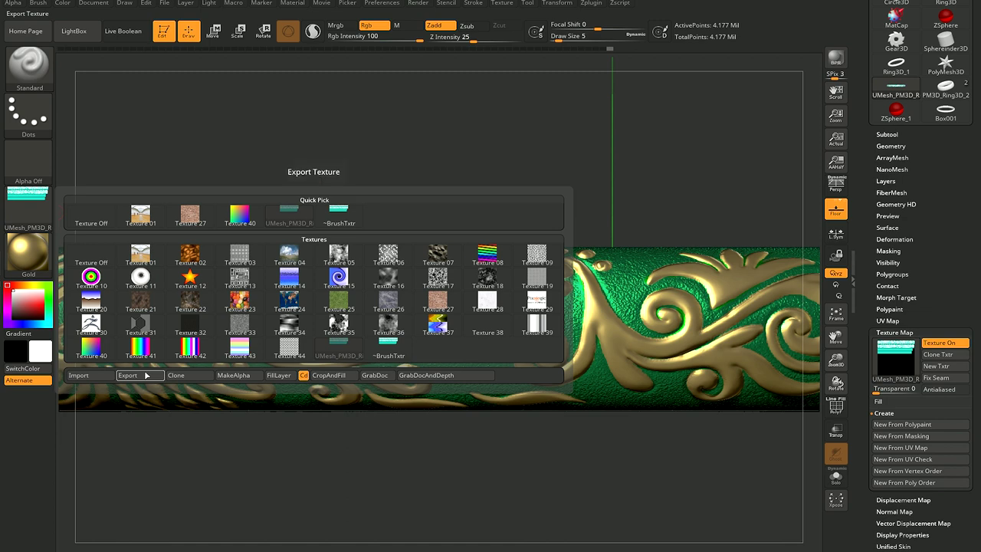
{"action": "left_click", "coordinate": [894, 332]}
{"action": "left_click", "coordinate": [894, 355]}
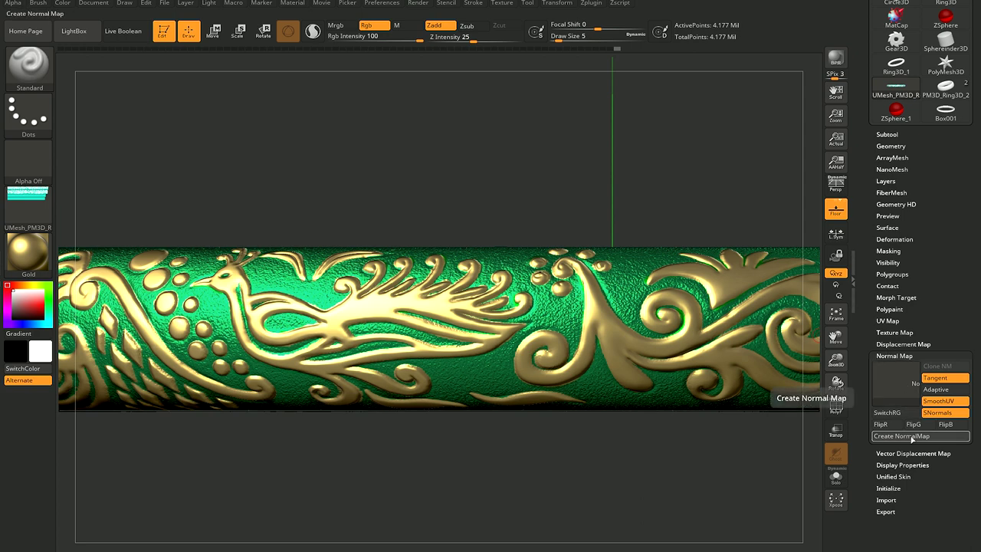
- After the Create NormalMap warning, lower the band's subdivision level from 7 to 1
{"action": "left_click", "coordinate": [909, 435]}
{"action": "left_click", "coordinate": [890, 146]}
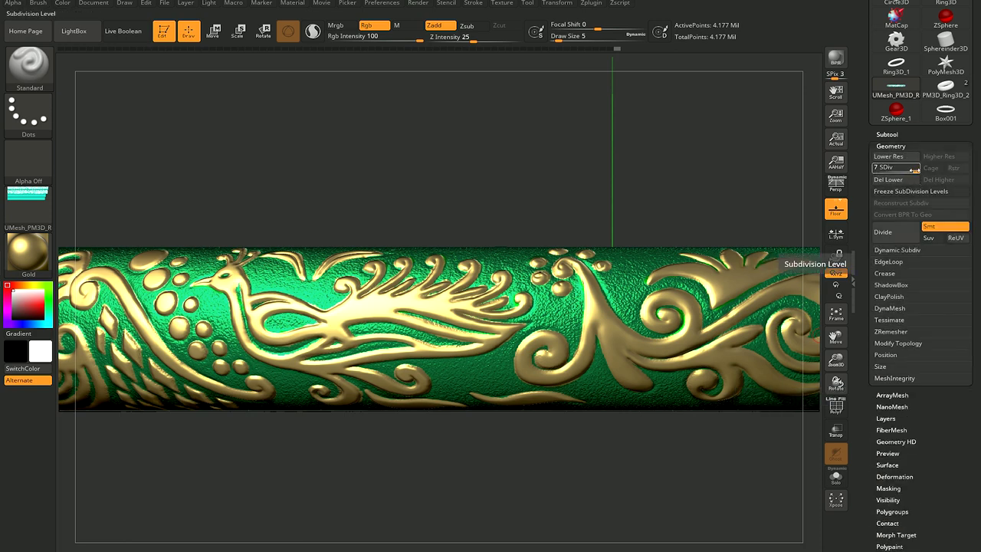
{"action": "left_click_drag", "start_coordinate": [914, 169], "coordinate": [876, 170]}
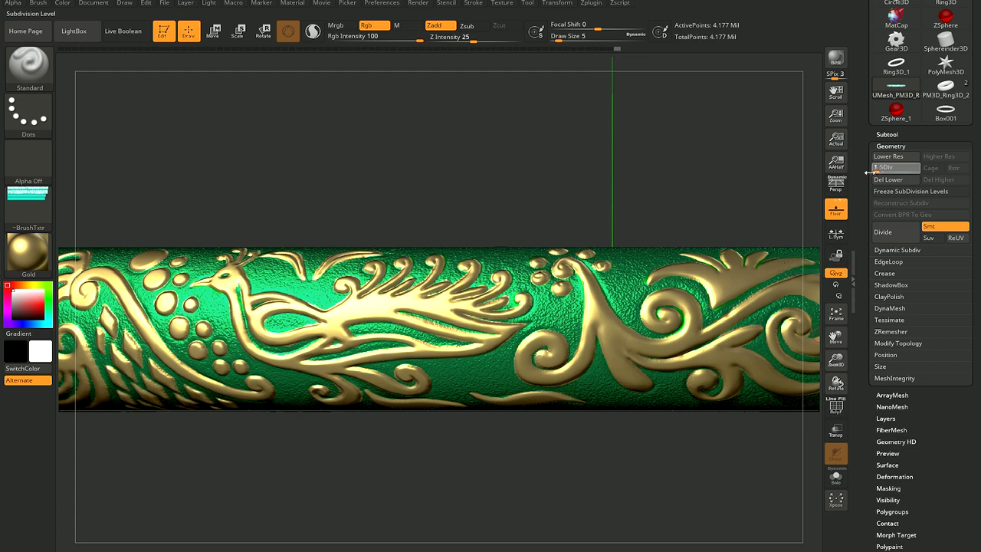
{"action": "left_click", "coordinate": [890, 146]}
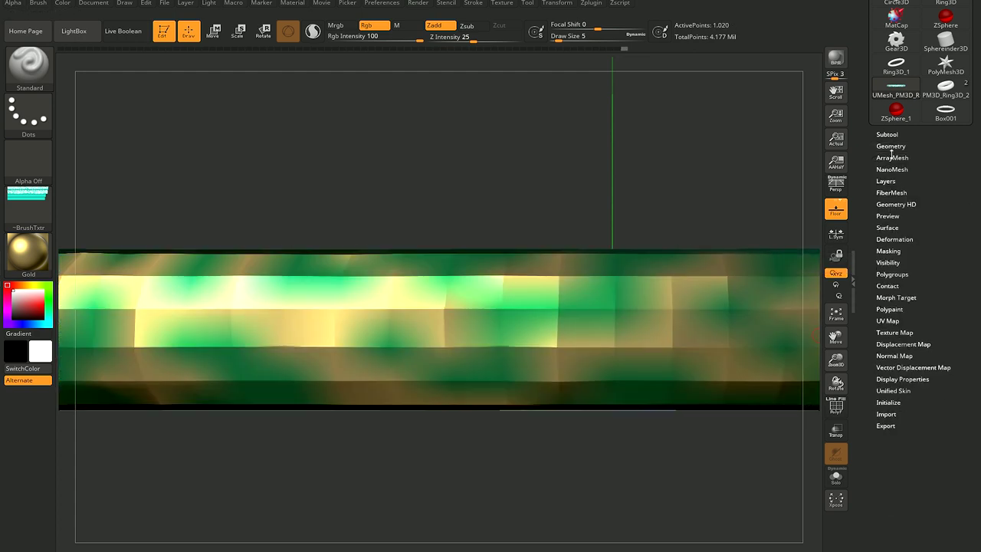
{"action": "left_click", "coordinate": [896, 342]}
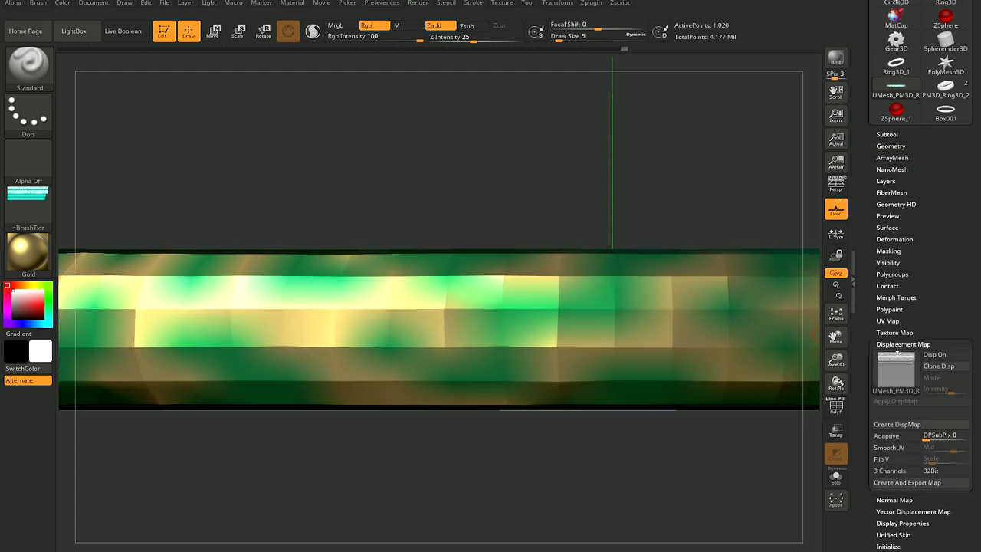
- Create a 4096×4096 displacement map, clone it into the alpha slot, and export it
{"action": "left_click", "coordinate": [914, 426]}
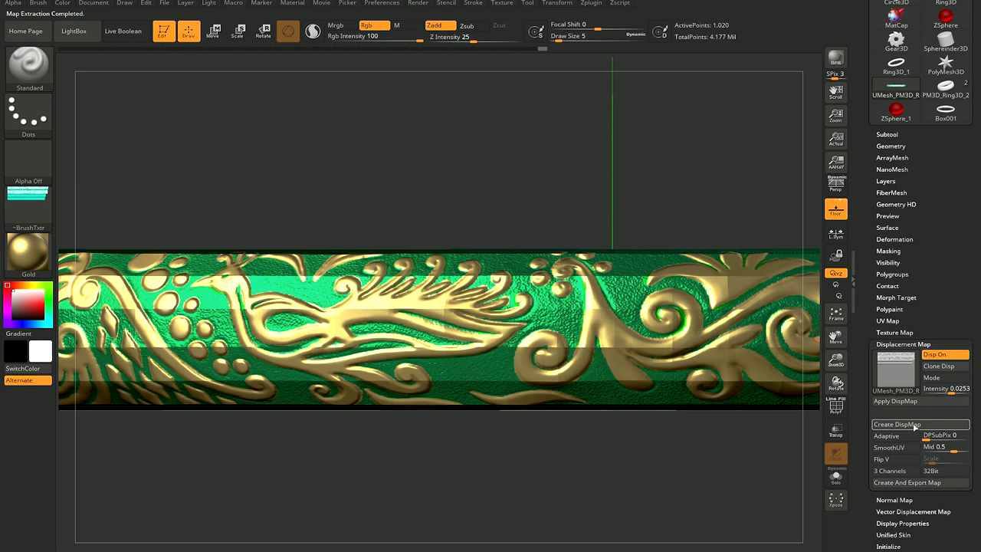
{"action": "mouse_move", "coordinate": [896, 371]}
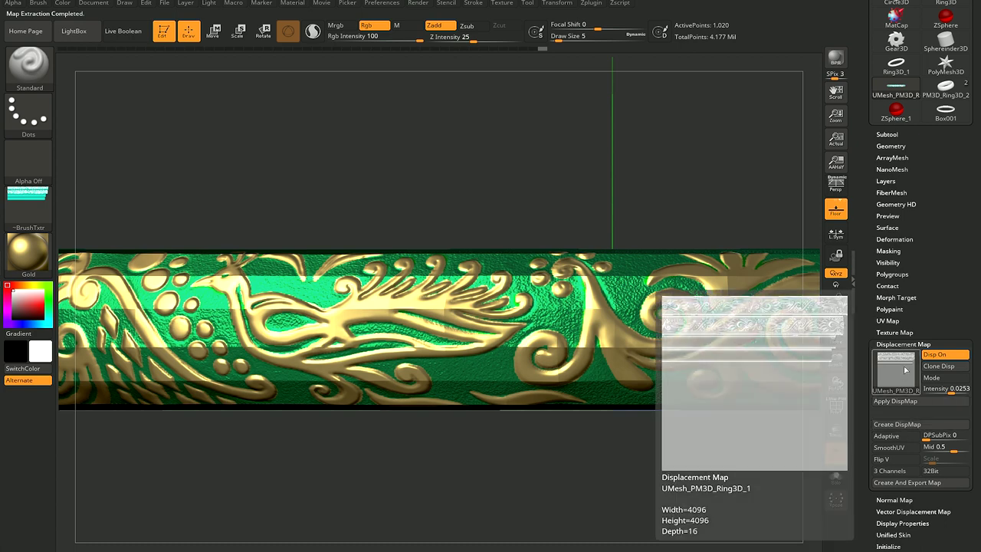
{"action": "left_click", "coordinate": [904, 370]}
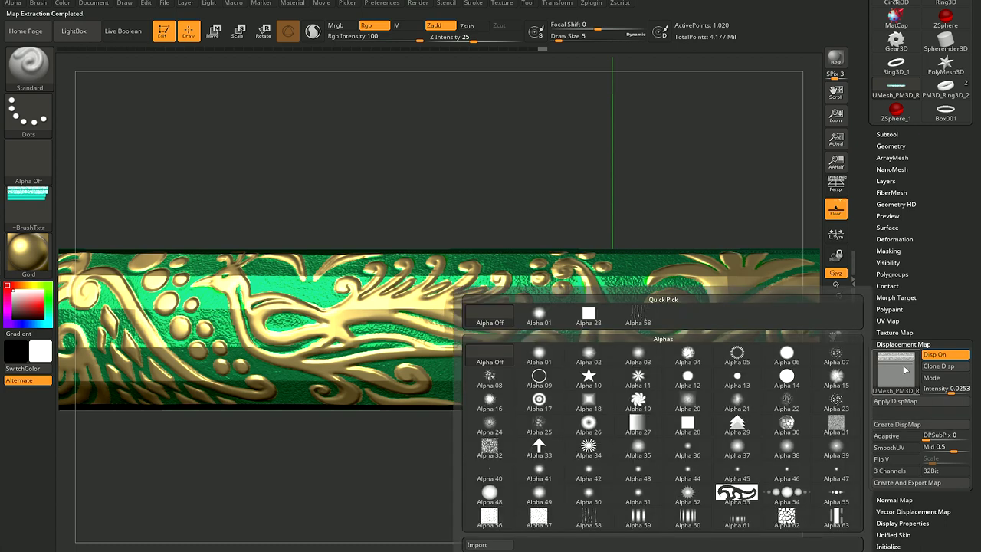
{"action": "left_click", "coordinate": [941, 366]}
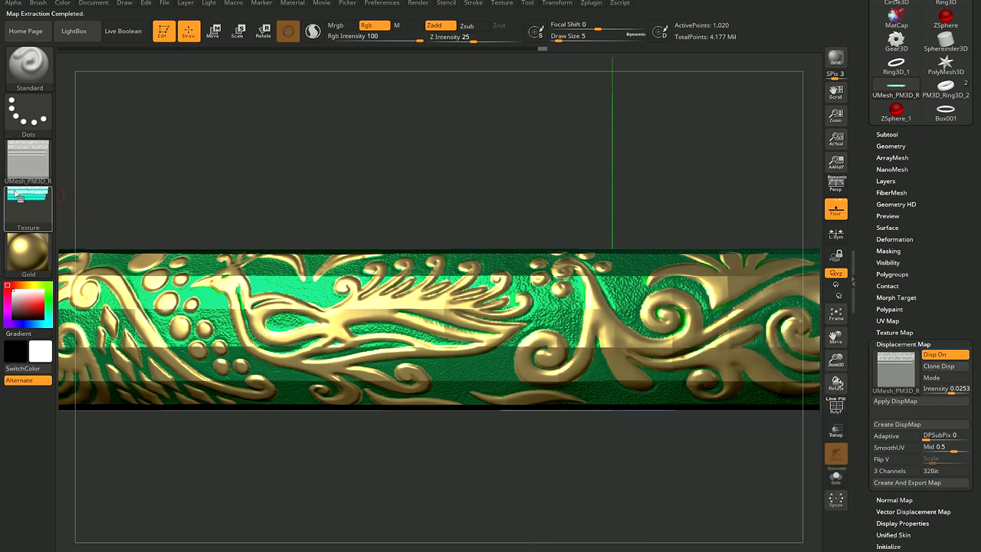
{"action": "mouse_move", "coordinate": [28, 161]}
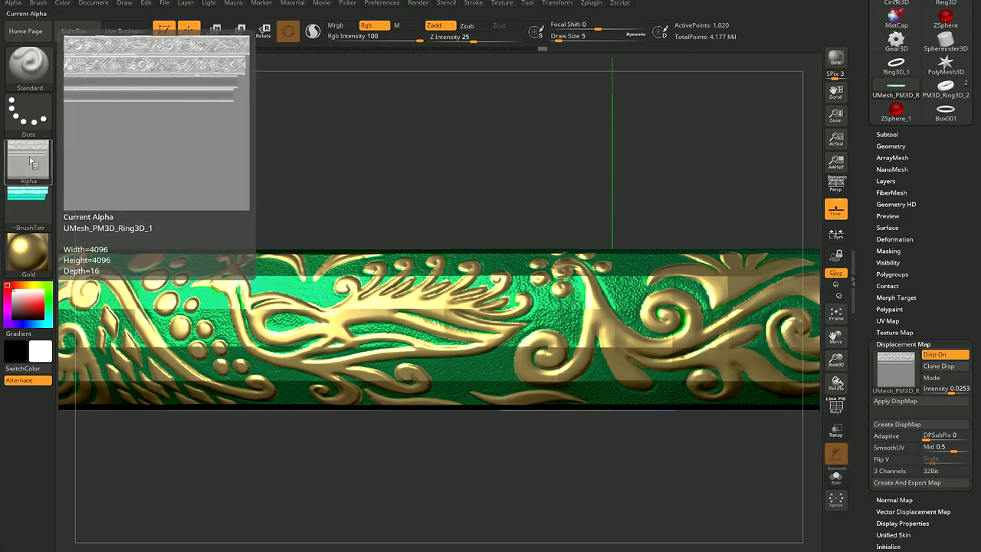
{"action": "left_click", "coordinate": [31, 161]}
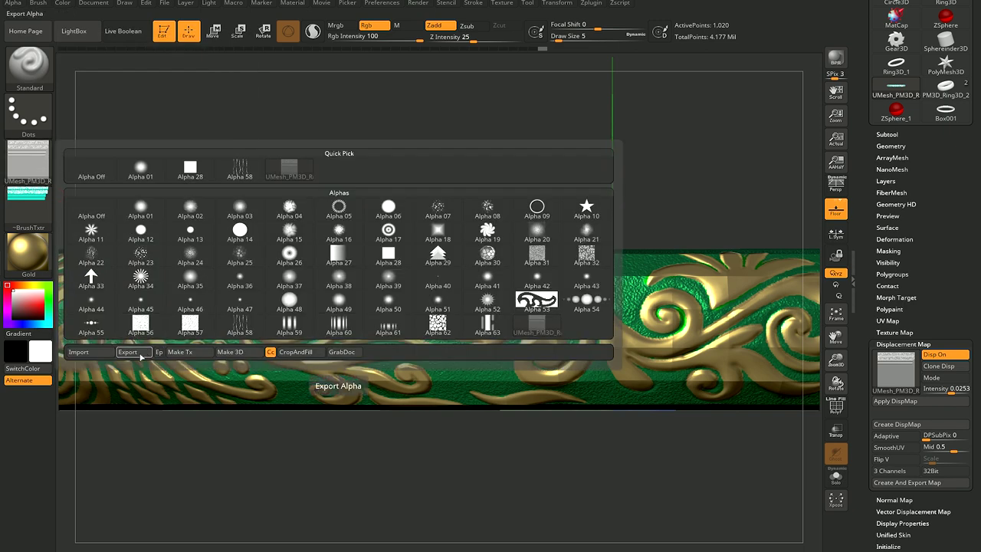
{"action": "left_click", "coordinate": [894, 356]}
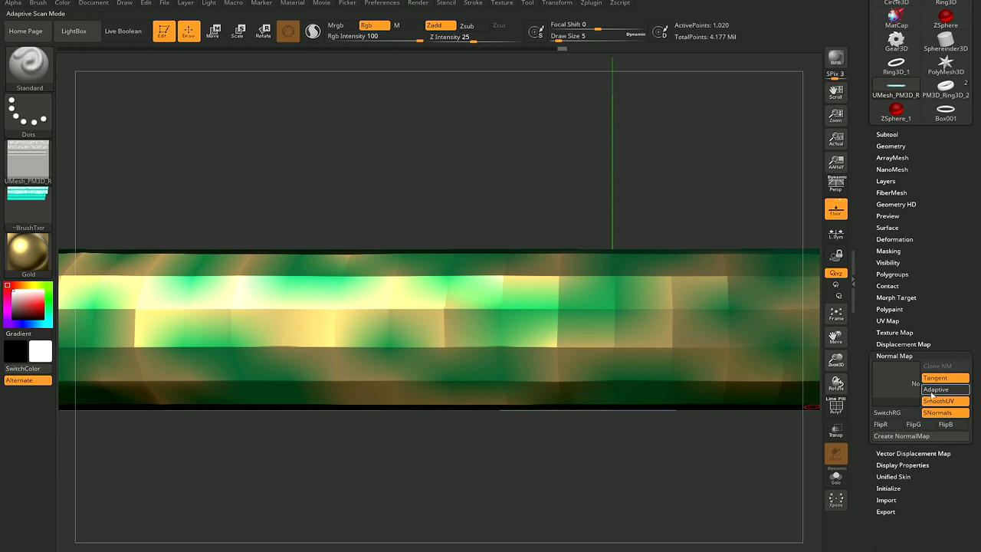
- Create the 4096×4096 normal map, clone it into the texture slot, and export it
{"action": "left_click", "coordinate": [902, 436]}
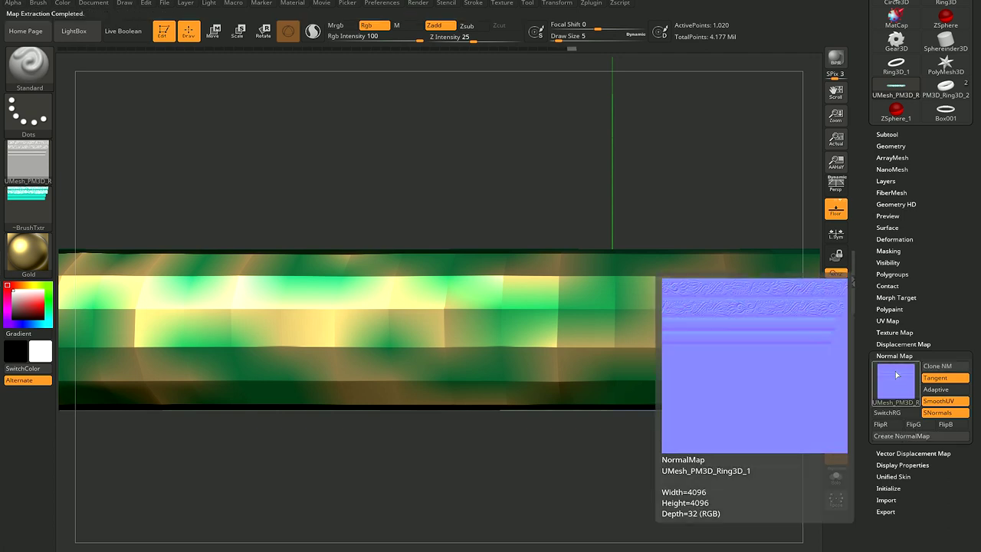
{"action": "left_click", "coordinate": [938, 367]}
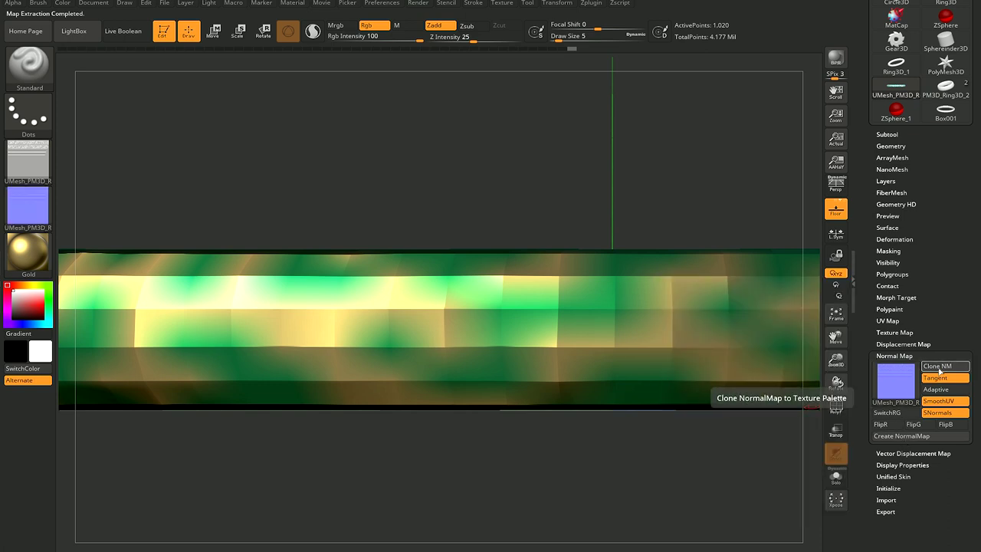
{"action": "left_click", "coordinate": [27, 205]}
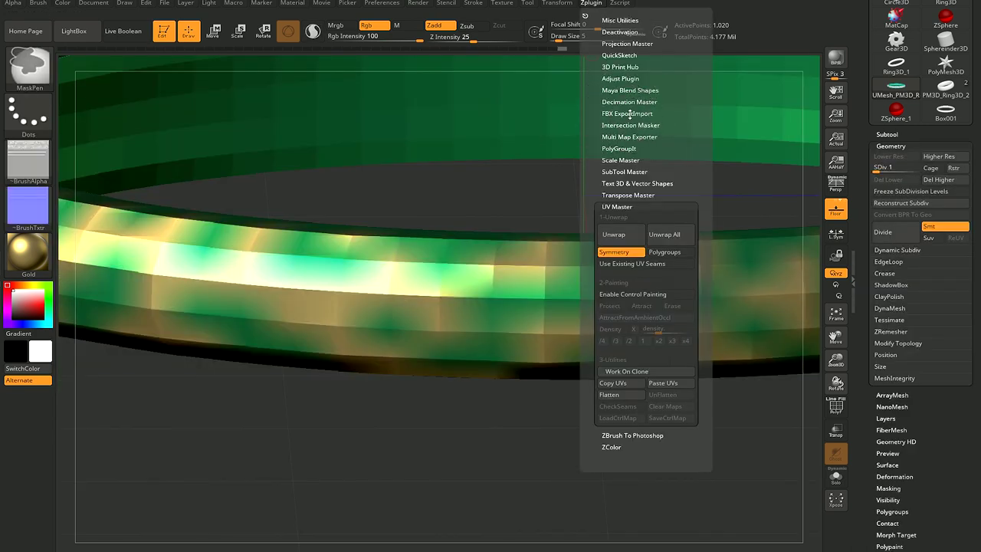
{"action": "left_click", "coordinate": [629, 113]}
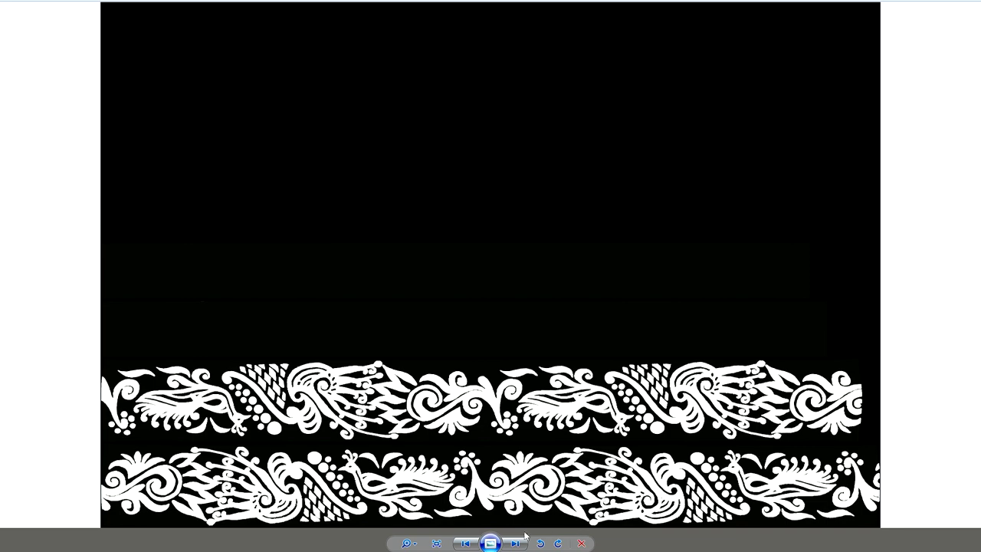
- Inspect the inverted ornament mask and the grey relief render, zooming and panning across its bands
{"action": "left_click", "coordinate": [515, 543]}
{"action": "scroll", "coordinate": [664, 504], "scroll_direction": "up", "scroll_amount": 3}
{"action": "scroll", "coordinate": [663, 503], "scroll_direction": "down", "scroll_amount": 5}
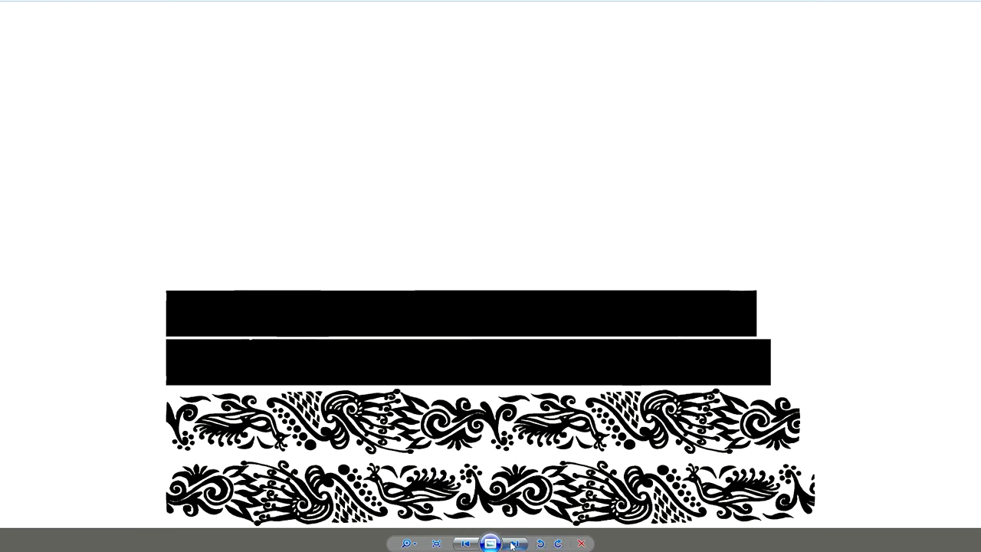
{"action": "left_click", "coordinate": [515, 543]}
{"action": "scroll", "coordinate": [555, 482], "scroll_direction": "up", "scroll_amount": 3}
{"action": "left_click_drag", "start_coordinate": [541, 480], "coordinate": [553, 314]}
{"action": "scroll", "coordinate": [553, 314], "scroll_direction": "up", "scroll_amount": 2}
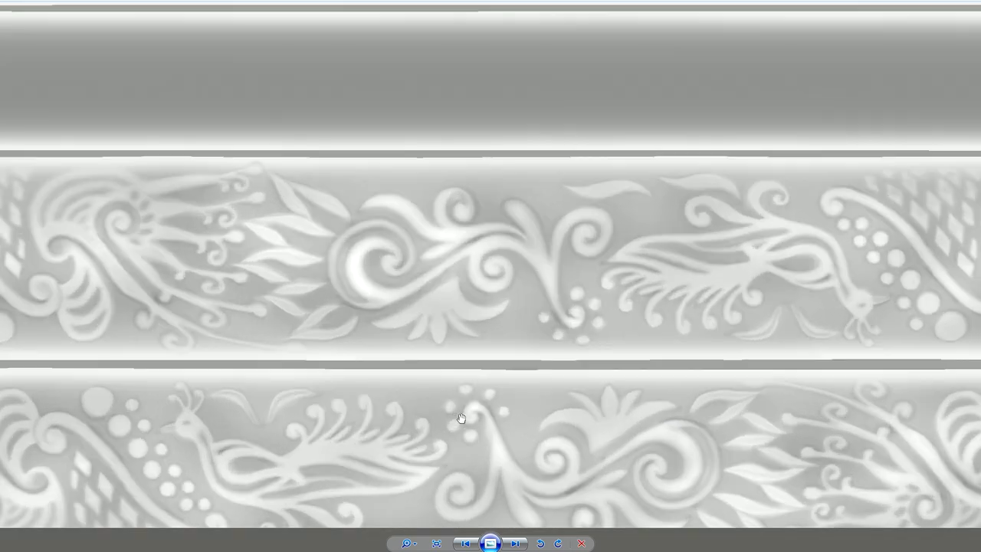
{"action": "mouse_move", "coordinate": [465, 416]}
{"action": "left_mouse_down"}
{"action": "mouse_move", "coordinate": [628, 375]}
{"action": "mouse_move", "coordinate": [486, 355]}
{"action": "left_mouse_up"}
{"action": "left_click_drag", "start_coordinate": [814, 483], "coordinate": [728, 462]}
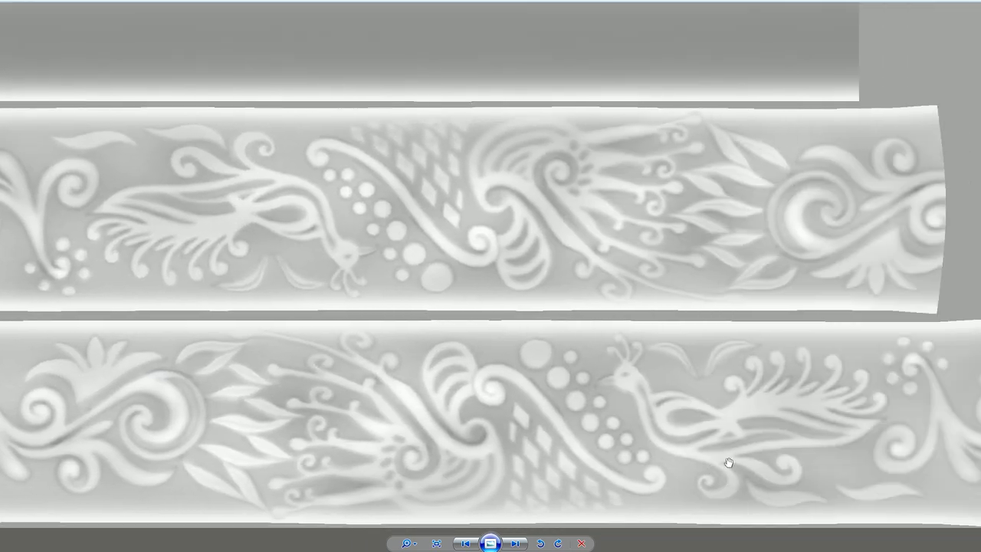
{"action": "scroll", "coordinate": [777, 455], "scroll_direction": "up", "scroll_amount": 1}
{"action": "scroll", "coordinate": [777, 455], "scroll_direction": "down", "scroll_amount": 3}
{"action": "scroll", "coordinate": [777, 455], "scroll_direction": "down", "scroll_amount": 1}
- Move past the displacement image to the blue normal map and pan along its ornament band
{"action": "left_click", "coordinate": [518, 545]}
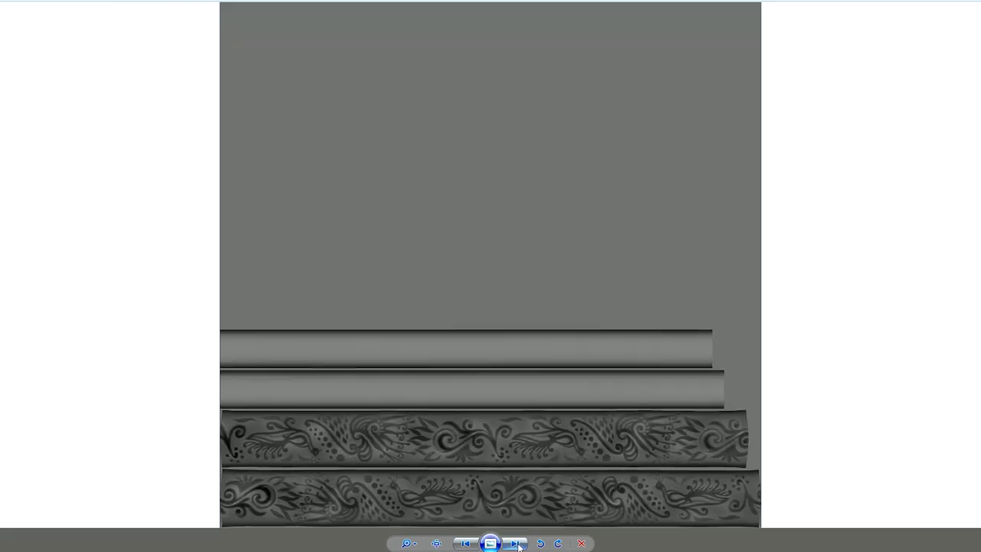
{"action": "left_click", "coordinate": [518, 545]}
{"action": "scroll", "coordinate": [516, 479], "scroll_direction": "up", "scroll_amount": 3}
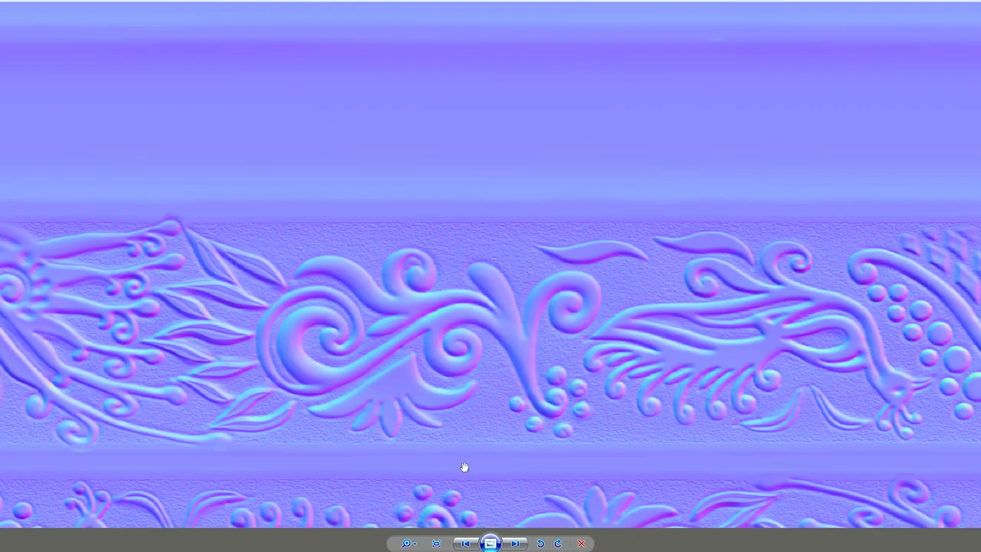
{"action": "scroll", "coordinate": [464, 465], "scroll_direction": "up", "scroll_amount": 2}
{"action": "left_click_drag", "start_coordinate": [278, 389], "coordinate": [638, 338]}
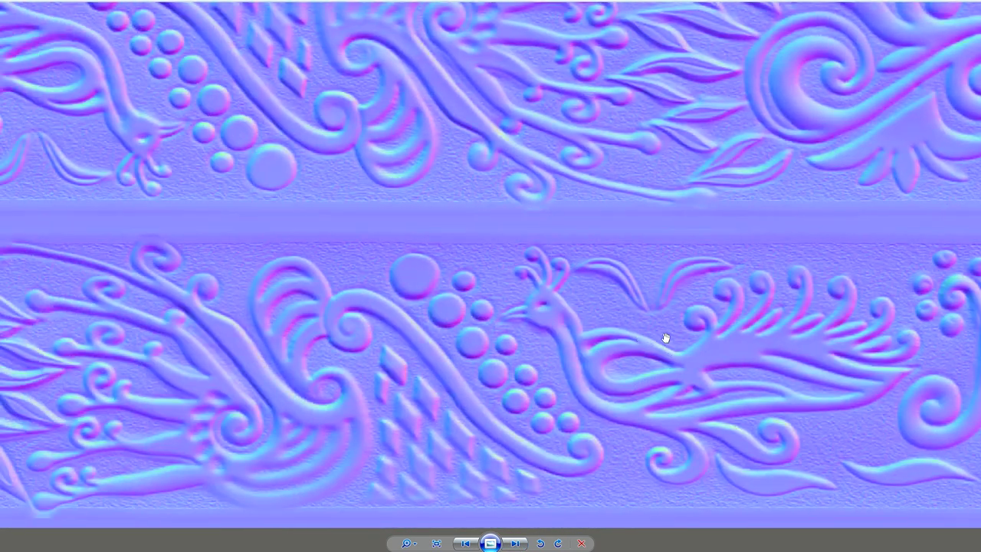
{"action": "scroll", "coordinate": [663, 338], "scroll_direction": "down", "scroll_amount": 2}
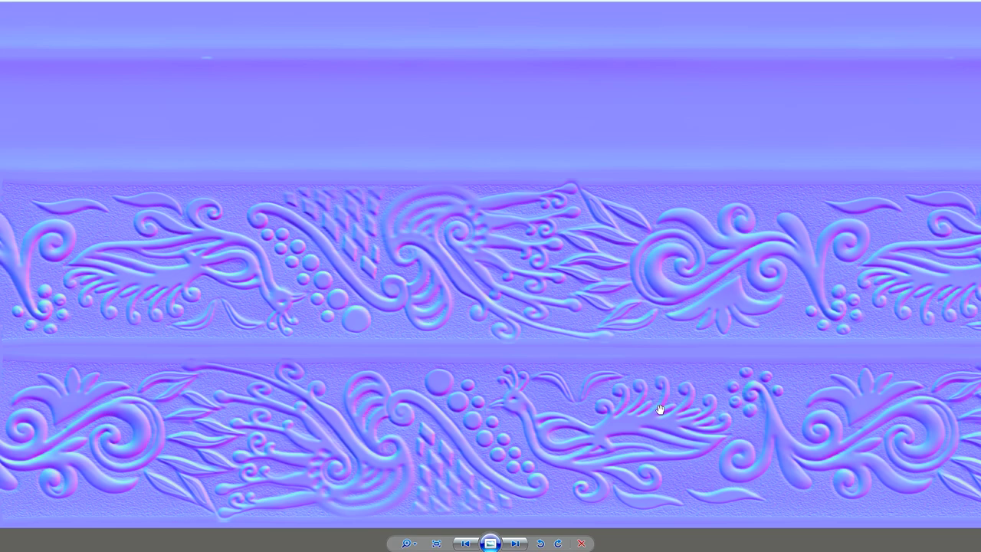
{"action": "left_click_drag", "start_coordinate": [659, 409], "coordinate": [128, 385]}
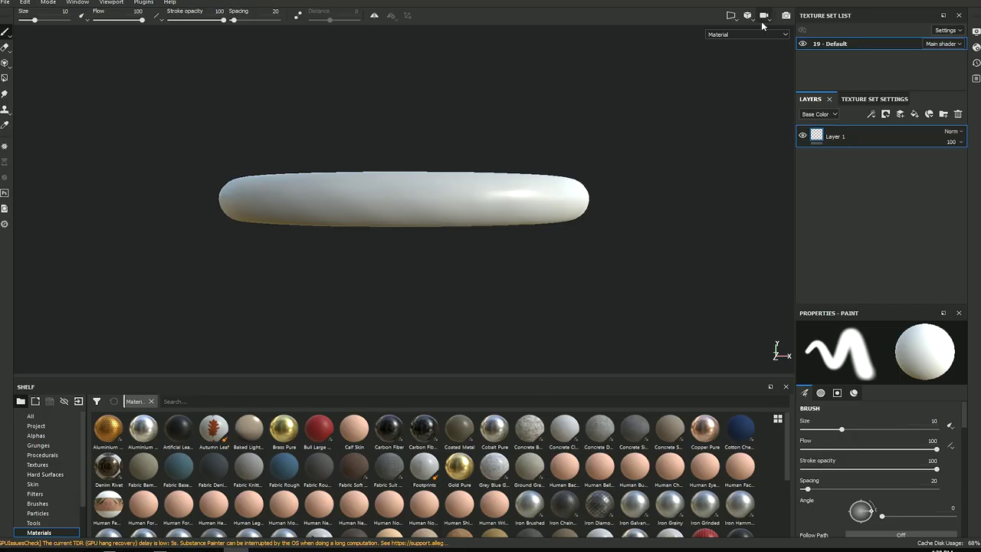
- Switch the viewport to orthographic and replace Layer 1 with a fill layer named Normal Map
{"action": "left_click", "coordinate": [752, 24]}
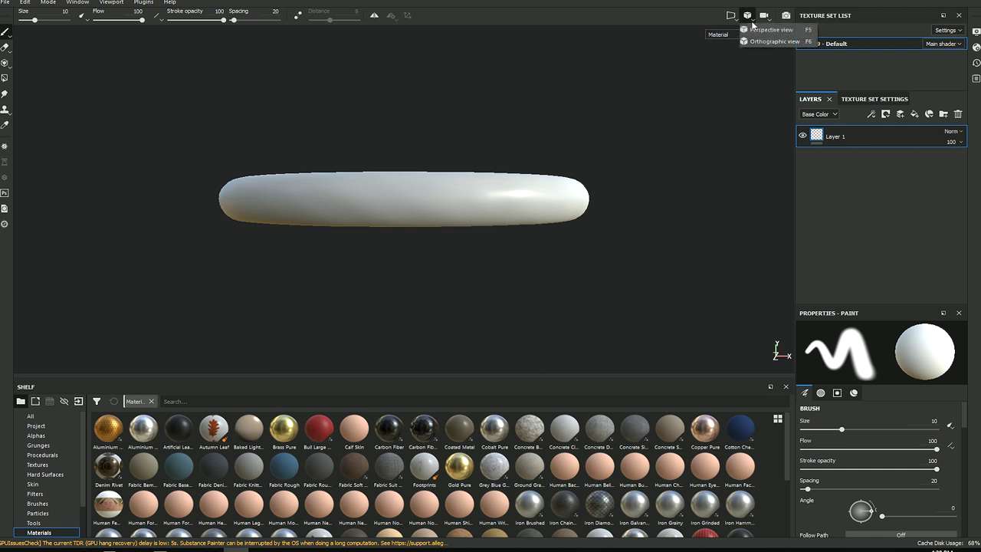
{"action": "left_click", "coordinate": [762, 41]}
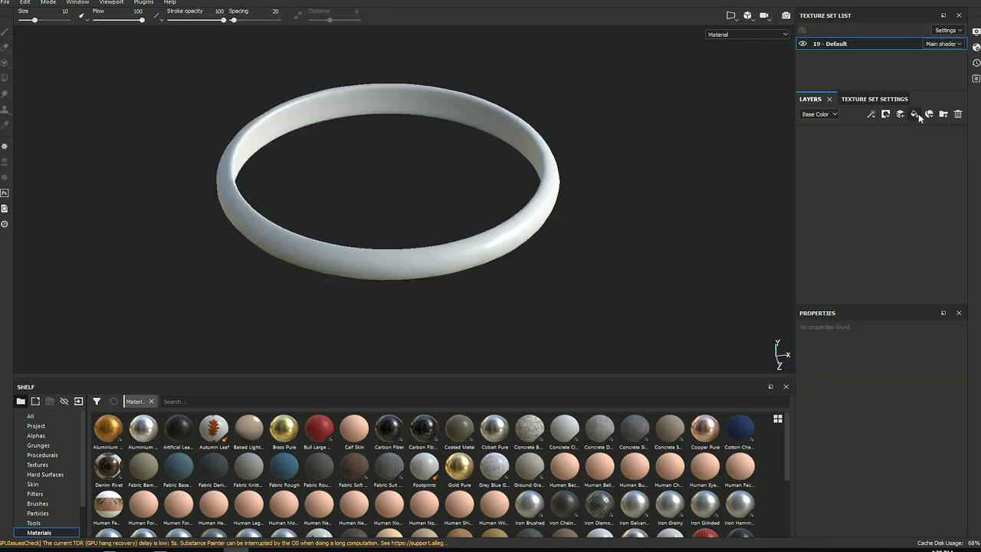
{"action": "left_click", "coordinate": [916, 114]}
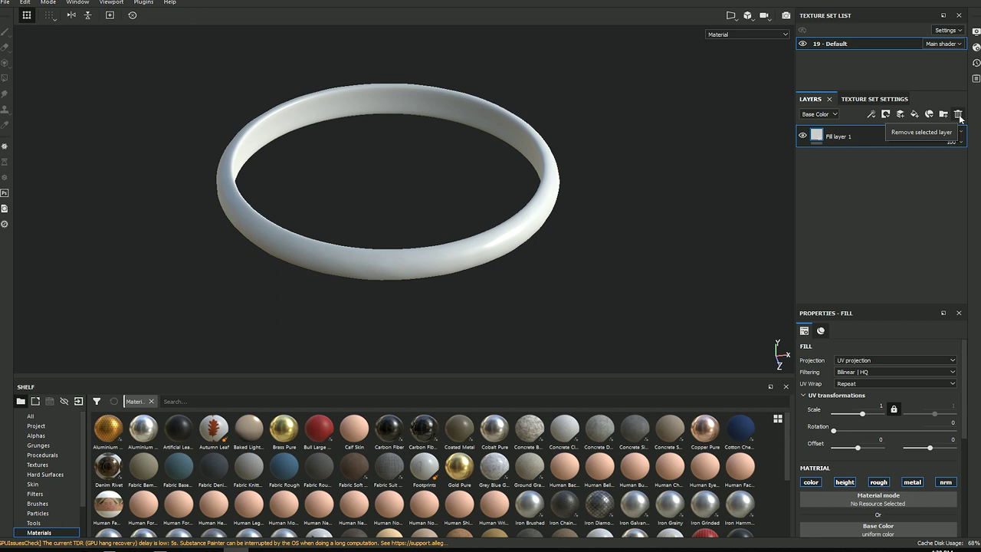
{"action": "double_click", "coordinate": [841, 136]}
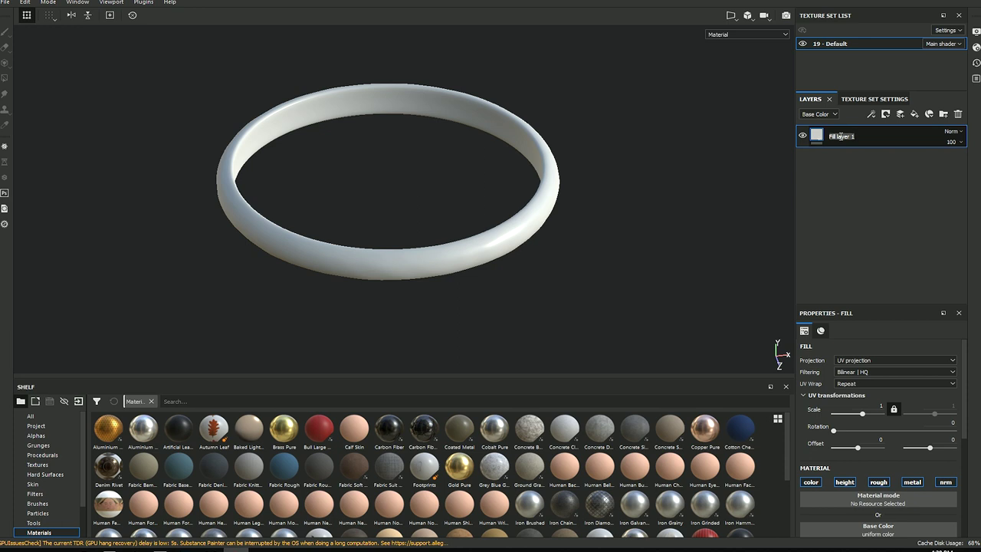
{"action": "type", "text": "Normal Map"}
{"action": "key", "text": "Return"}
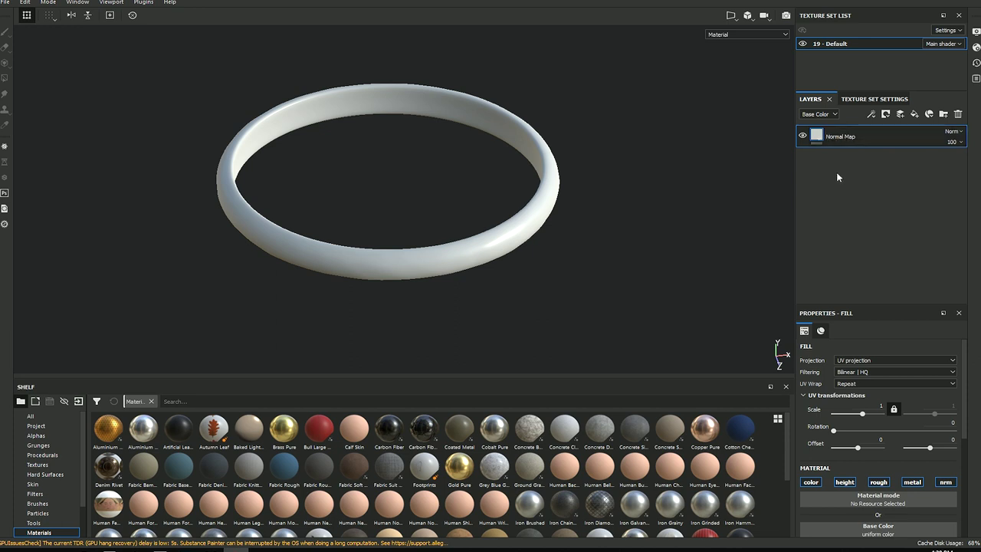
- Disable the fill's color, height, roughness and metallic channels so only normal remains
{"action": "left_click", "coordinate": [811, 482]}
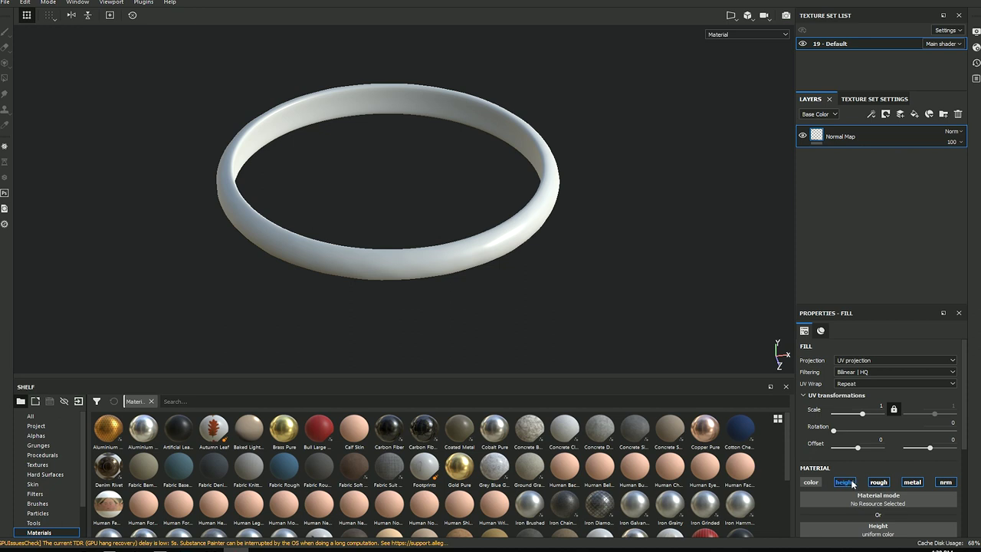
{"action": "left_click", "coordinate": [845, 482]}
{"action": "left_click", "coordinate": [879, 482]}
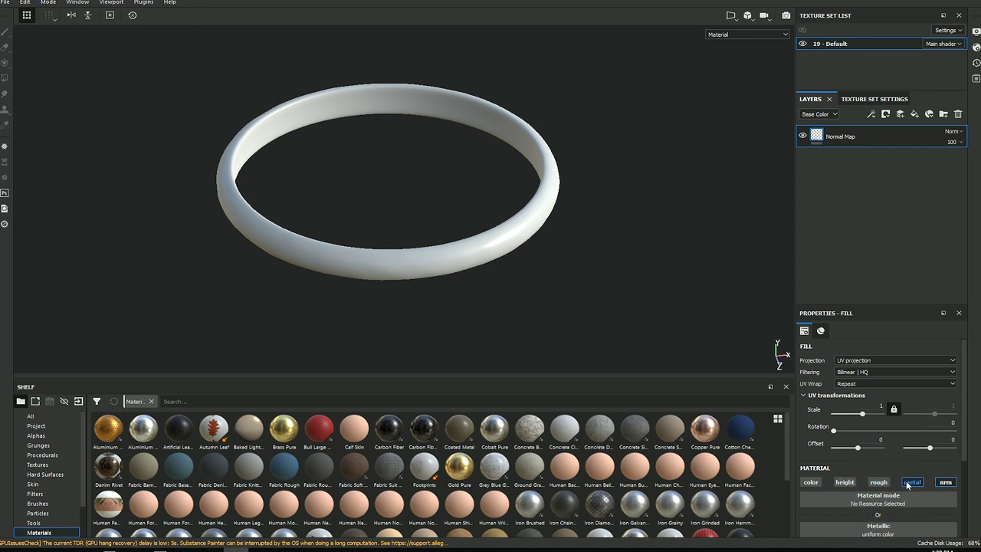
{"action": "left_click", "coordinate": [912, 482]}
{"action": "scroll", "coordinate": [964, 454], "scroll_direction": "down", "scroll_amount": 3}
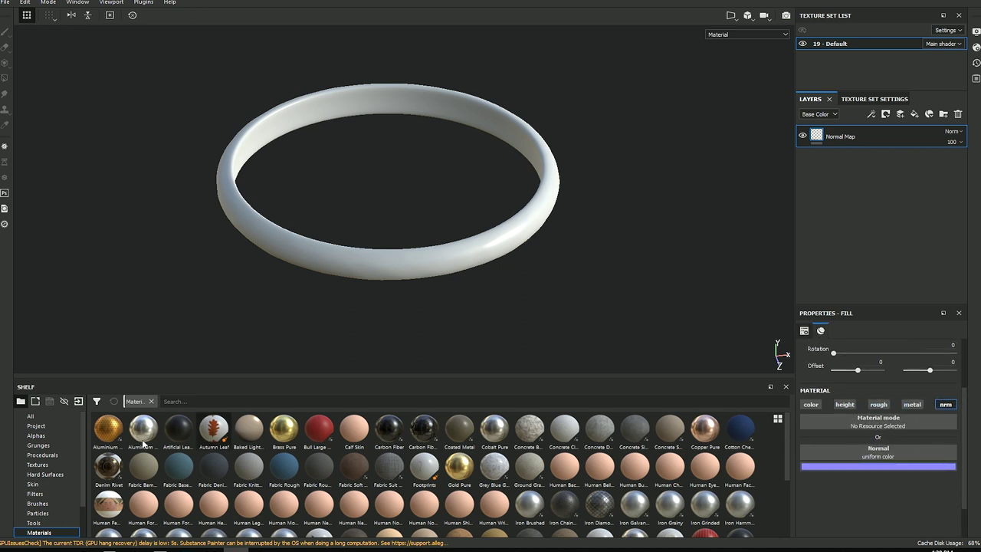
{"action": "left_click", "coordinate": [38, 427]}
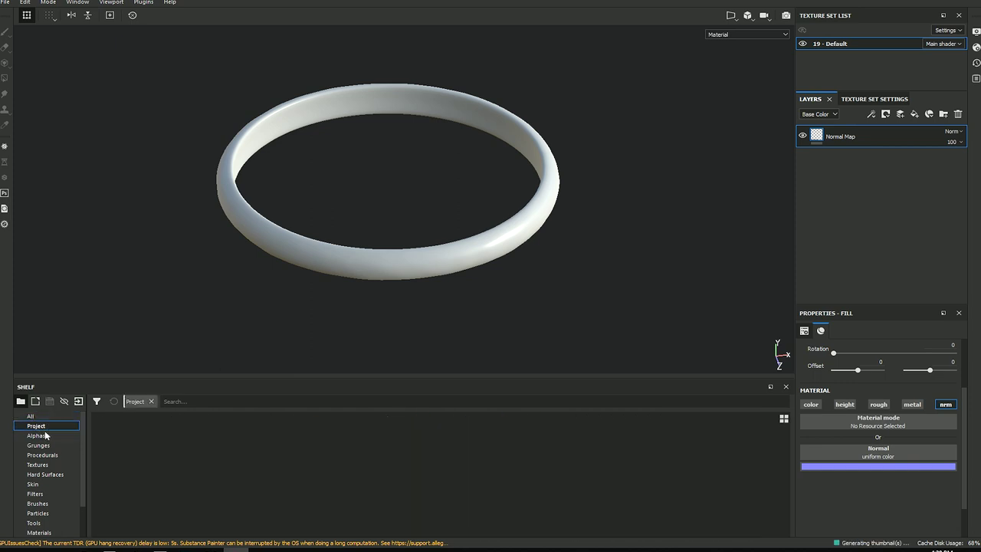
- Import the bangle normal map as a resource and place Bangle_Normal_Map in the fill's normal channel
{"action": "left_click", "coordinate": [5, 3]}
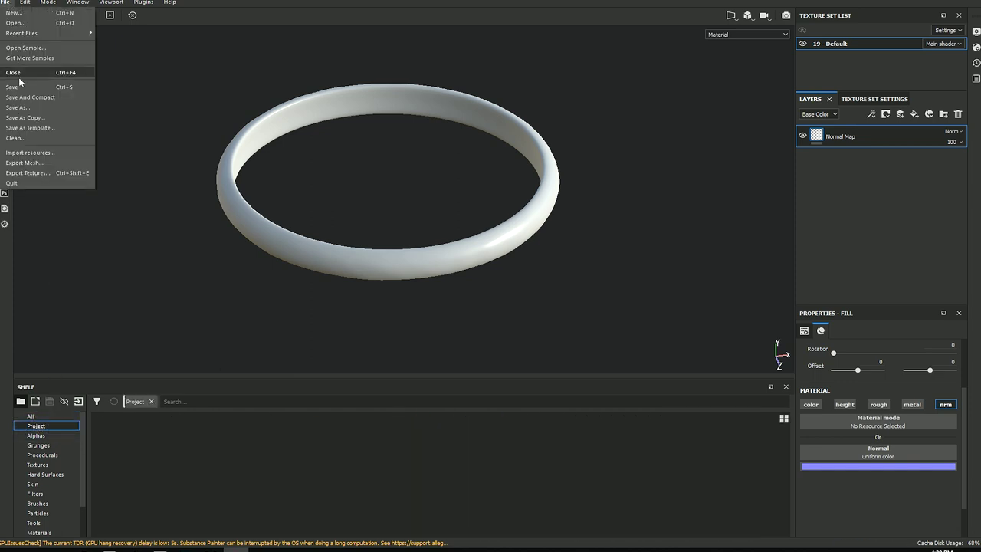
{"action": "left_click", "coordinate": [35, 154]}
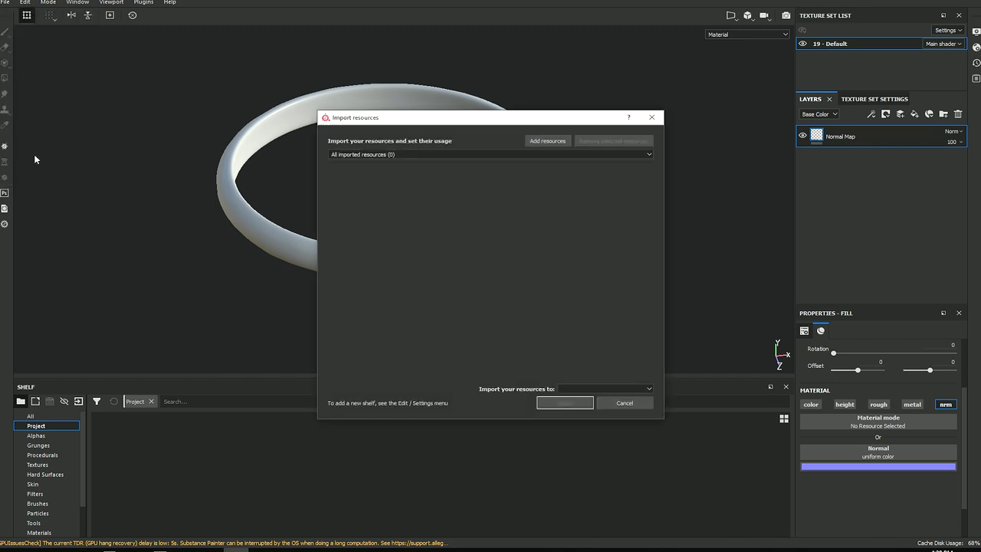
{"action": "left_click", "coordinate": [629, 400]}
{"action": "left_click_drag", "start_coordinate": [108, 430], "coordinate": [879, 456]}
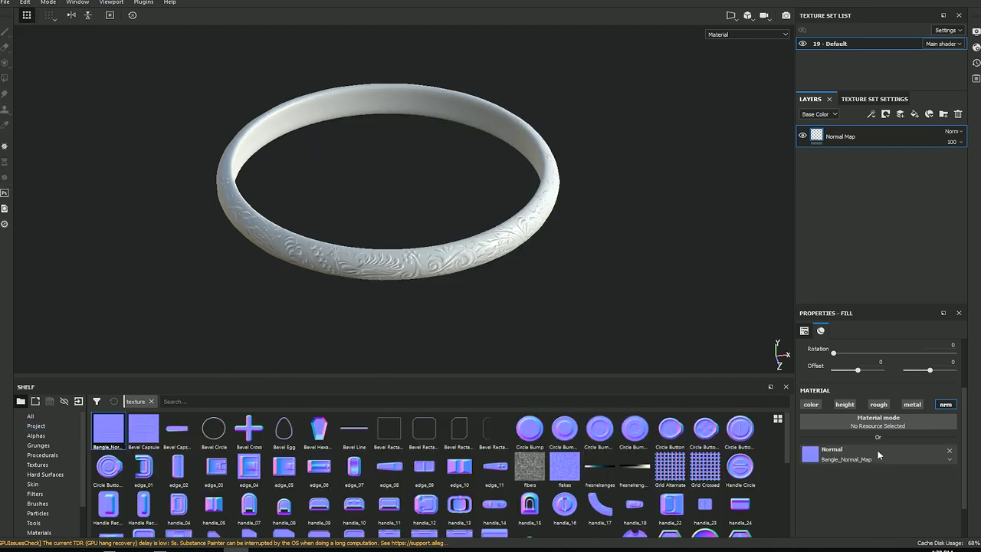
{"action": "scroll", "coordinate": [410, 280], "scroll_direction": "up", "scroll_amount": 4}
{"action": "scroll", "coordinate": [410, 281], "scroll_direction": "up", "scroll_amount": 3}
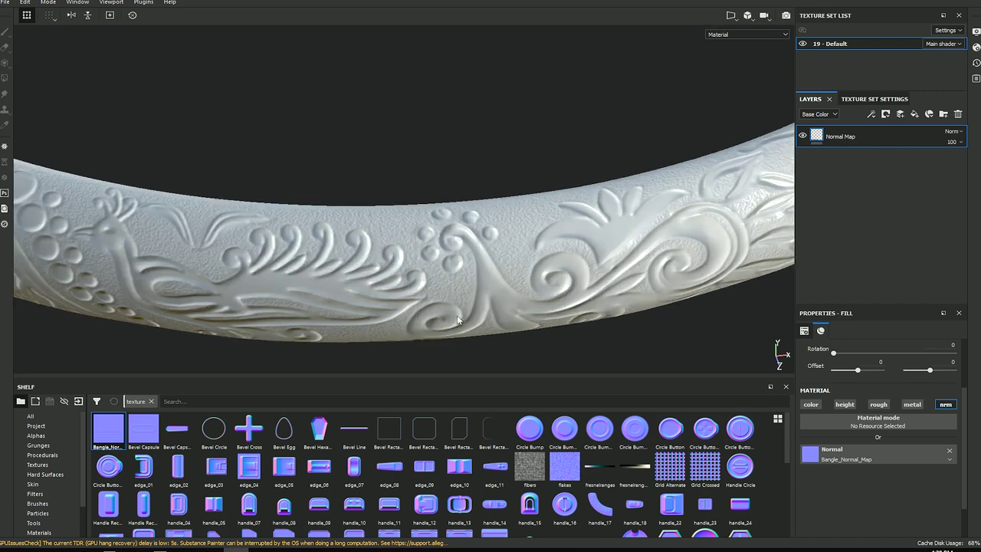
{"action": "mouse_move", "coordinate": [461, 322]}
{"action": "left_mouse_down", "text": "alt"}
{"action": "mouse_move", "coordinate": [438, 297]}
{"action": "mouse_move", "coordinate": [480, 300]}
{"action": "mouse_move", "coordinate": [479, 212]}
{"action": "left_mouse_up", "text": "alt"}
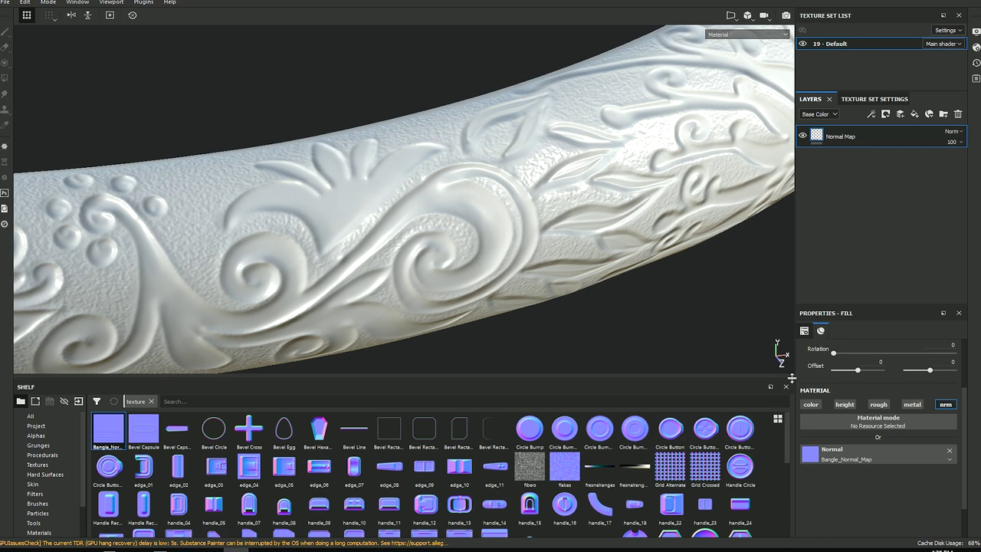
- Try linear, auto and sRGB colour spaces for the normal map while checking the relief
{"action": "left_click", "coordinate": [950, 460]}
{"action": "left_click", "coordinate": [951, 463]}
{"action": "mouse_move", "coordinate": [954, 479]}
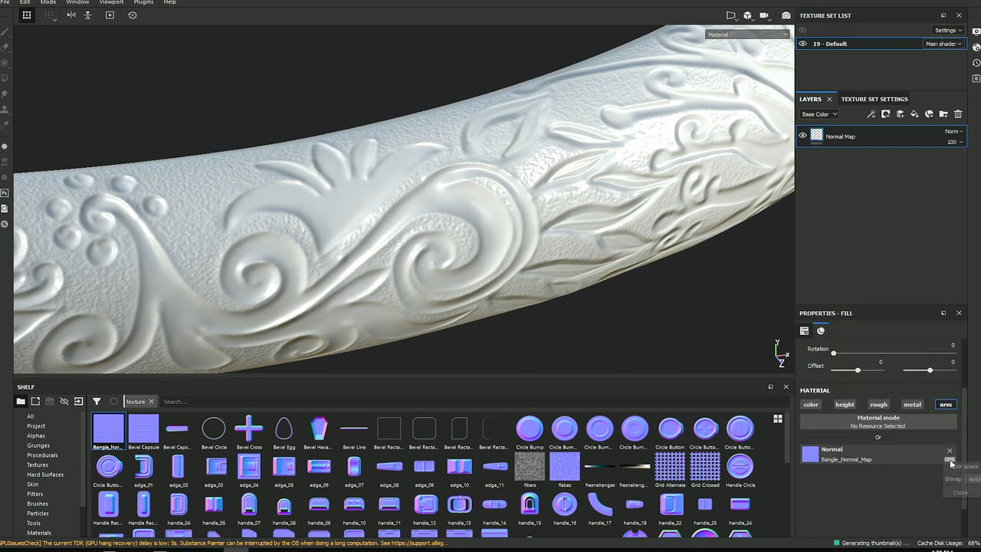
{"action": "left_click", "coordinate": [943, 404]}
{"action": "left_click_drag", "start_coordinate": [540, 304], "coordinate": [474, 273], "text": "alt"}
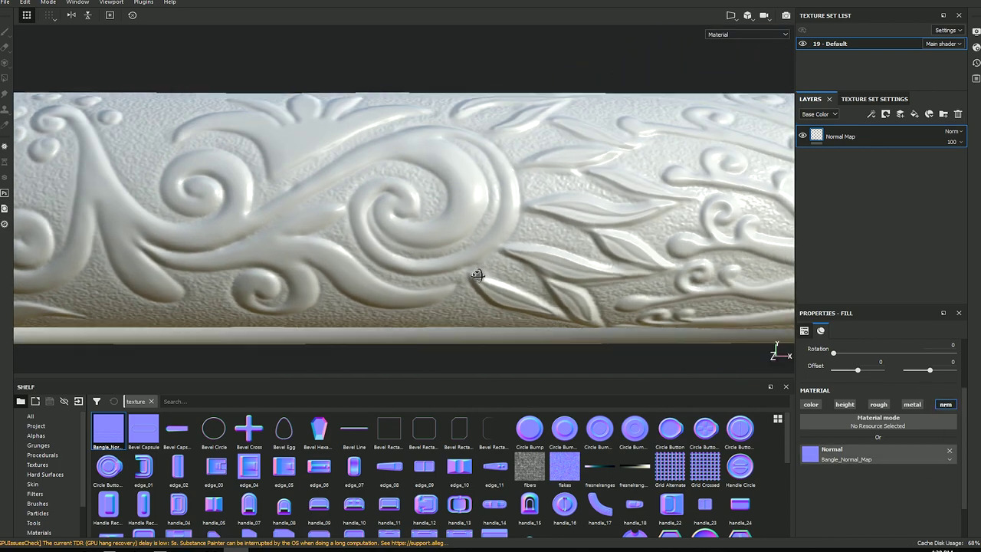
{"action": "left_click", "coordinate": [949, 460]}
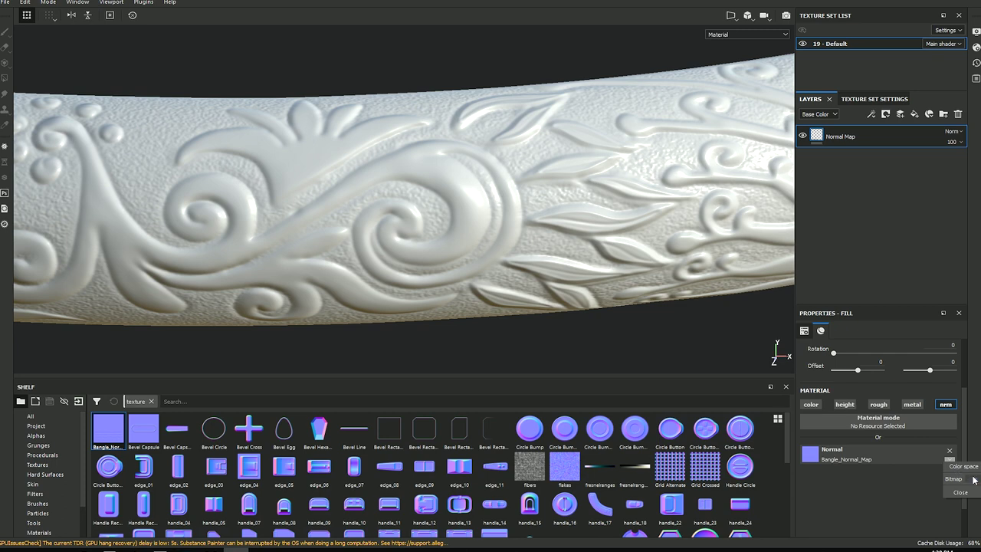
{"action": "left_click", "coordinate": [972, 479]}
{"action": "left_click", "coordinate": [937, 395]}
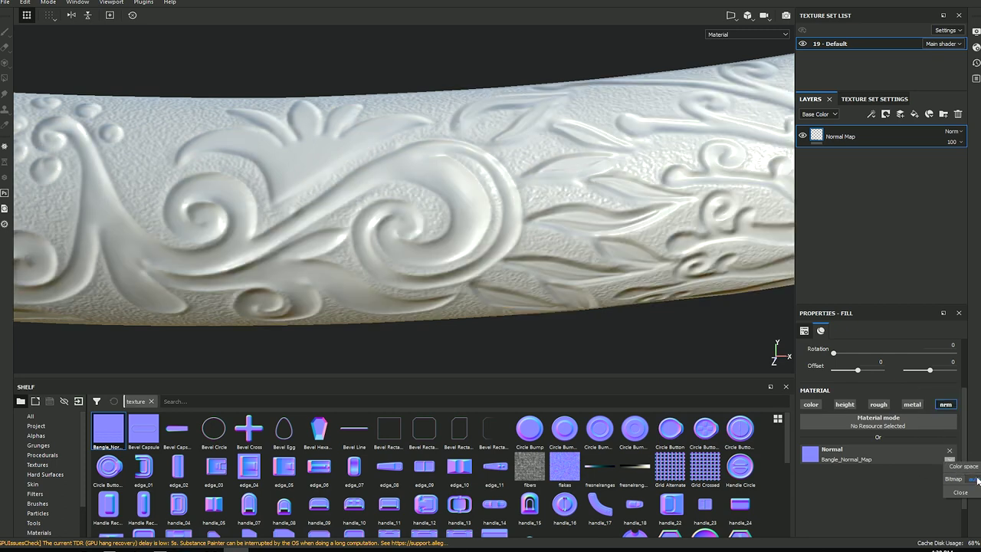
{"action": "left_click", "coordinate": [978, 480]}
{"action": "left_click", "coordinate": [940, 407]}
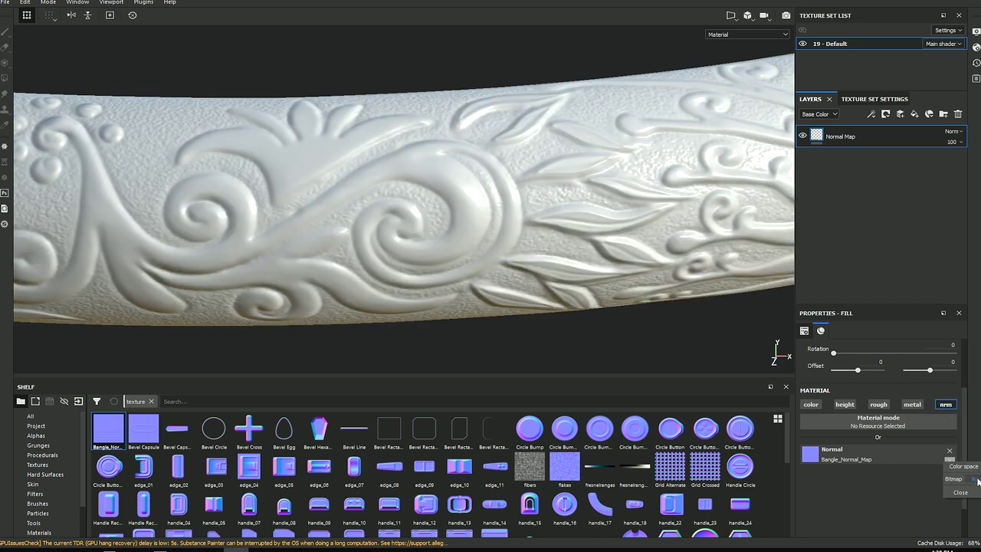
{"action": "left_click", "coordinate": [978, 479]}
- Set the normal map colour space to OpenGL normal and show Materials on the shelf
{"action": "left_click", "coordinate": [938, 414]}
{"action": "left_click", "coordinate": [973, 479]}
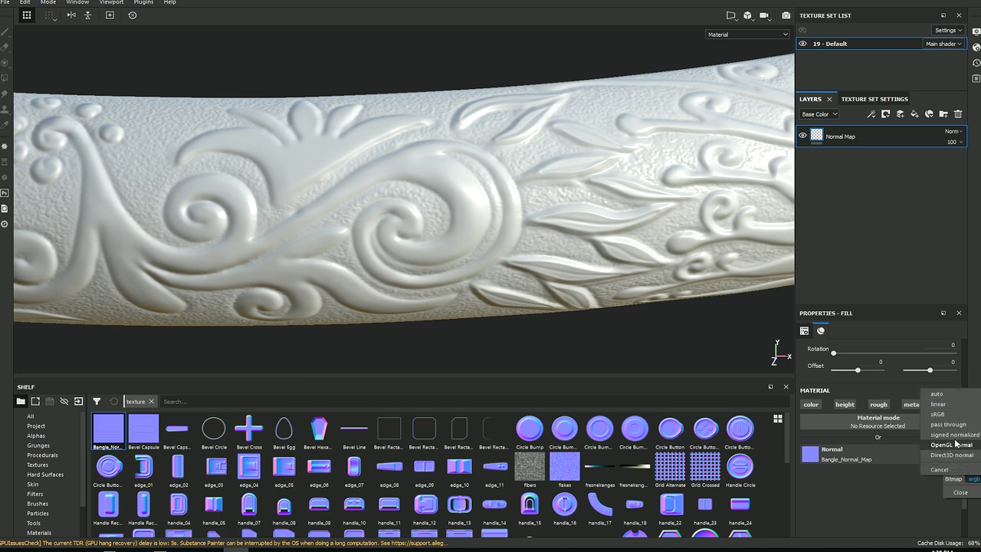
{"action": "left_click", "coordinate": [953, 445]}
{"action": "scroll", "coordinate": [46, 490], "scroll_direction": "down", "scroll_amount": 3}
{"action": "left_click", "coordinate": [44, 522]}
{"action": "left_click", "coordinate": [39, 493]}
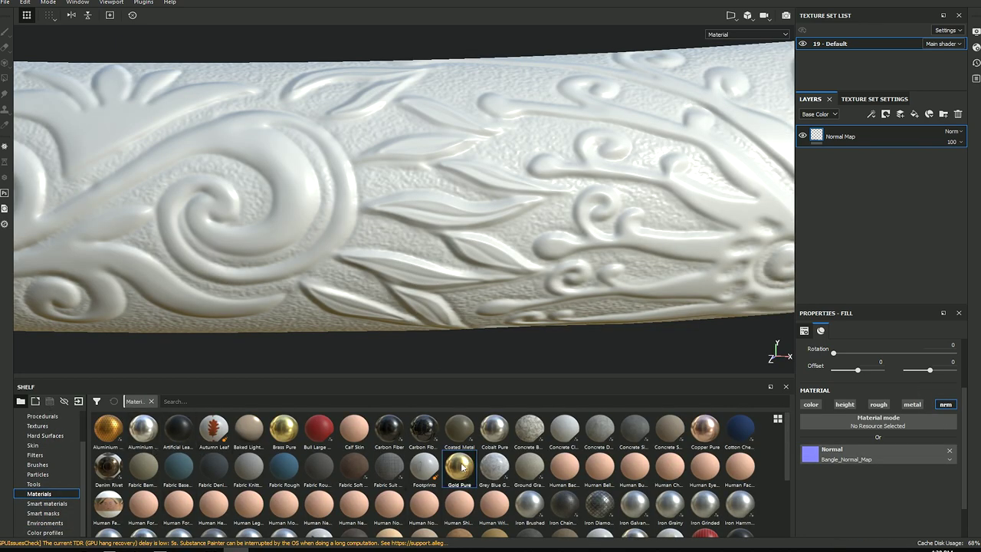
- Drag Gold Pure onto the layer stack above Normal Map, then filter the shelf back to textures
{"action": "left_click_drag", "start_coordinate": [462, 466], "coordinate": [848, 117]}
{"action": "scroll", "coordinate": [310, 267], "scroll_direction": "down", "scroll_amount": 3}
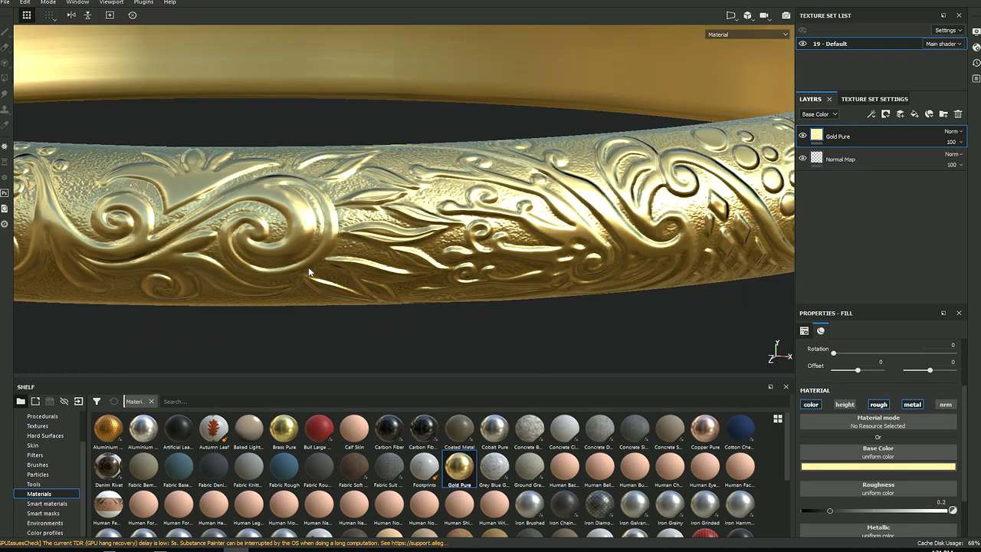
{"action": "scroll", "coordinate": [308, 265], "scroll_direction": "down", "scroll_amount": 5}
{"action": "scroll", "coordinate": [298, 201], "scroll_direction": "up", "scroll_amount": 5}
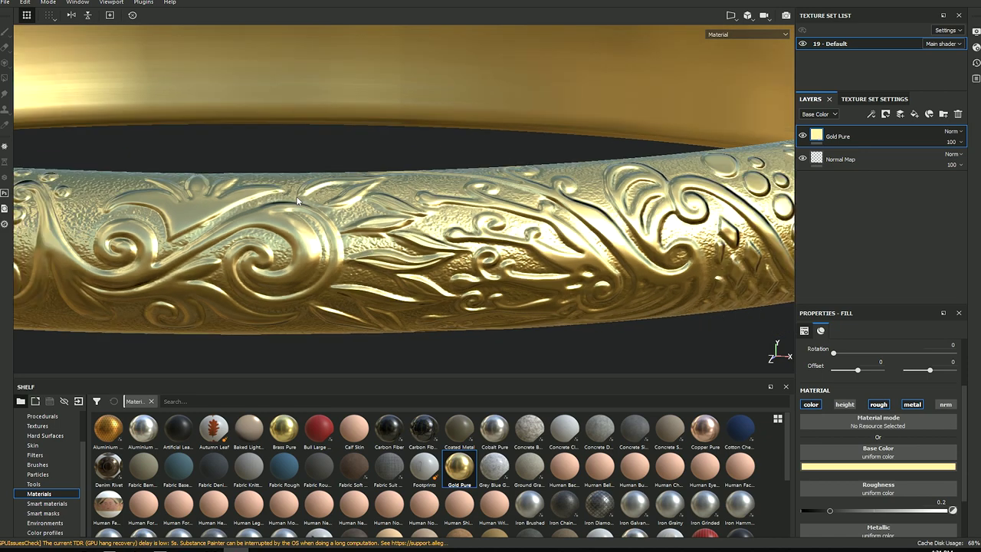
{"action": "left_click", "coordinate": [845, 427]}
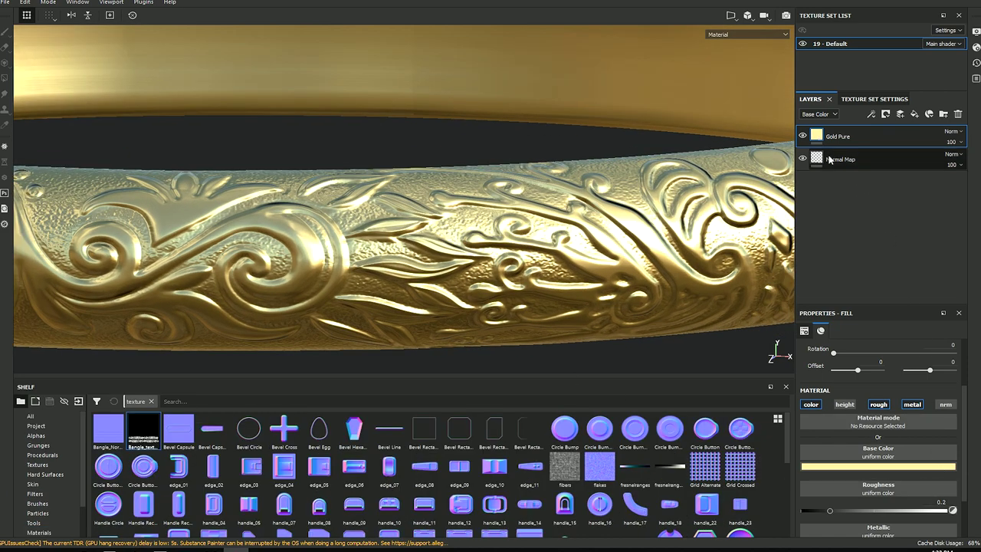
- Add a bitmap mask to the Gold Pure layer using the Bangle texture
{"action": "right_click", "coordinate": [816, 135]}
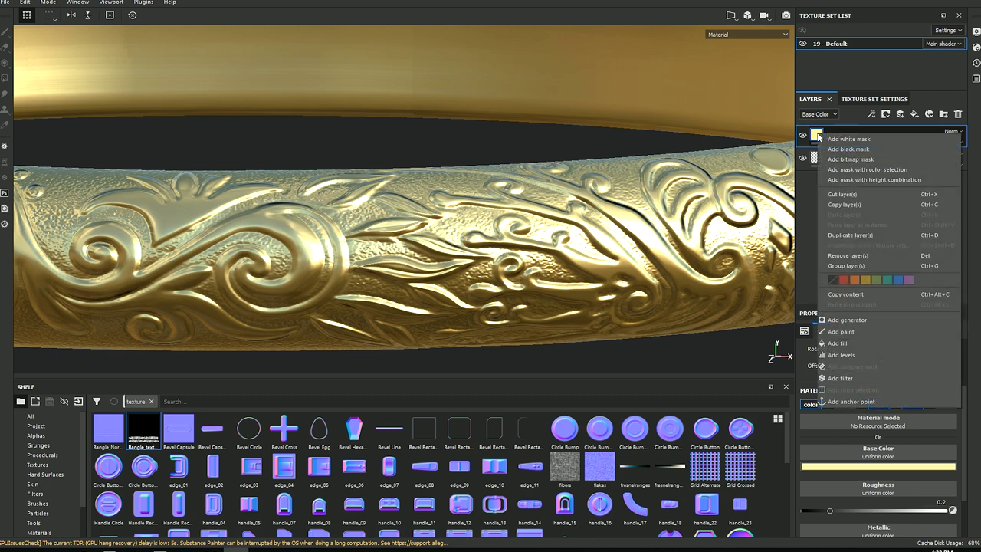
{"action": "left_click", "coordinate": [866, 159]}
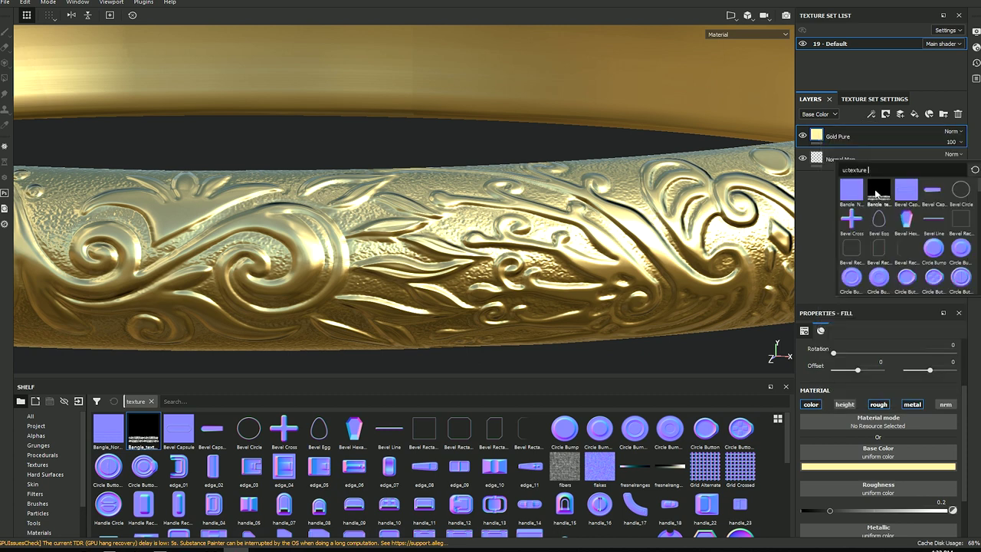
{"action": "left_click", "coordinate": [876, 191]}
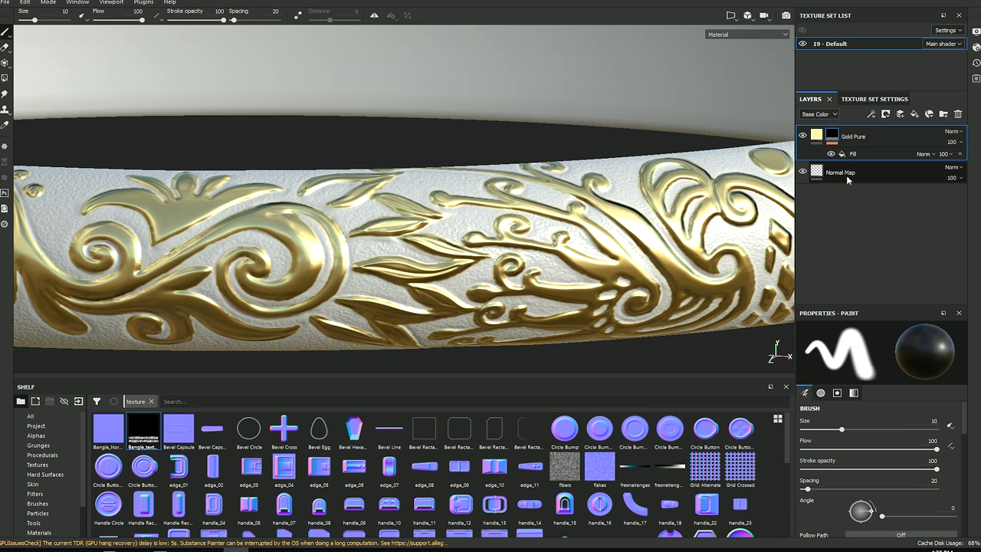
- Duplicate the masked Gold Pure layer and rename the copy 'Gold Pure - Design'
{"action": "right_click", "coordinate": [817, 136]}
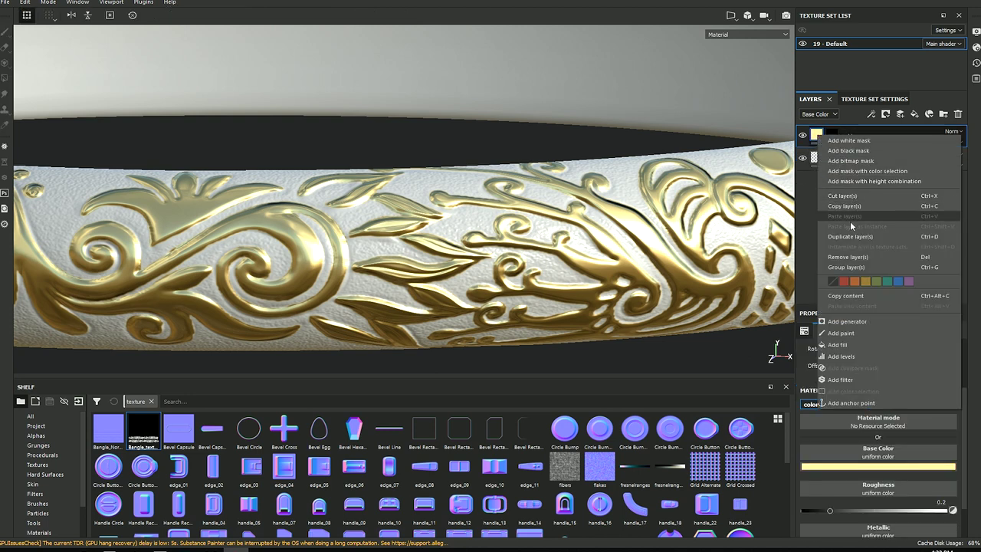
{"action": "left_click", "coordinate": [852, 236]}
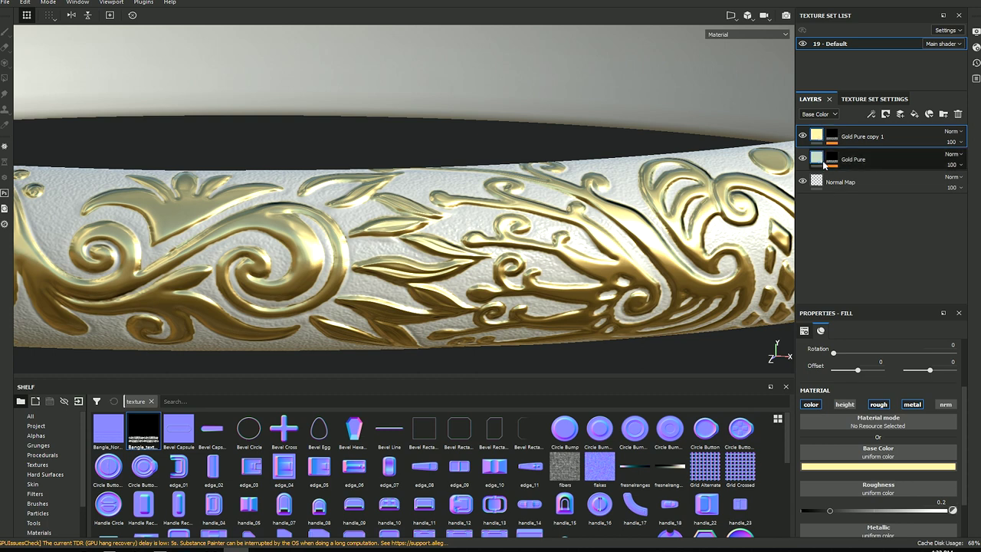
{"action": "double_click", "coordinate": [858, 137]}
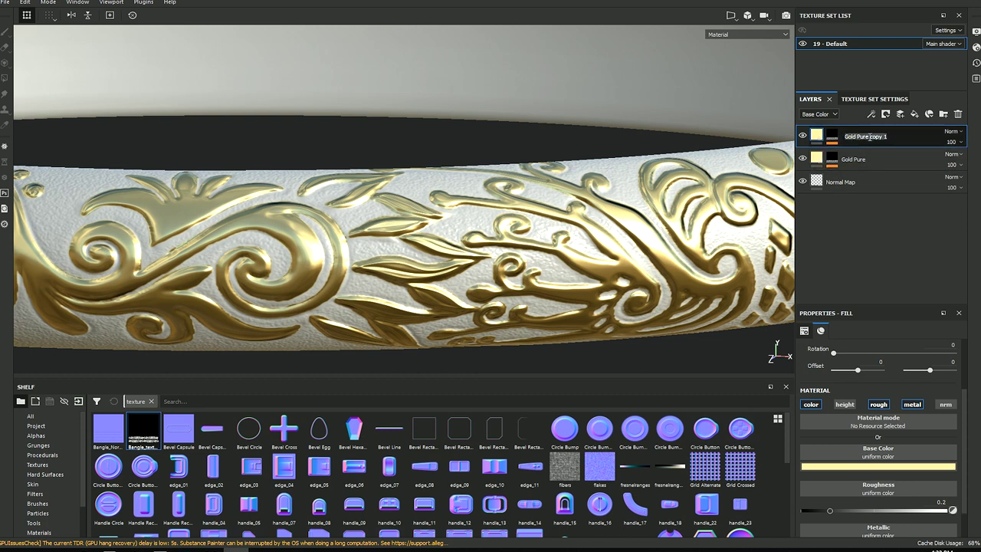
{"action": "left_click_drag", "start_coordinate": [868, 137], "coordinate": [935, 136]}
{"action": "key", "text": "Return"}
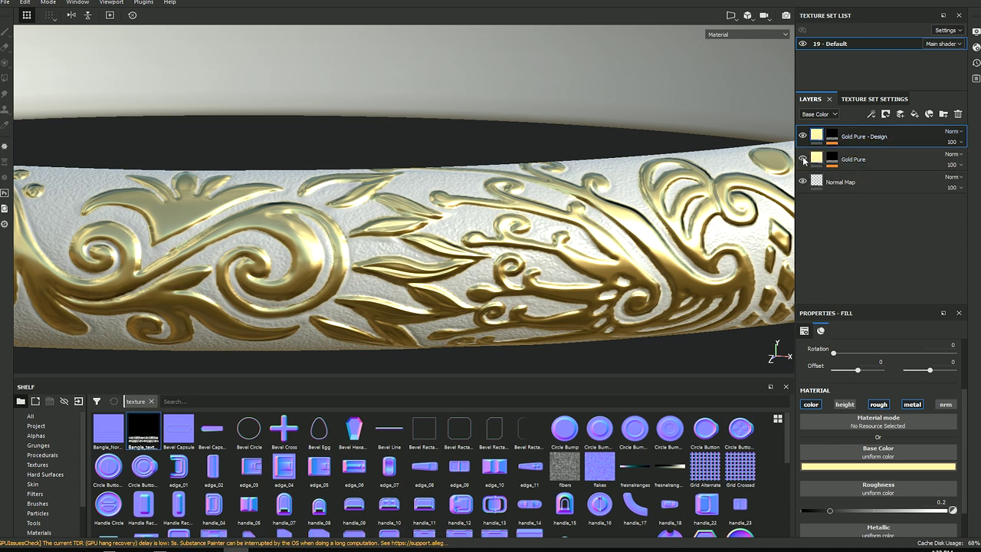
- Remove the mask from the original Gold Pure layer
{"action": "double_click", "coordinate": [855, 160]}
{"action": "right_click", "coordinate": [833, 159]}
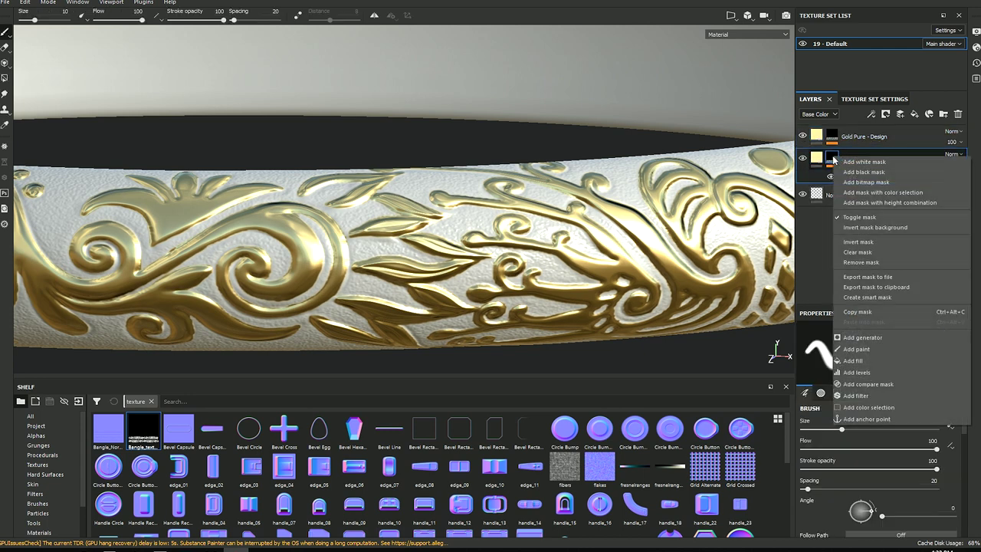
{"action": "left_click", "coordinate": [861, 260]}
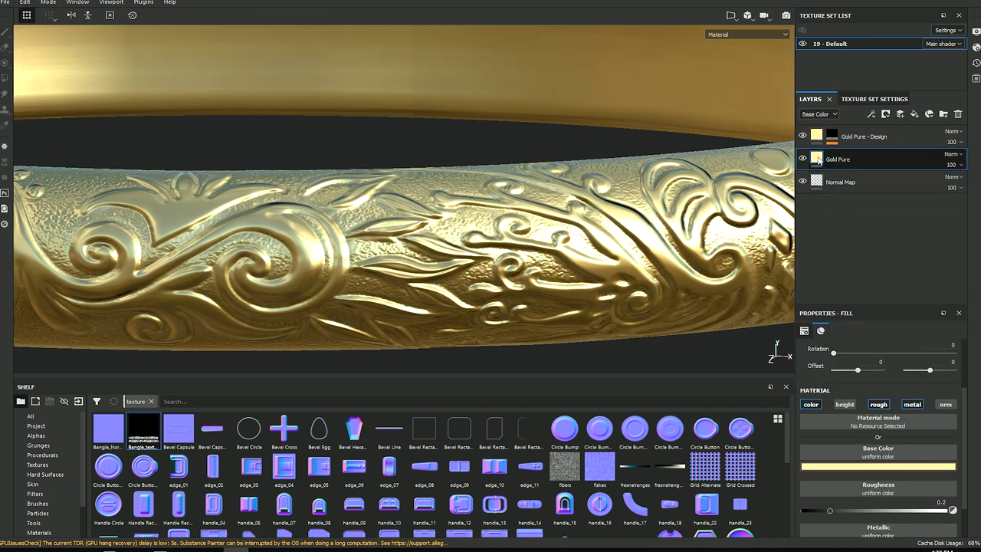
- Darken the Gold Pure base colour to a deep tan gold
{"action": "left_click", "coordinate": [878, 465]}
{"action": "left_click", "coordinate": [885, 410]}
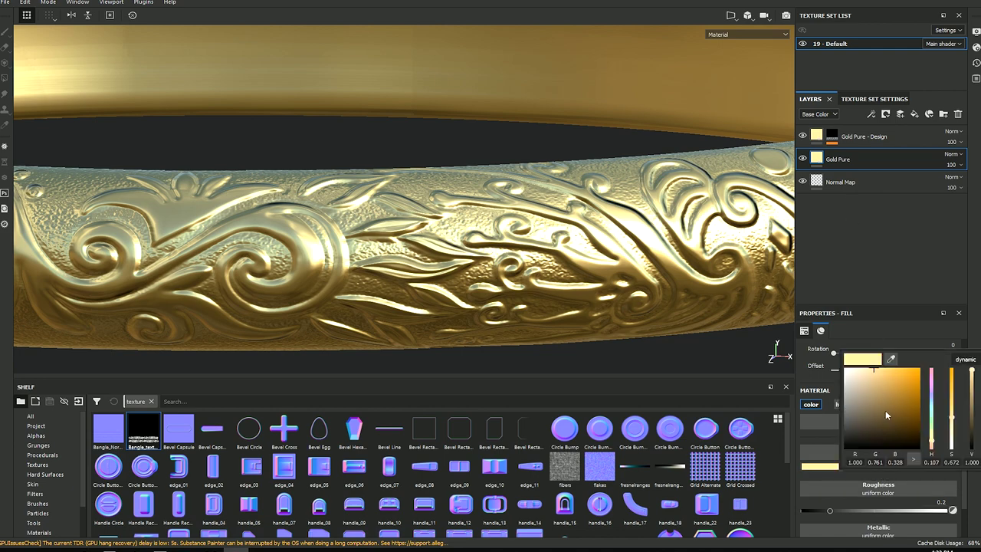
{"action": "left_click_drag", "start_coordinate": [872, 393], "coordinate": [871, 419]}
{"action": "left_click", "coordinate": [863, 299]}
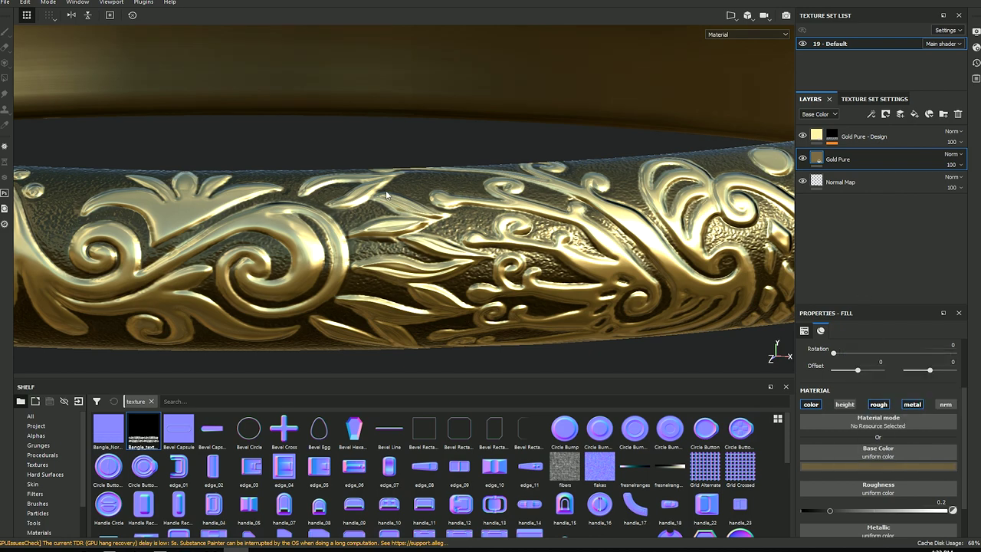
- Frame and orbit the bangle to inspect the engraving, toggling the base gold layer to compare
{"action": "key", "text": "f"}
{"action": "mouse_move", "coordinate": [382, 247]}
{"action": "left_mouse_down", "text": "alt"}
{"action": "mouse_move", "coordinate": [339, 253]}
{"action": "mouse_move", "coordinate": [350, 222]}
{"action": "left_mouse_up", "text": "alt"}
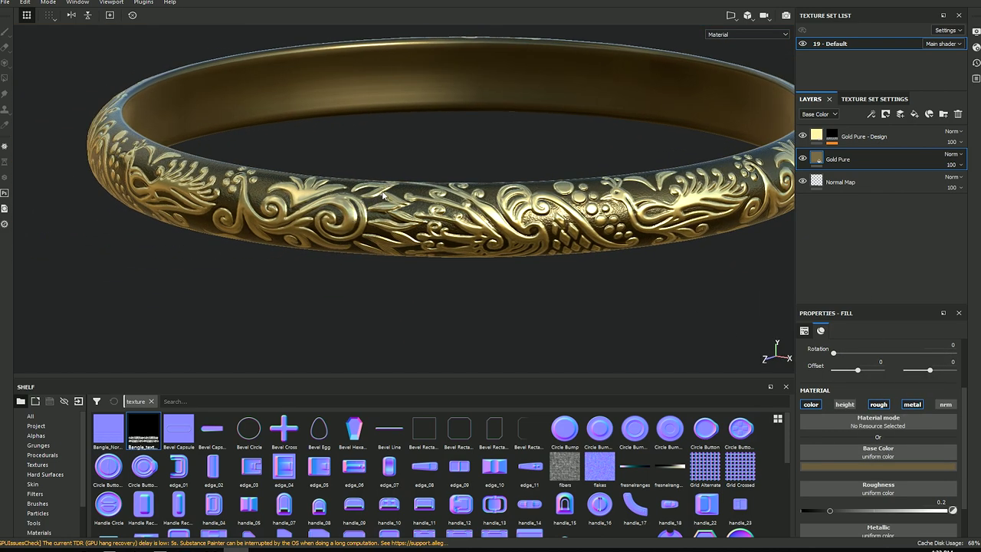
{"action": "scroll", "coordinate": [383, 197], "scroll_direction": "up", "scroll_amount": 5}
{"action": "mouse_move", "coordinate": [383, 196]}
{"action": "left_mouse_down", "text": "alt"}
{"action": "mouse_move", "coordinate": [394, 231]}
{"action": "mouse_move", "coordinate": [478, 243]}
{"action": "mouse_move", "coordinate": [448, 251]}
{"action": "mouse_move", "coordinate": [469, 257]}
{"action": "mouse_move", "coordinate": [410, 253]}
{"action": "mouse_move", "coordinate": [436, 214]}
{"action": "mouse_move", "coordinate": [455, 135]}
{"action": "mouse_move", "coordinate": [364, 155]}
{"action": "left_mouse_up", "text": "alt"}
{"action": "mouse_move", "coordinate": [294, 177]}
{"action": "left_mouse_down", "text": "alt"}
{"action": "mouse_move", "coordinate": [307, 191]}
{"action": "mouse_move", "coordinate": [309, 136]}
{"action": "mouse_move", "coordinate": [472, 167]}
{"action": "left_mouse_up", "text": "alt"}
{"action": "right_click_drag", "start_coordinate": [473, 166], "coordinate": [493, 246], "text": "alt"}
{"action": "left_click_drag", "start_coordinate": [492, 246], "coordinate": [452, 246], "text": "alt"}
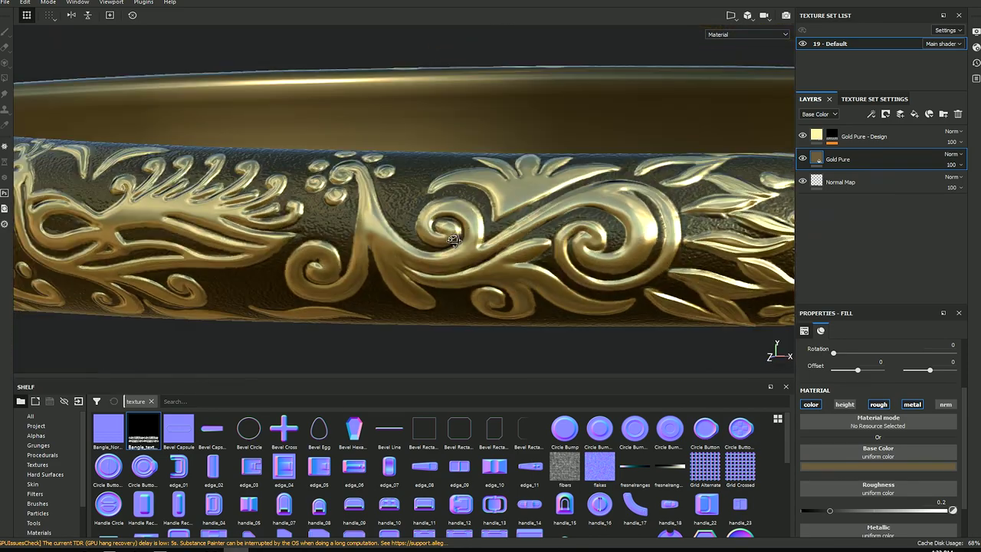
{"action": "middle_click_drag", "start_coordinate": [390, 240], "coordinate": [636, 241], "text": "alt"}
{"action": "mouse_move", "coordinate": [636, 241]}
{"action": "left_mouse_down", "text": "alt"}
{"action": "mouse_move", "coordinate": [384, 293]}
{"action": "mouse_move", "coordinate": [410, 376]}
{"action": "mouse_move", "coordinate": [398, 269]}
{"action": "mouse_move", "coordinate": [537, 307]}
{"action": "left_mouse_up", "text": "alt"}
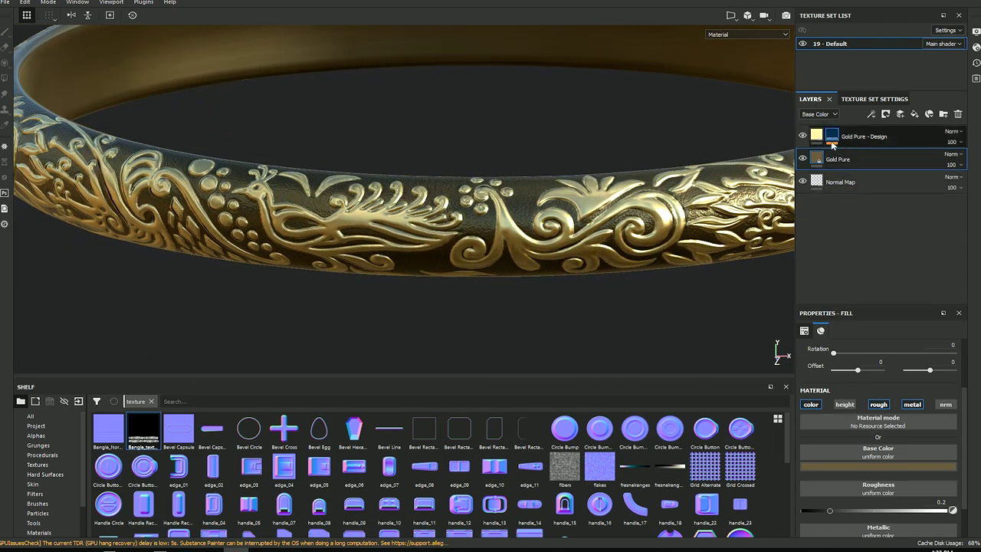
{"action": "left_click", "coordinate": [803, 159]}
{"action": "left_click", "coordinate": [803, 158]}
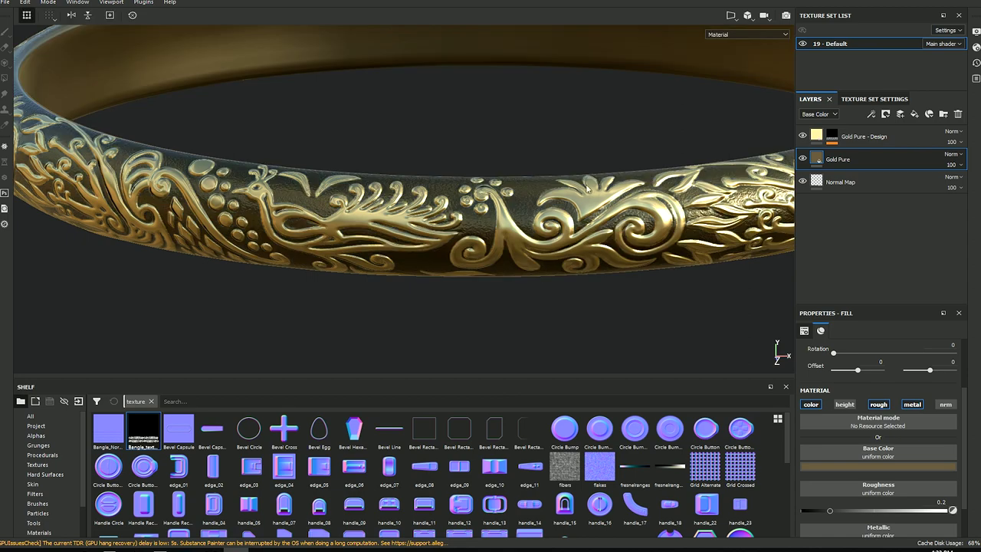
{"action": "mouse_move", "coordinate": [536, 230]}
{"action": "left_mouse_down", "text": "alt"}
{"action": "mouse_move", "coordinate": [525, 265]}
{"action": "mouse_move", "coordinate": [531, 332]}
{"action": "mouse_move", "coordinate": [519, 207]}
{"action": "mouse_move", "coordinate": [529, 253]}
{"action": "mouse_move", "coordinate": [582, 292]}
{"action": "left_mouse_up", "text": "alt"}
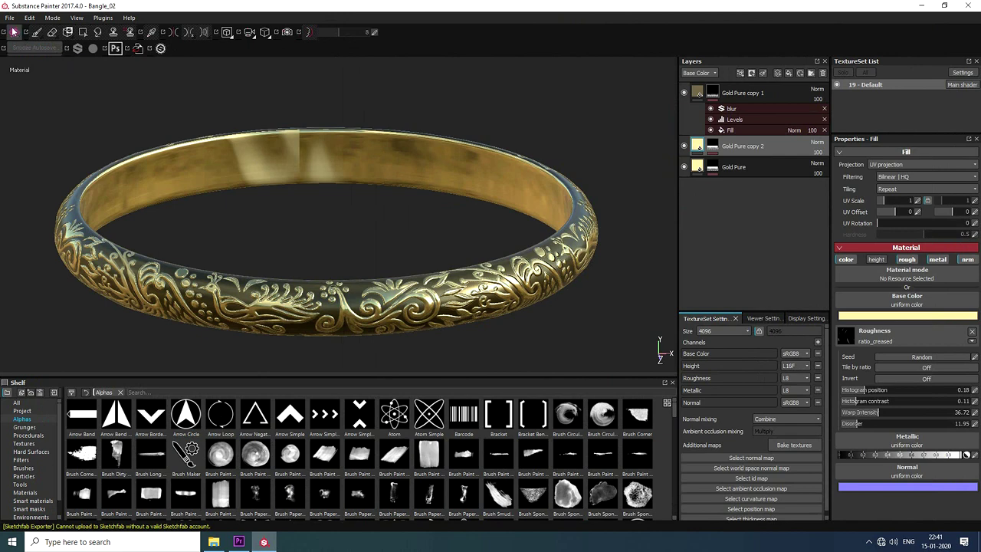
{"action": "left_click", "coordinate": [10, 17]}
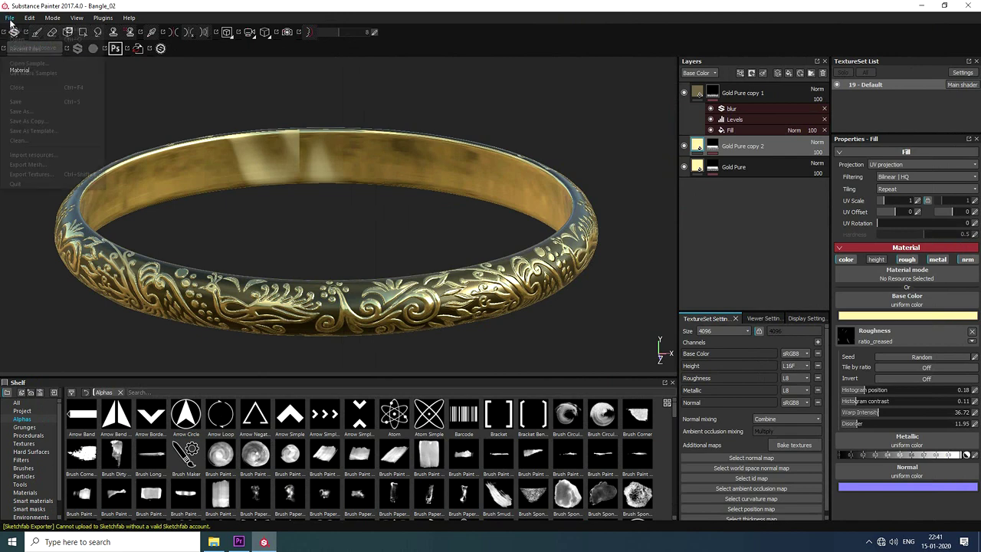
- Choose the texture export preset and set the 3D folder as the output destination
{"action": "left_click", "coordinate": [29, 174]}
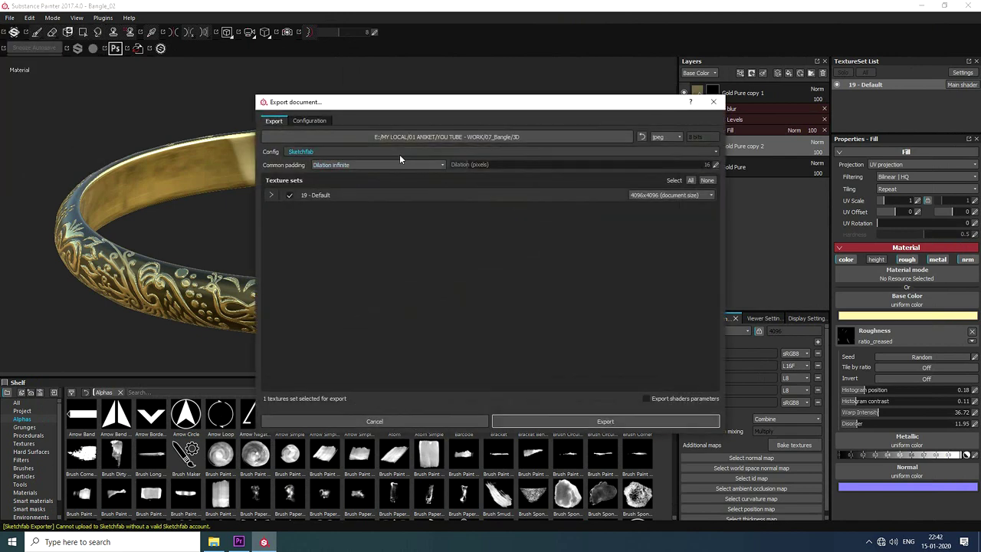
{"action": "left_click", "coordinate": [398, 151]}
{"action": "scroll", "coordinate": [329, 191], "scroll_direction": "down", "scroll_amount": 1}
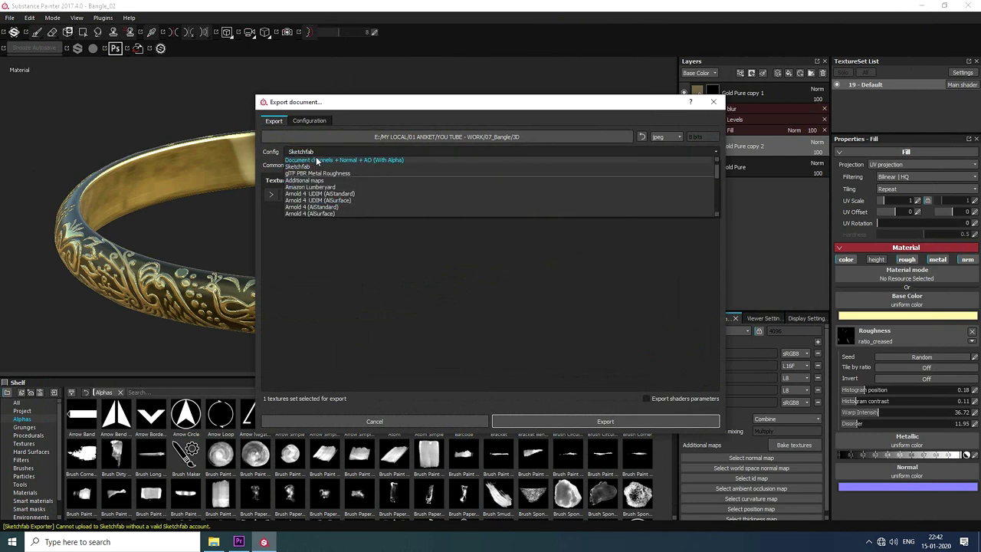
{"action": "left_click", "coordinate": [309, 171]}
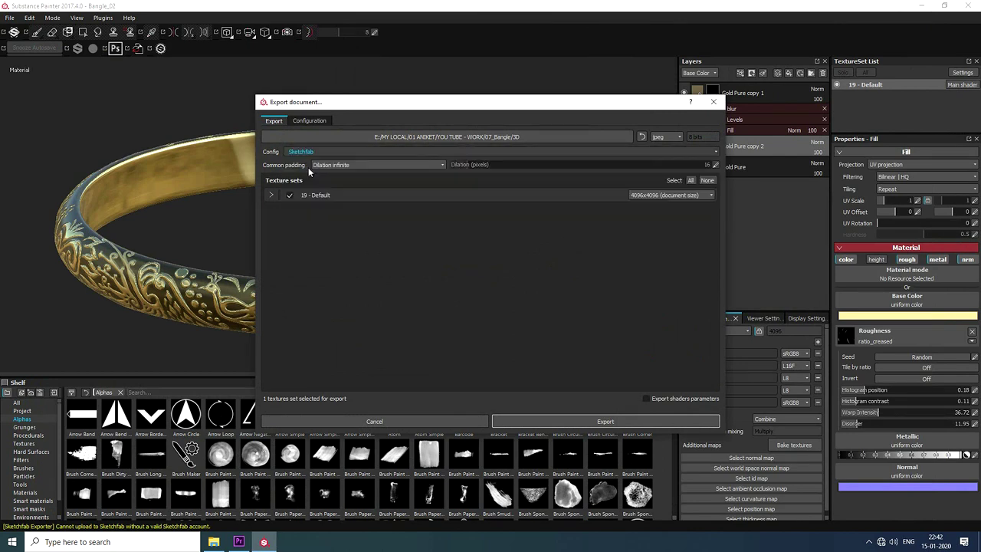
{"action": "left_click", "coordinate": [339, 137]}
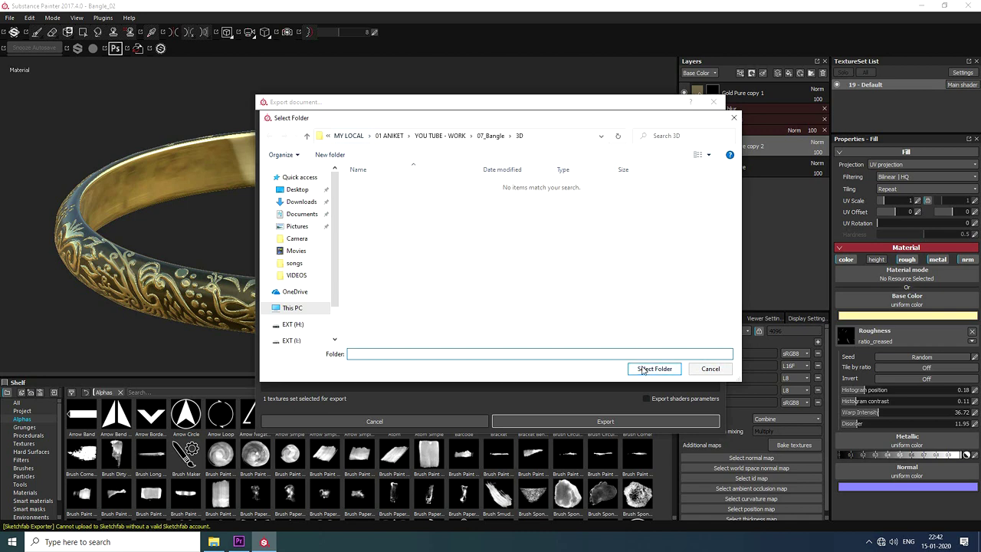
{"action": "left_click", "coordinate": [561, 136]}
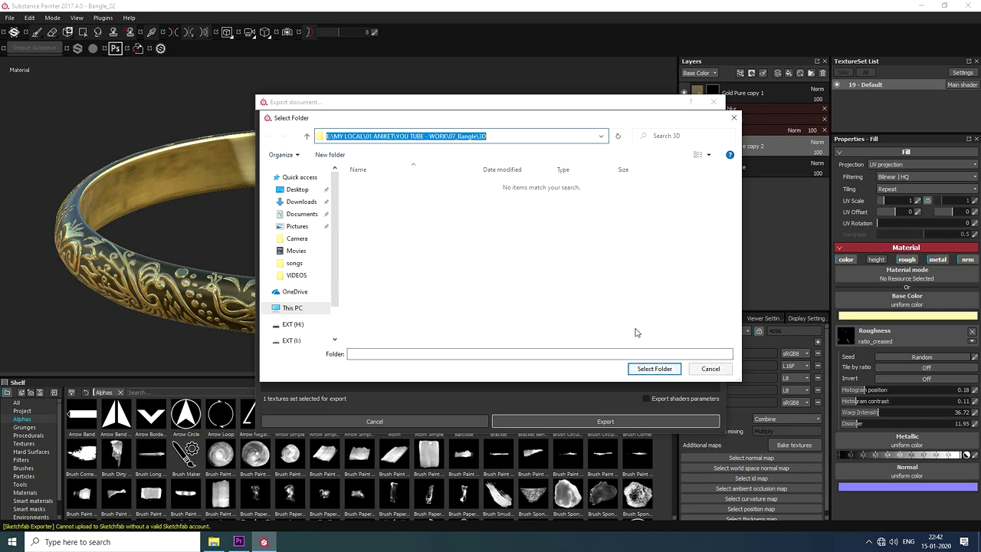
{"action": "left_click", "coordinate": [654, 369]}
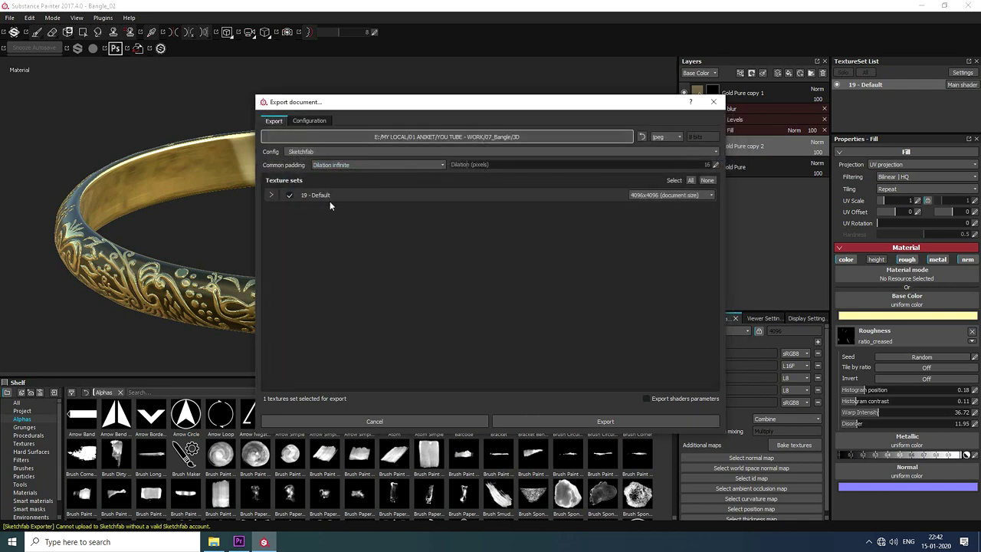
- Keep the maps at 4096x4096 in jpeg format and run the export
{"action": "left_click", "coordinate": [271, 195]}
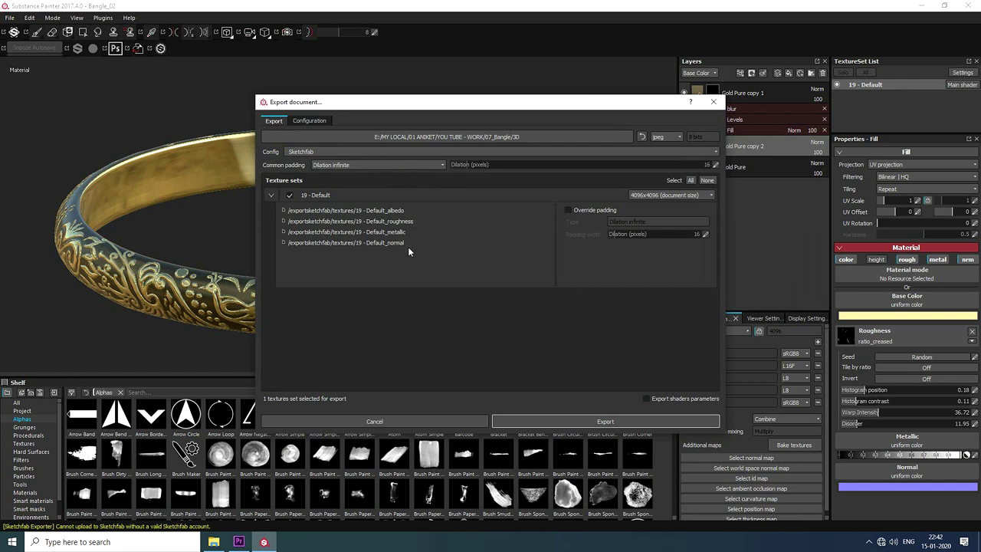
{"action": "left_click", "coordinate": [651, 196]}
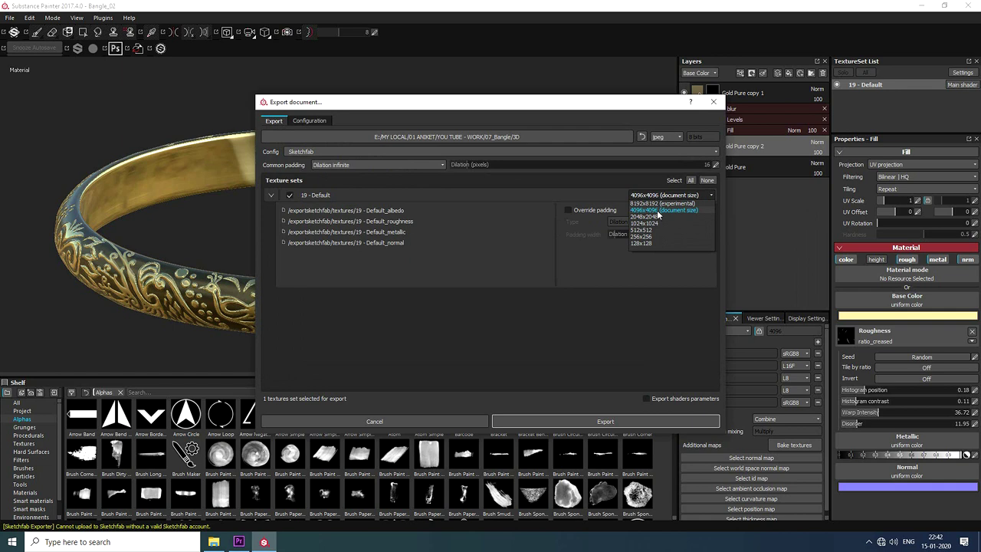
{"action": "left_click", "coordinate": [656, 213]}
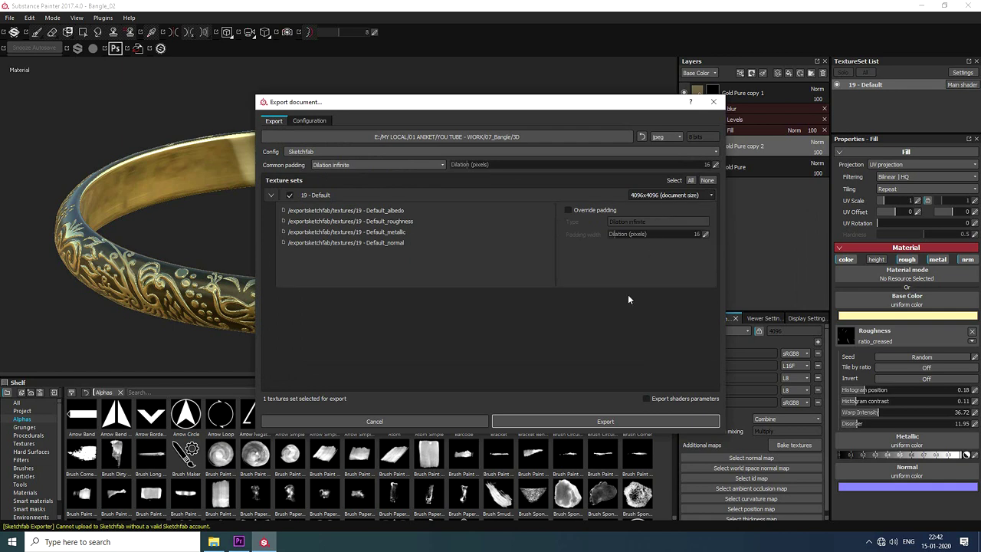
{"action": "left_click", "coordinate": [662, 143]}
{"action": "left_click", "coordinate": [667, 146]}
{"action": "left_click", "coordinate": [553, 420]}
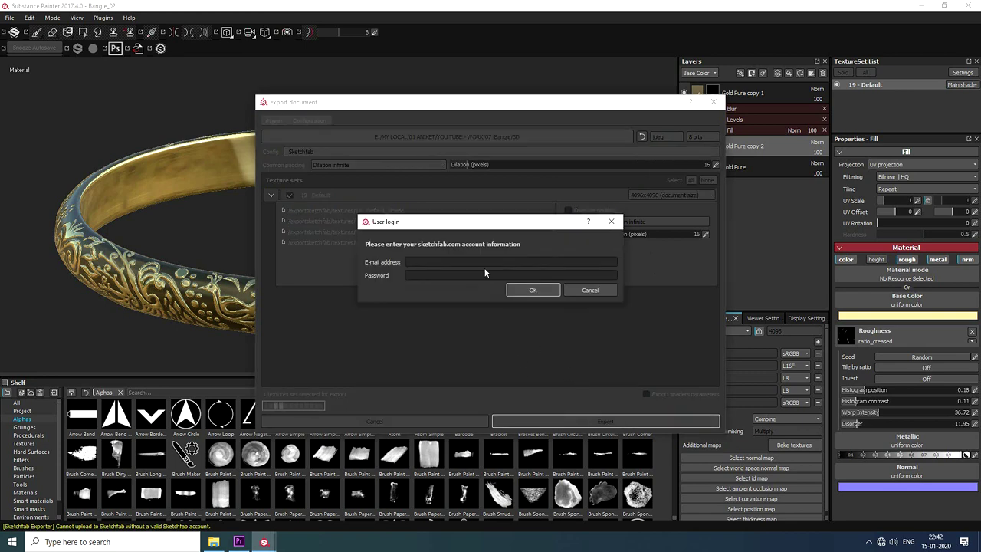
- Log in to Sketchfab with the account e-mail and password
{"action": "left_click", "coordinate": [481, 261]}
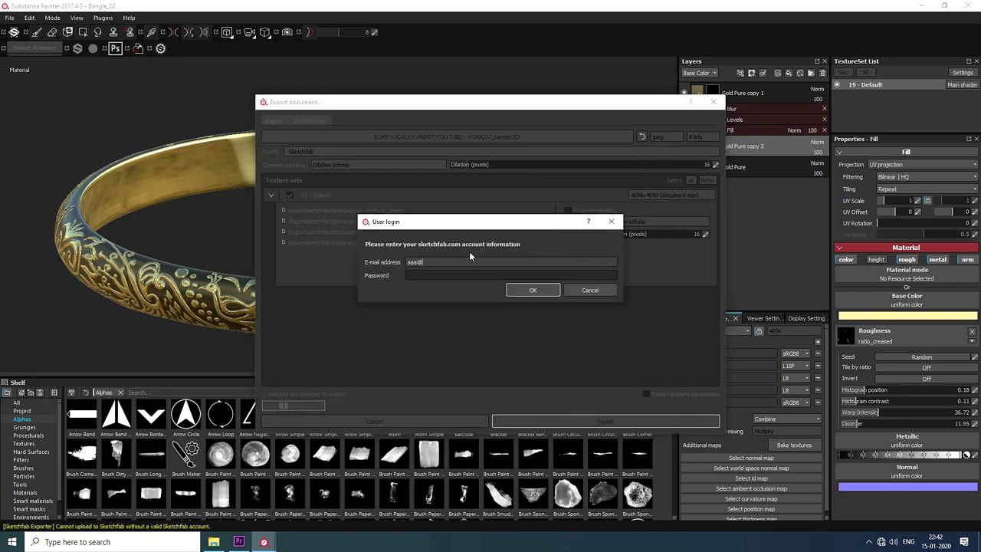
{"action": "key", "text": "Tab"}
{"action": "type", "text": "pass"}
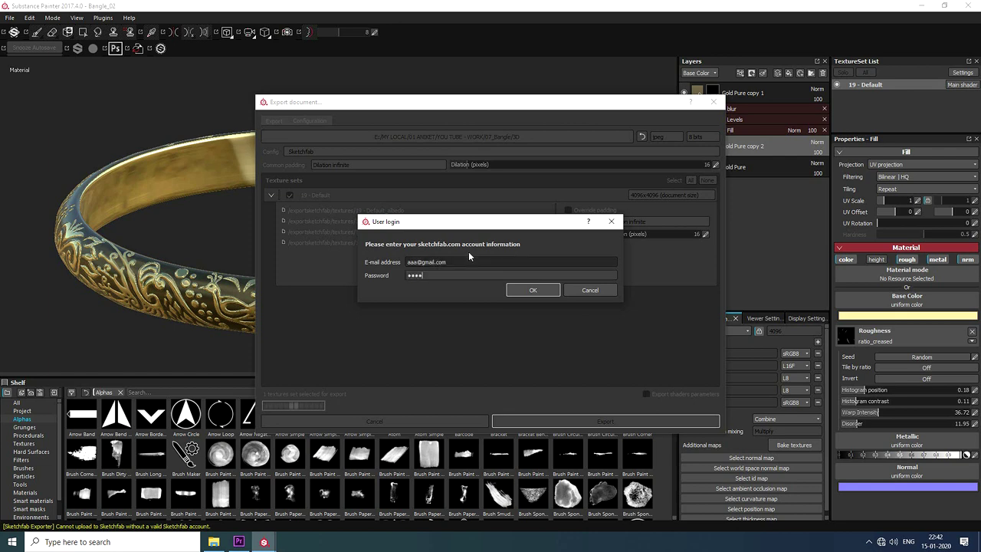
{"action": "type", "text": "word"}
{"action": "key", "text": "Return"}
- Enter the title and description, reuse the words as tags Bangle, Jwelery, Ornaments, Ring, and upload
{"action": "type", "text": "Babgle"}
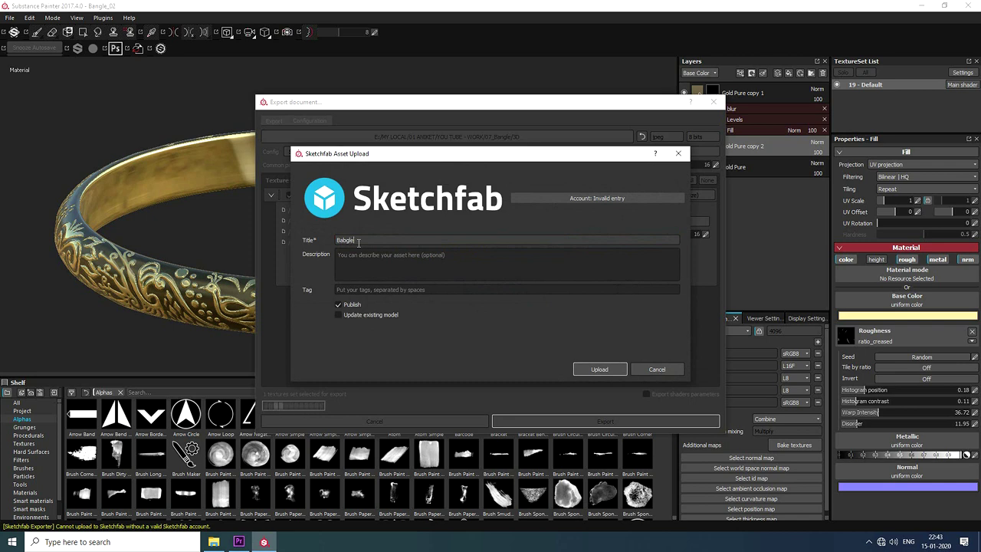
{"action": "left_click", "coordinate": [364, 254]}
{"action": "type", "text": "Bangle, Jwelery, Ornaments, Ring"}
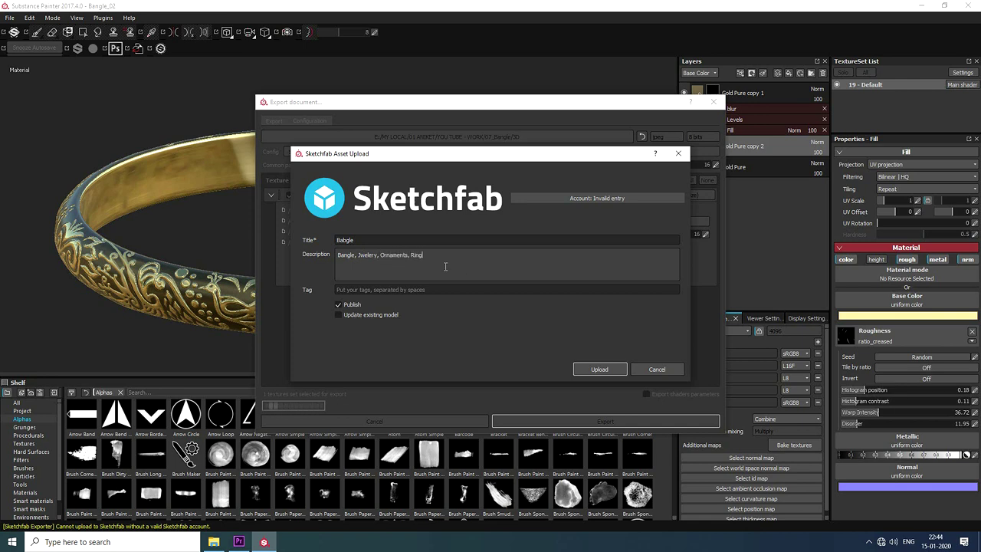
{"action": "key", "text": "ctrl+a"}
{"action": "key", "text": "ctrl+c"}
{"action": "left_click", "coordinate": [409, 292]}
{"action": "key", "text": "ctrl+v"}
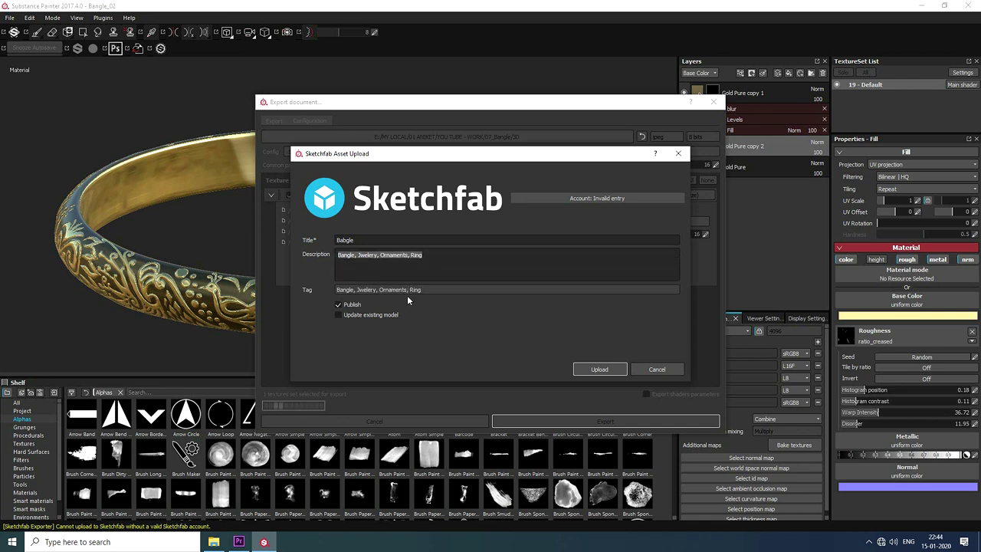
{"action": "left_click", "coordinate": [599, 369]}
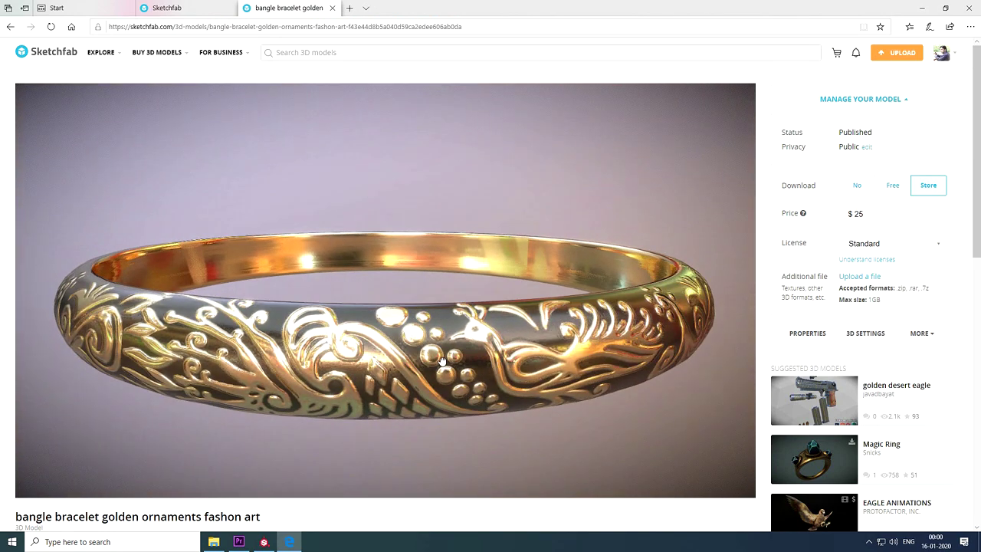
- Orbit and zoom around the published bangle's engraving, then open the Model Inspector
{"action": "left_click_drag", "start_coordinate": [442, 361], "coordinate": [417, 368]}
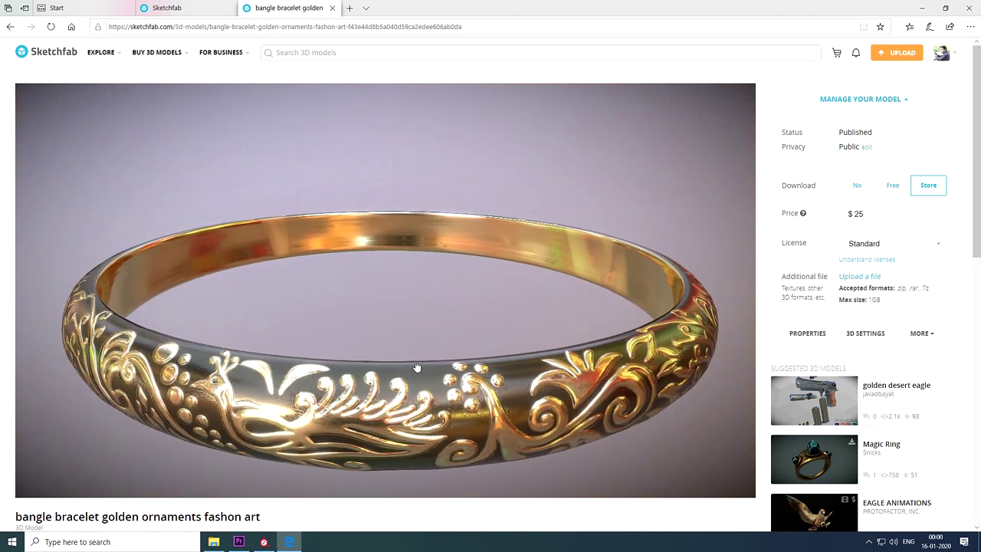
{"action": "scroll", "coordinate": [451, 388], "scroll_direction": "up", "scroll_amount": 3}
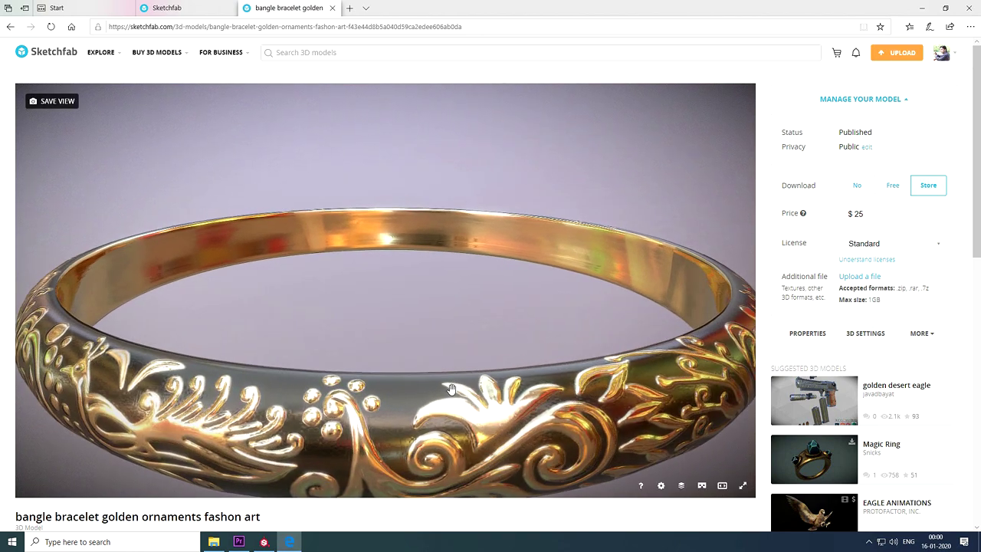
{"action": "mouse_move", "coordinate": [452, 389]}
{"action": "left_mouse_down"}
{"action": "mouse_move", "coordinate": [450, 374]}
{"action": "mouse_move", "coordinate": [434, 378]}
{"action": "left_mouse_up"}
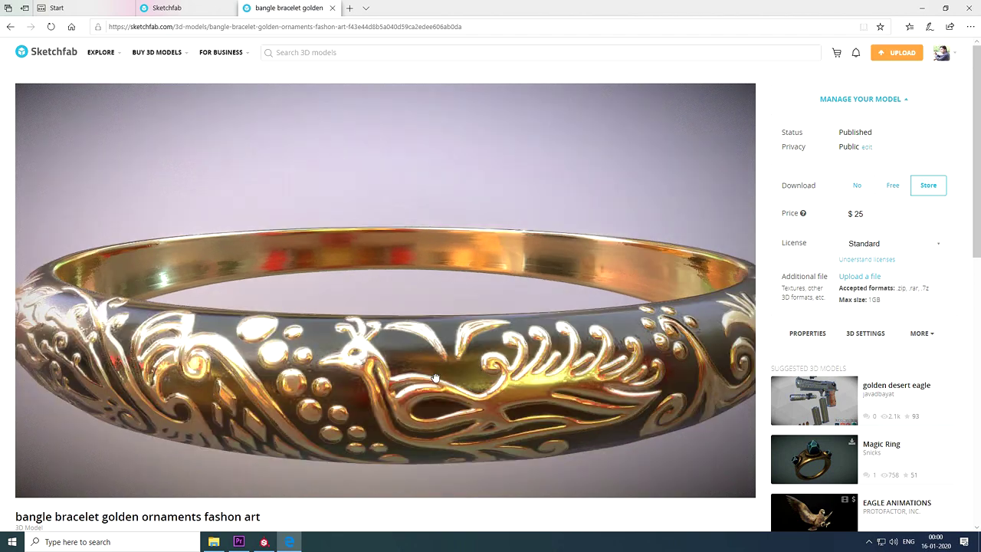
{"action": "scroll", "coordinate": [435, 378], "scroll_direction": "down", "scroll_amount": 3}
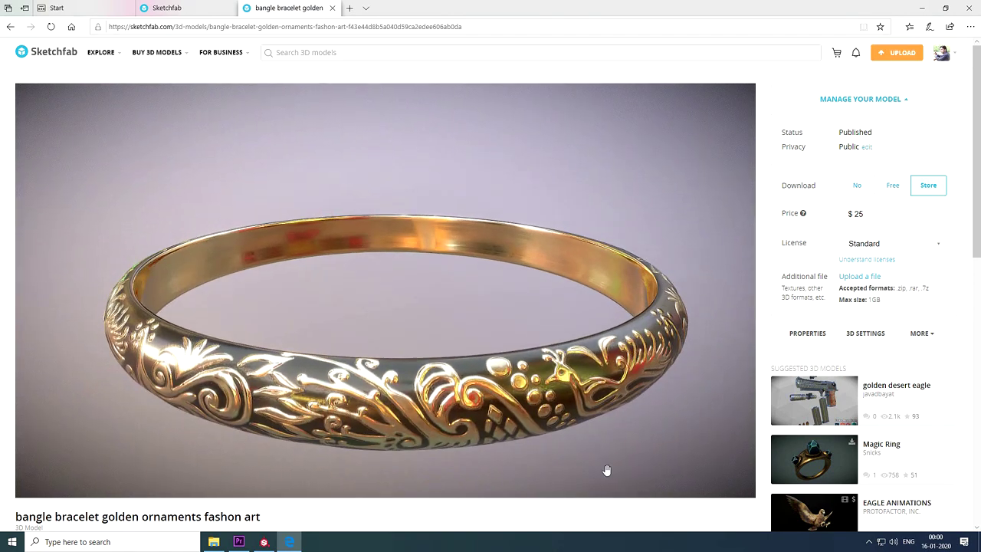
{"action": "left_click", "coordinate": [680, 485]}
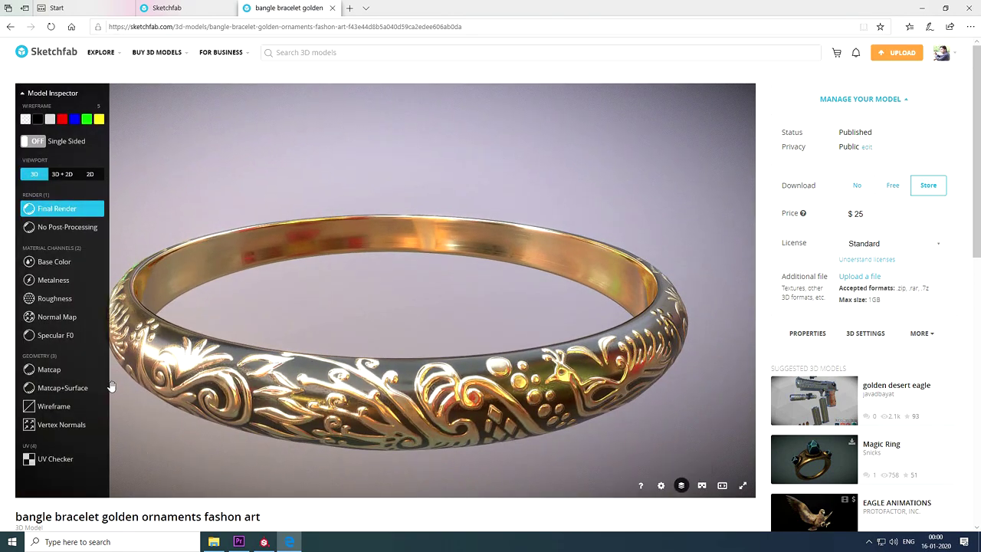
{"action": "left_click", "coordinate": [63, 407]}
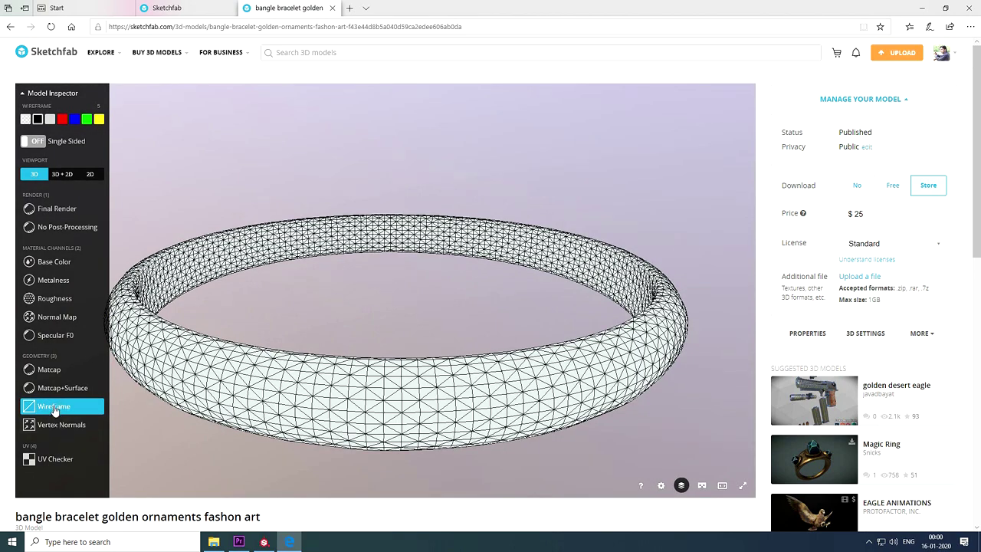
{"action": "left_click", "coordinate": [52, 389]}
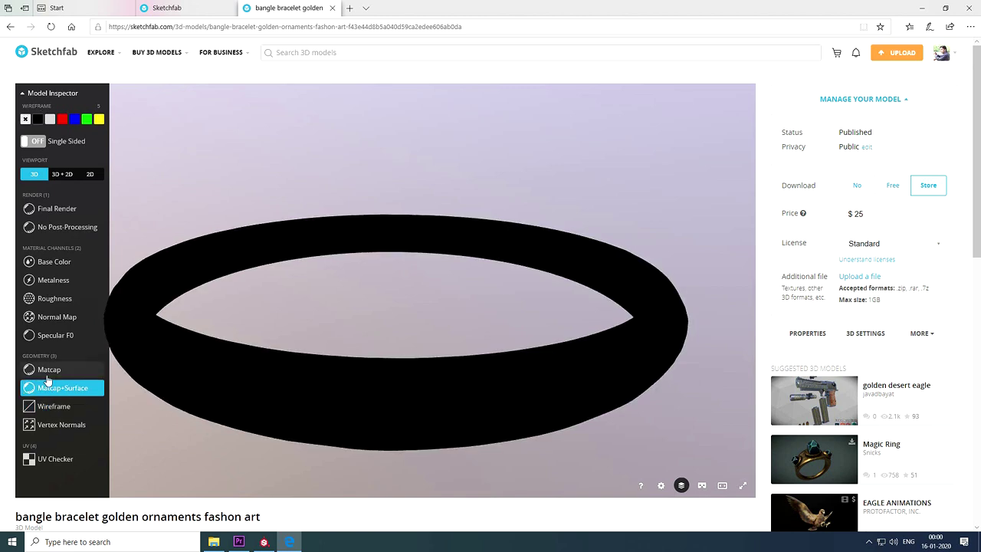
{"action": "left_click", "coordinate": [46, 373]}
{"action": "left_click", "coordinate": [52, 406]}
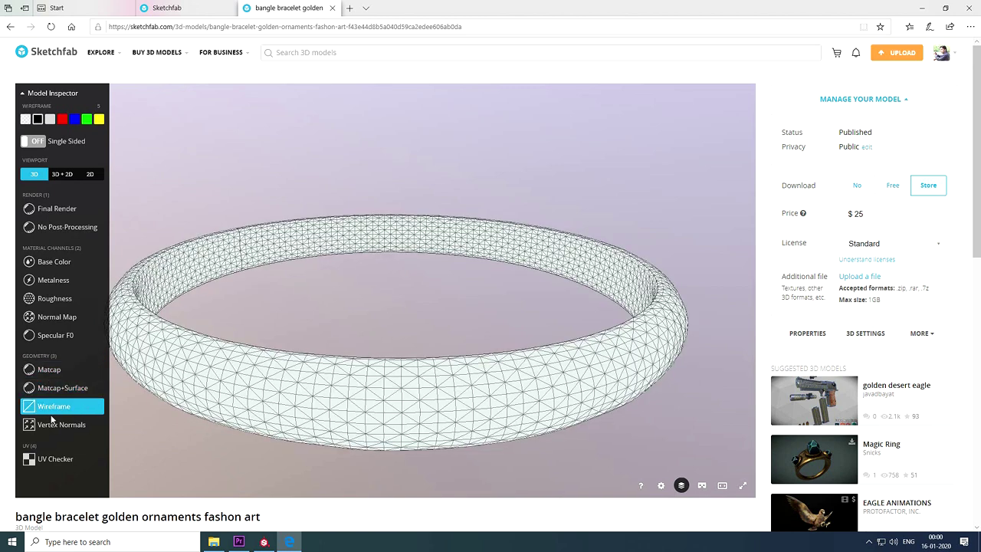
{"action": "left_click", "coordinate": [44, 262]}
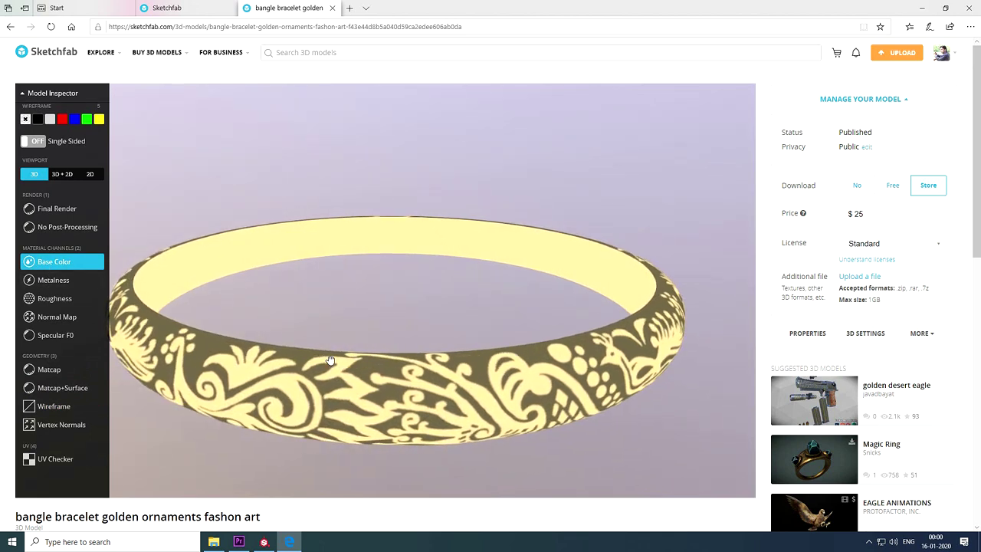
{"action": "left_click", "coordinate": [46, 282]}
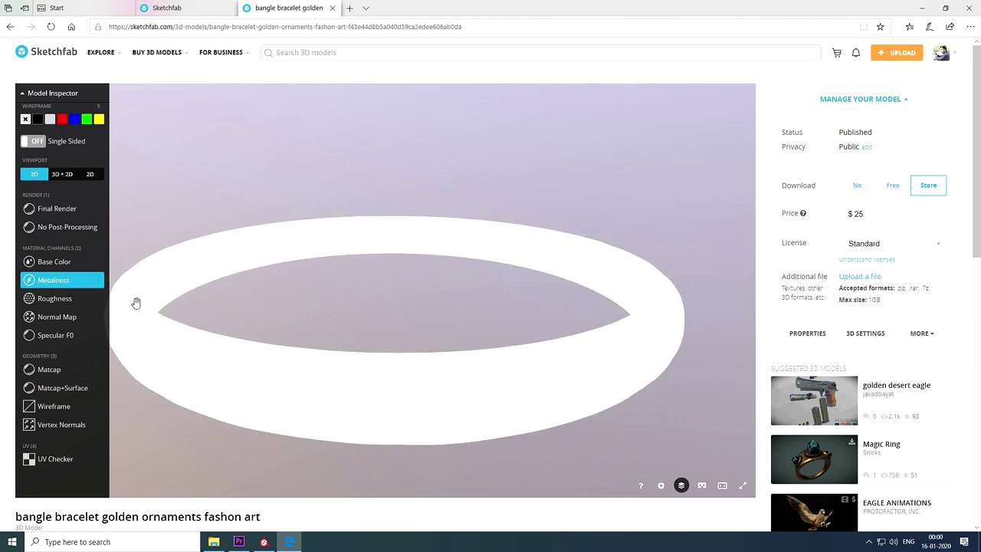
{"action": "mouse_move", "coordinate": [136, 304]}
{"action": "left_mouse_down"}
{"action": "mouse_move", "coordinate": [512, 375]}
{"action": "mouse_move", "coordinate": [249, 324]}
{"action": "left_mouse_up"}
{"action": "left_click", "coordinate": [65, 301]}
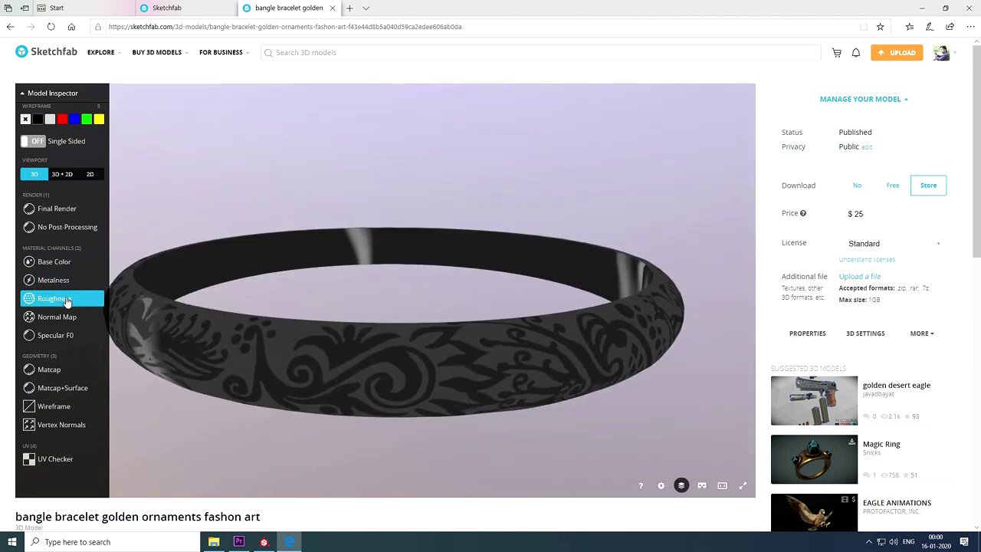
{"action": "left_click_drag", "start_coordinate": [393, 365], "coordinate": [427, 361]}
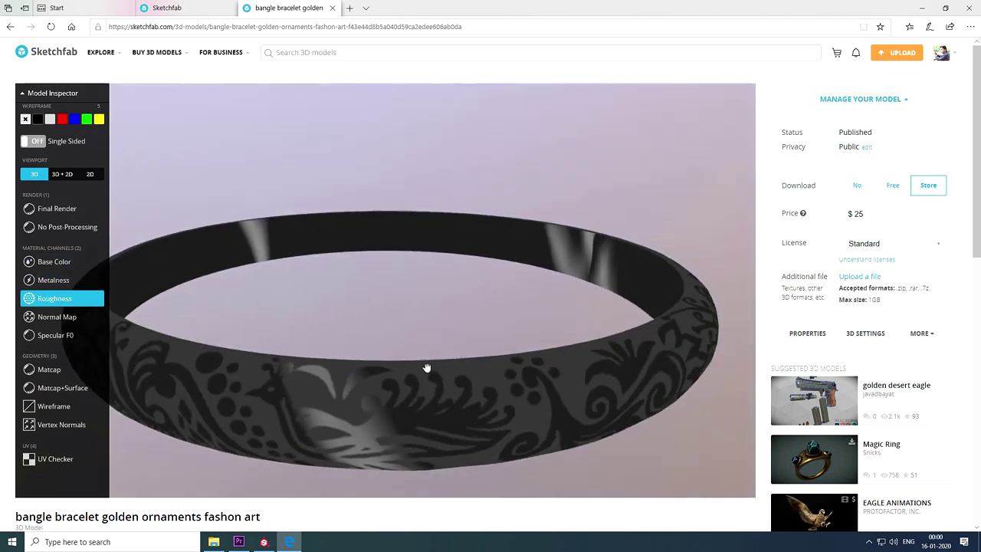
{"action": "left_click", "coordinate": [57, 316]}
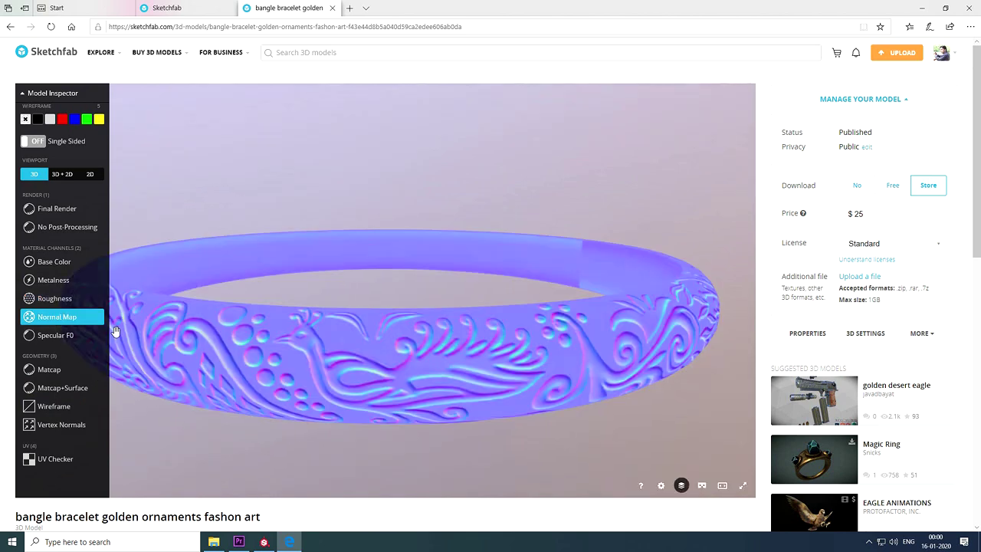
{"action": "left_click_drag", "start_coordinate": [301, 369], "coordinate": [339, 372]}
{"action": "scroll", "coordinate": [353, 378], "scroll_direction": "up", "scroll_amount": 2}
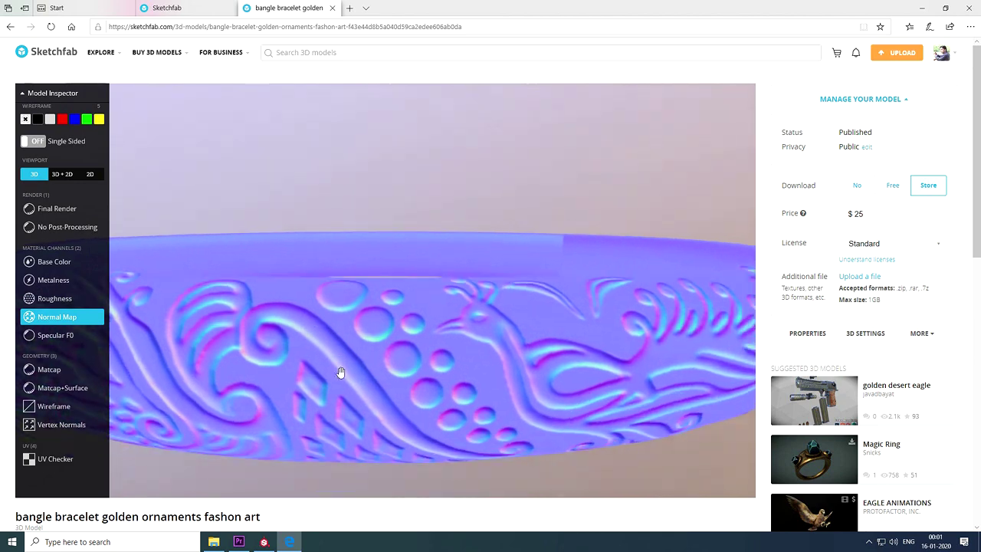
{"action": "left_click", "coordinate": [55, 342]}
{"action": "scroll", "coordinate": [396, 314], "scroll_direction": "down", "scroll_amount": 3}
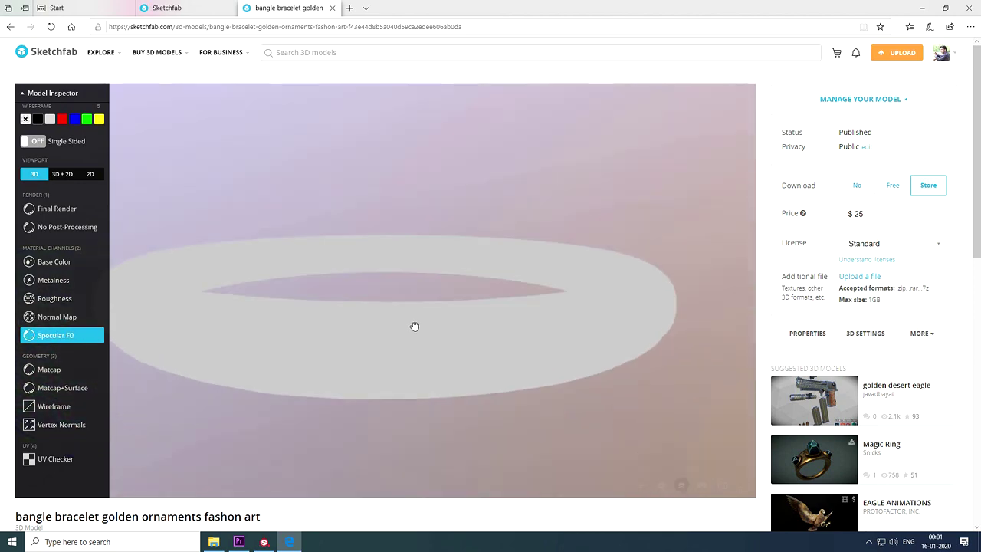
{"action": "left_click_drag", "start_coordinate": [414, 324], "coordinate": [422, 324]}
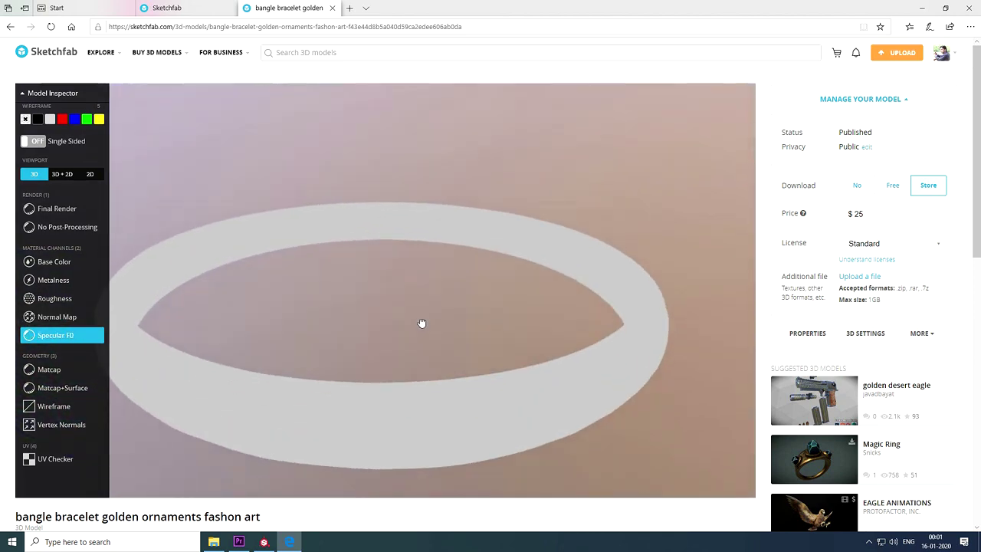
{"action": "left_click", "coordinate": [58, 228]}
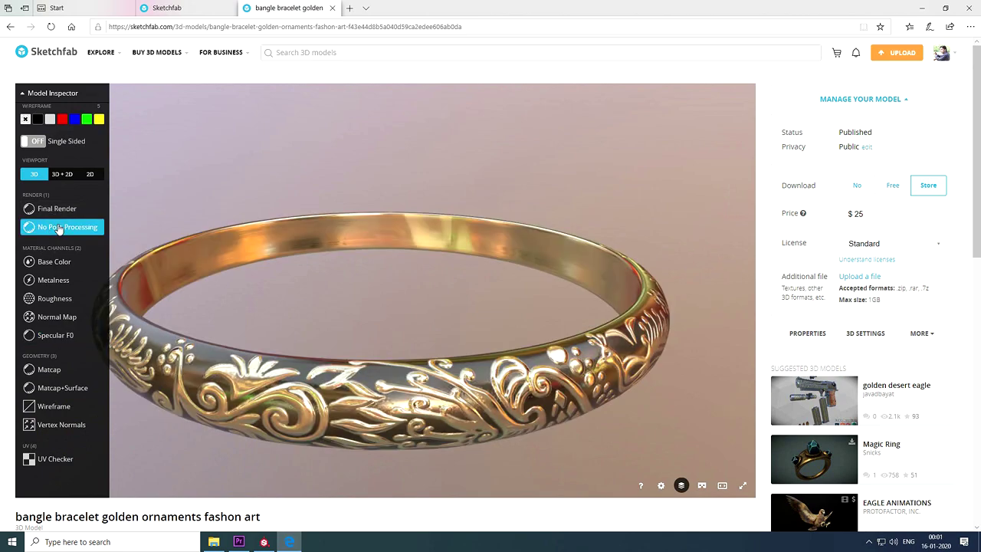
{"action": "scroll", "coordinate": [415, 406], "scroll_direction": "up", "scroll_amount": 3}
{"action": "mouse_move", "coordinate": [416, 409]}
{"action": "left_mouse_down"}
{"action": "mouse_move", "coordinate": [425, 399]}
{"action": "mouse_move", "coordinate": [420, 445]}
{"action": "left_mouse_up"}
{"action": "left_click", "coordinate": [57, 209]}
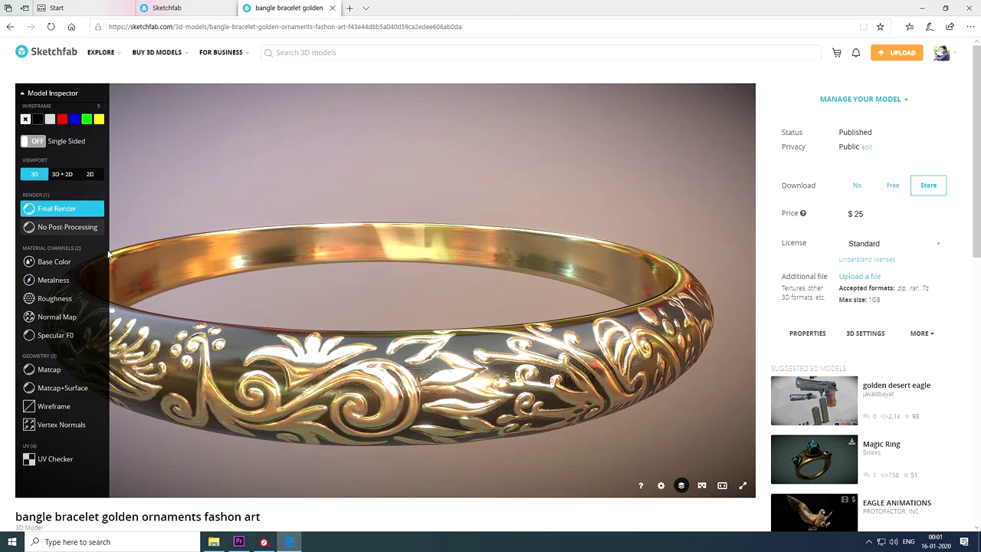
{"action": "left_click_drag", "start_coordinate": [361, 367], "coordinate": [445, 366]}
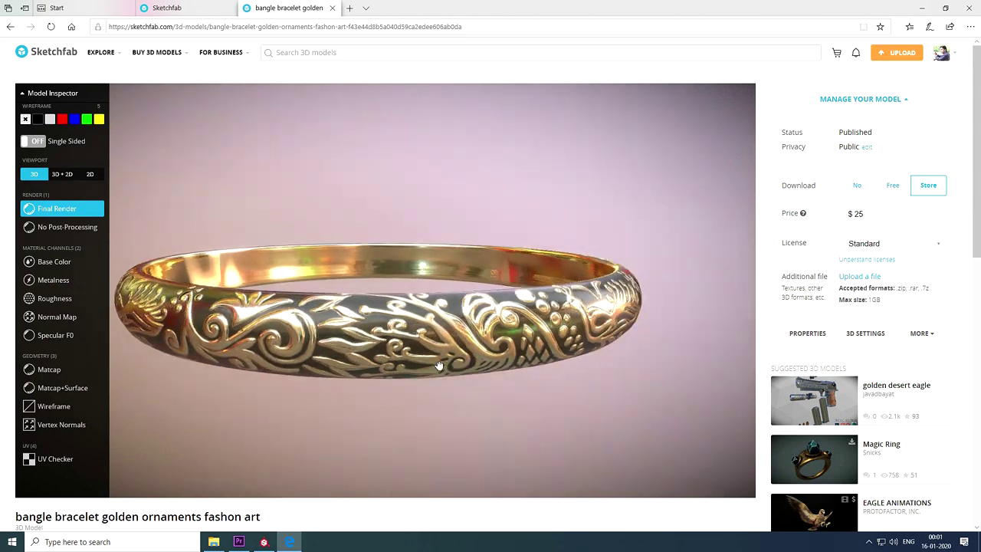